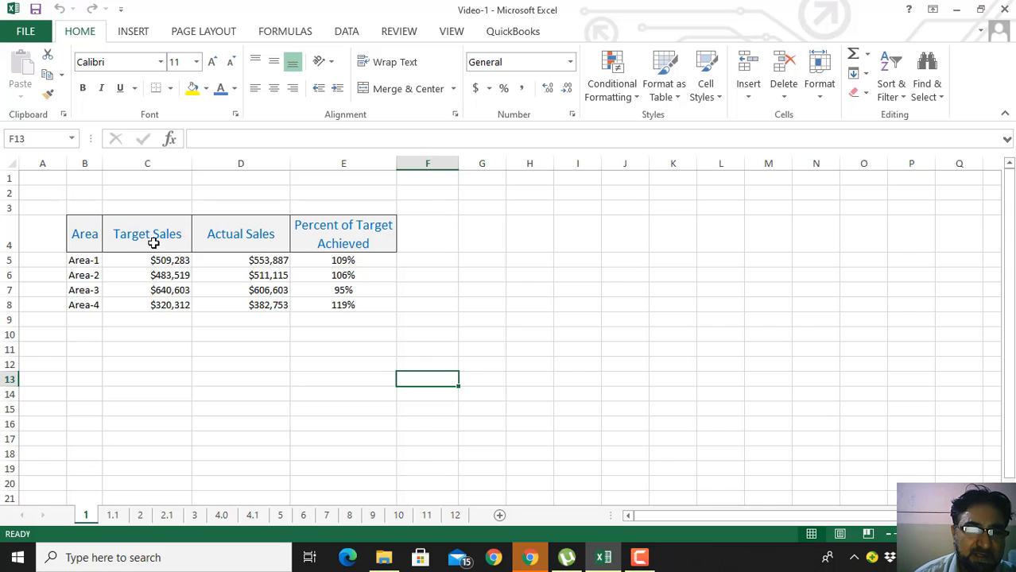
Step: Examine the target, actual and percent-achieved columns and the Area-1 percentage formula with the cells it references
click(243, 234)
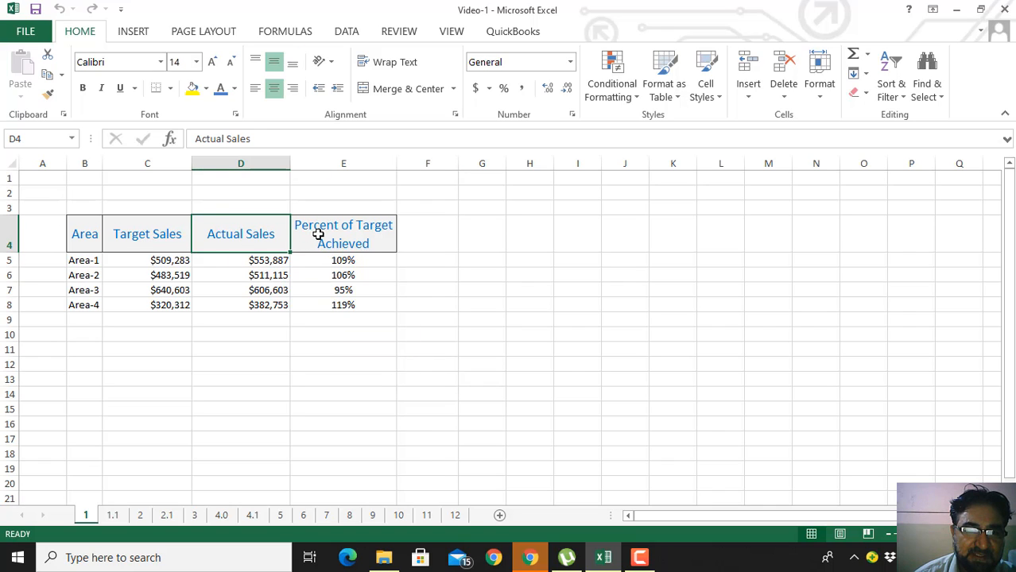
click(318, 235)
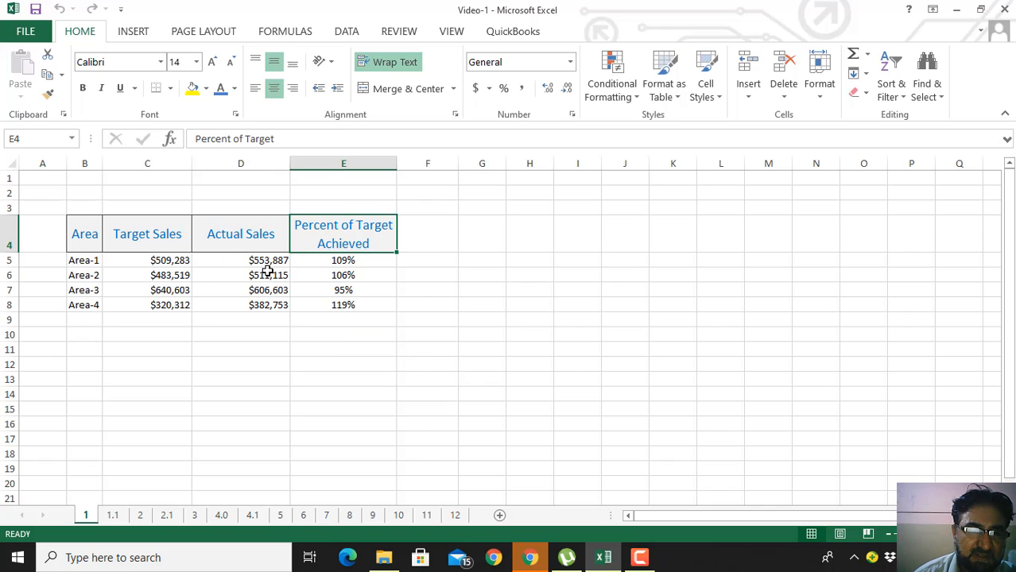
click(176, 261)
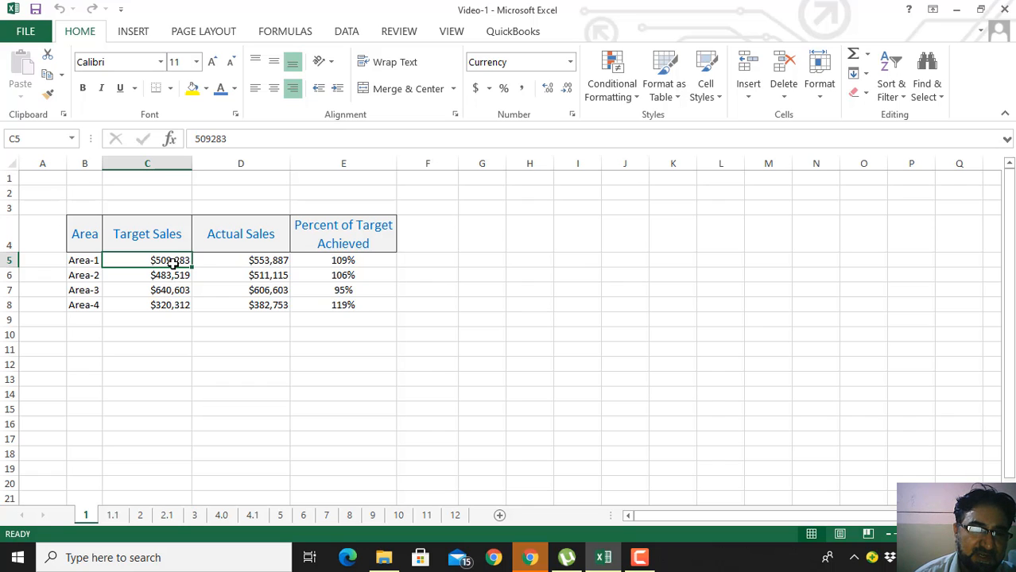
click(240, 260)
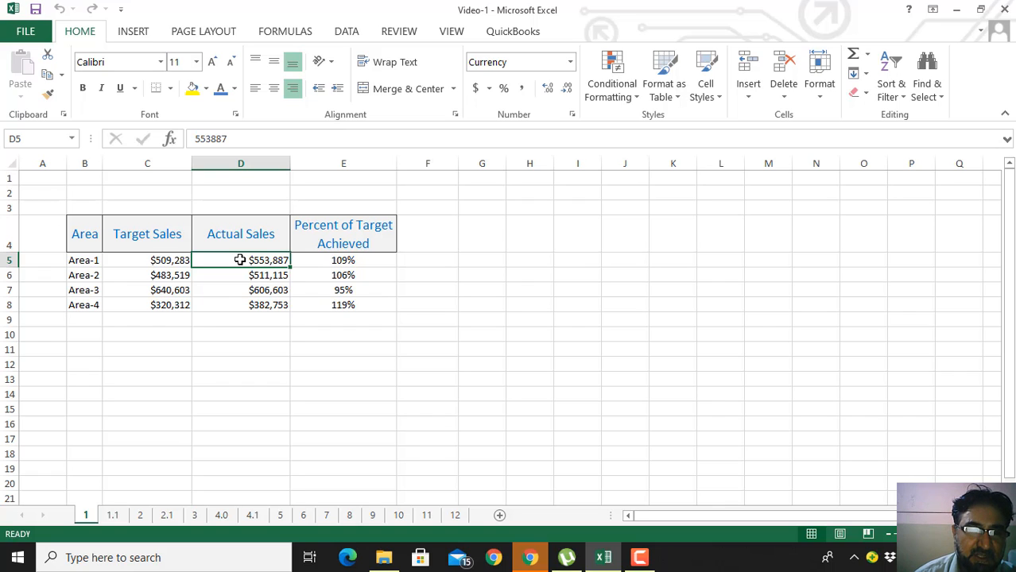
click(317, 261)
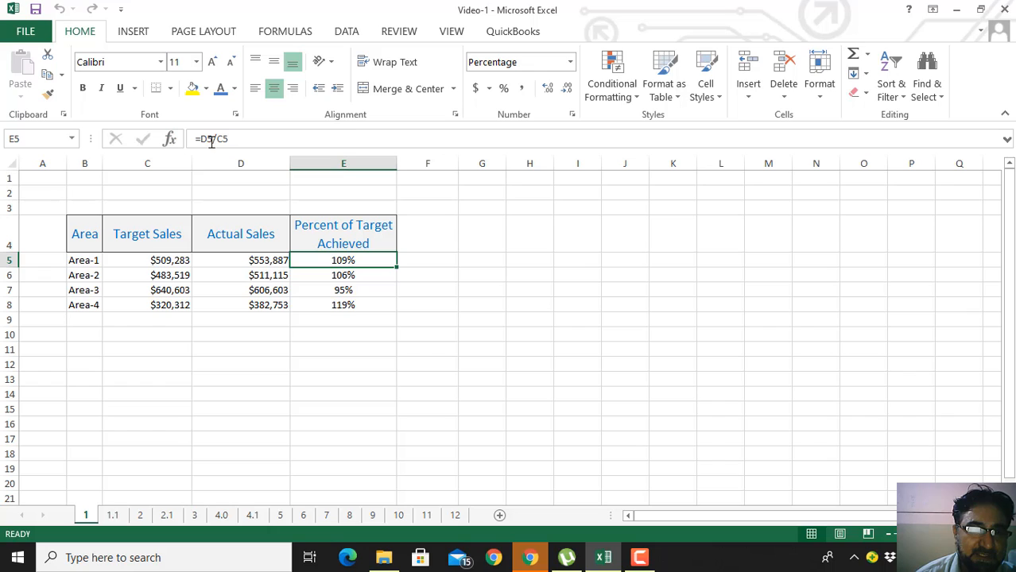
click(260, 266)
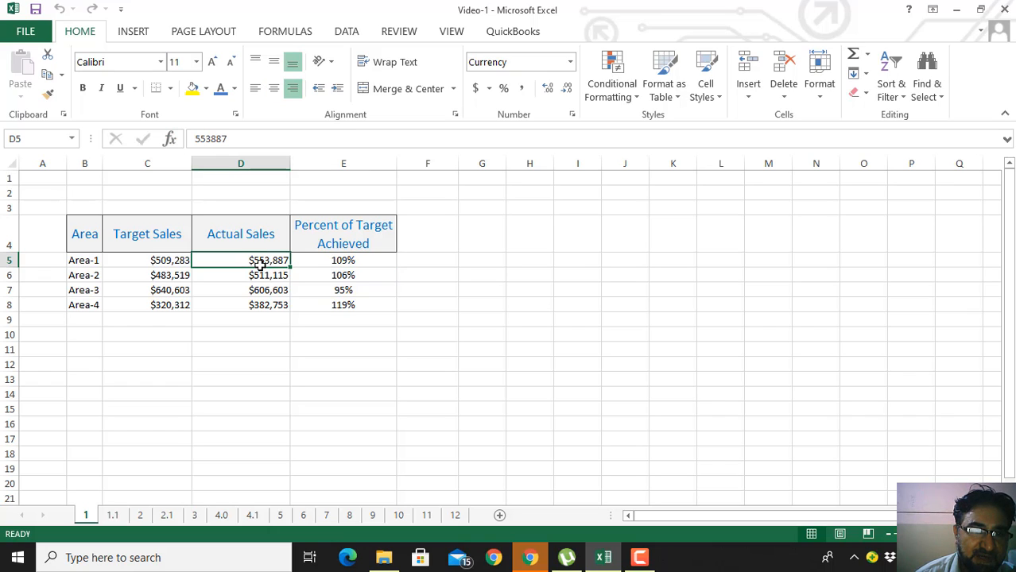
click(181, 266)
click(356, 263)
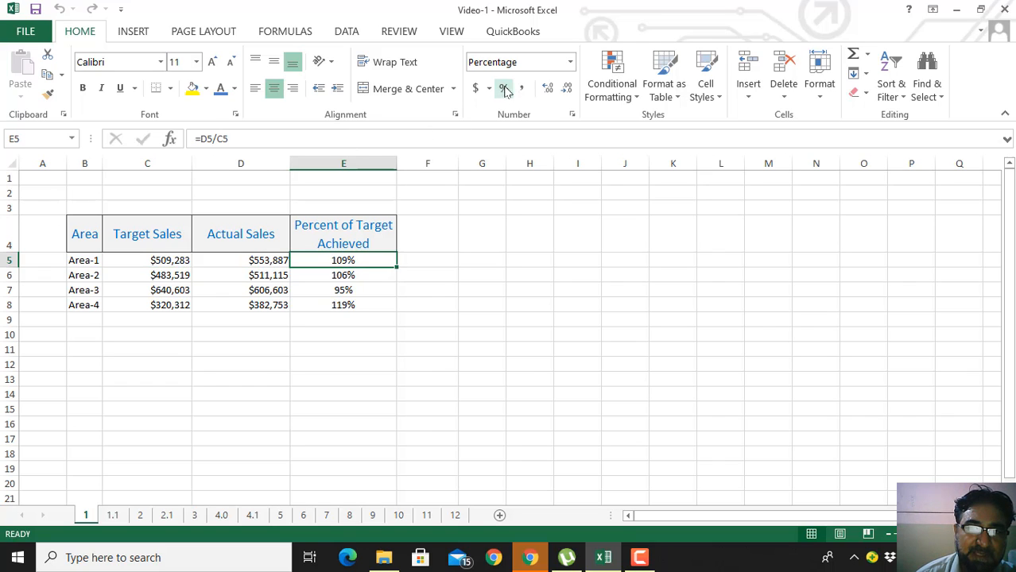
Step: Enter the formula =D5/C5 in F5 to divide Area-1's actual sales by its target sales
click(433, 255)
text(=)
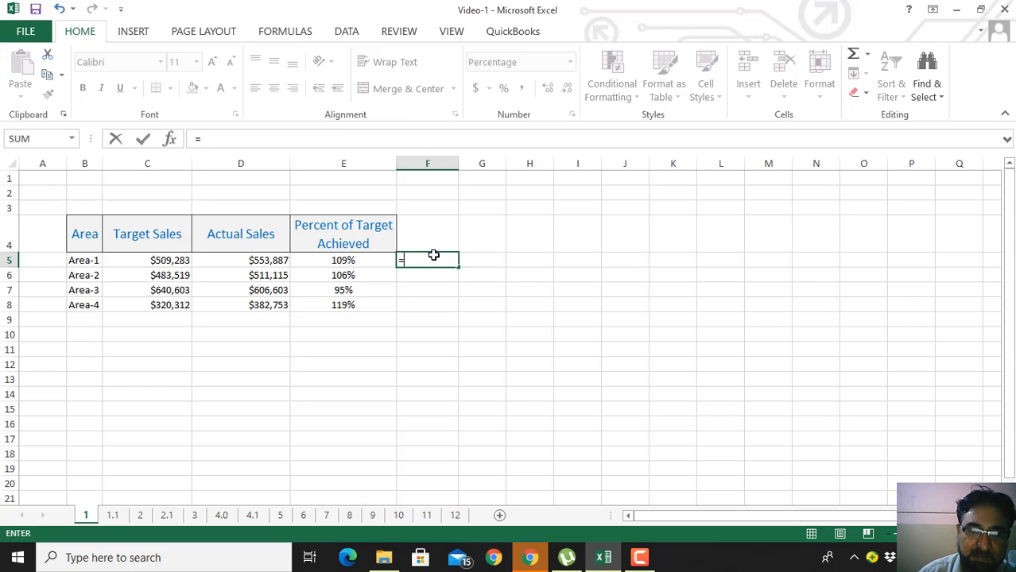
key(Left)
key(Left)
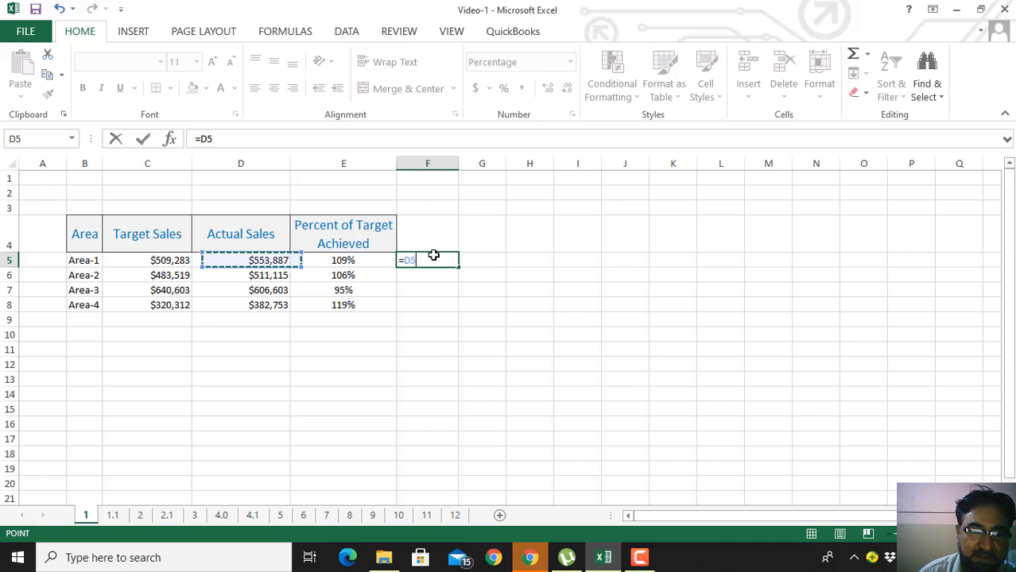
text(/)
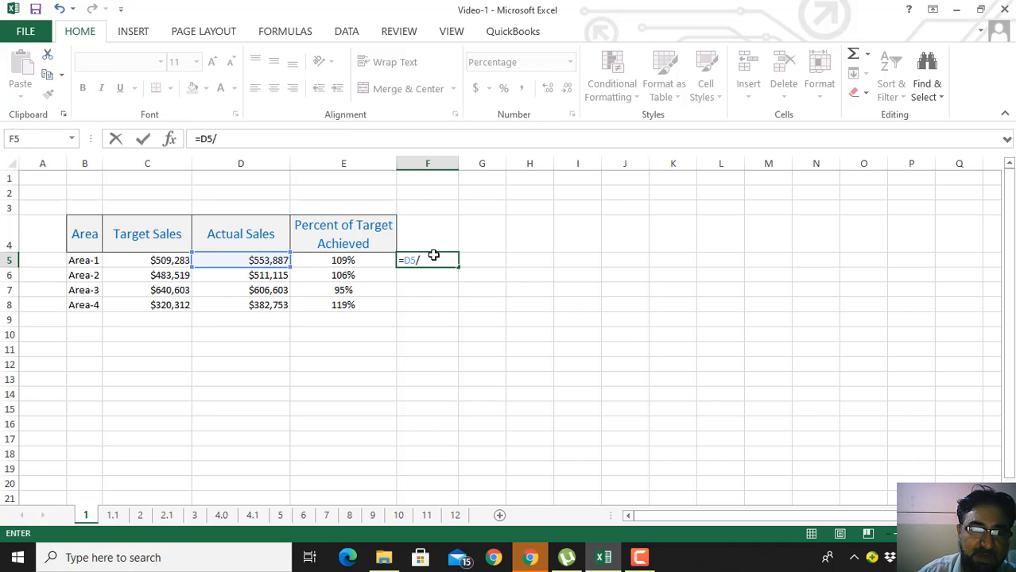
click(176, 262)
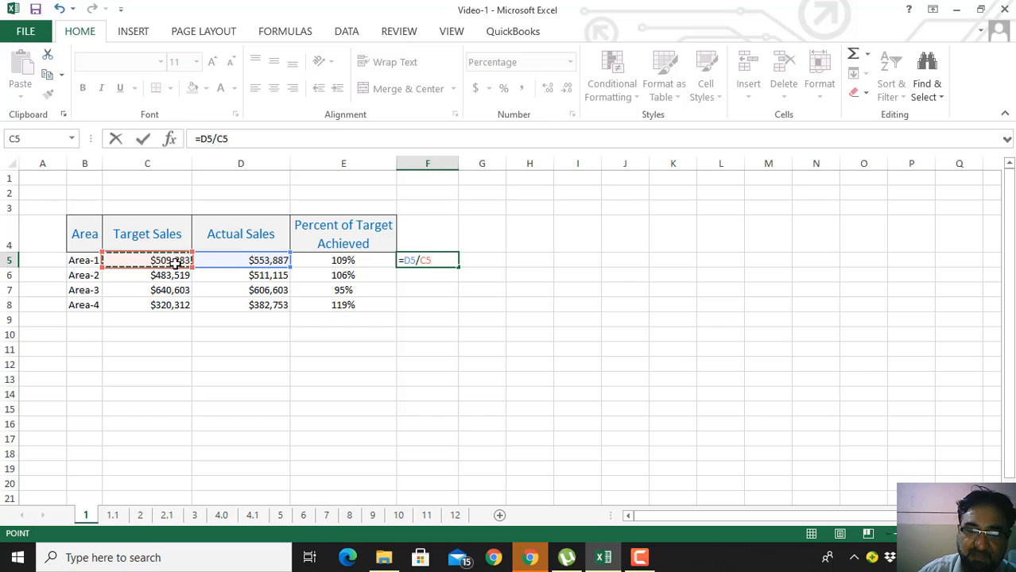
key(Return)
Step: Compare the new formula in F5 with the existing percent-of-target formulas for Area-2, Area-3 and Area-4
click(430, 261)
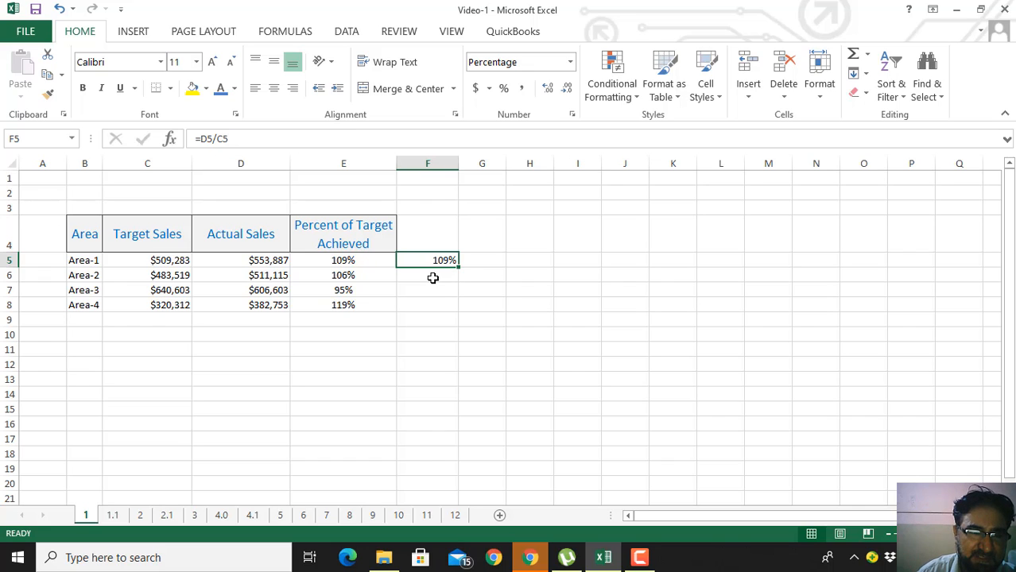
click(371, 276)
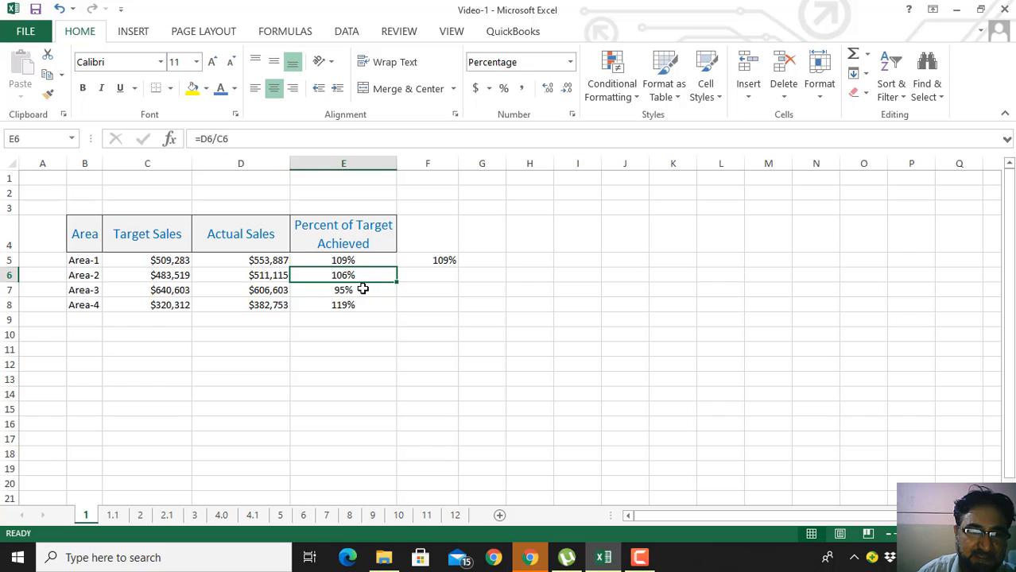
click(362, 290)
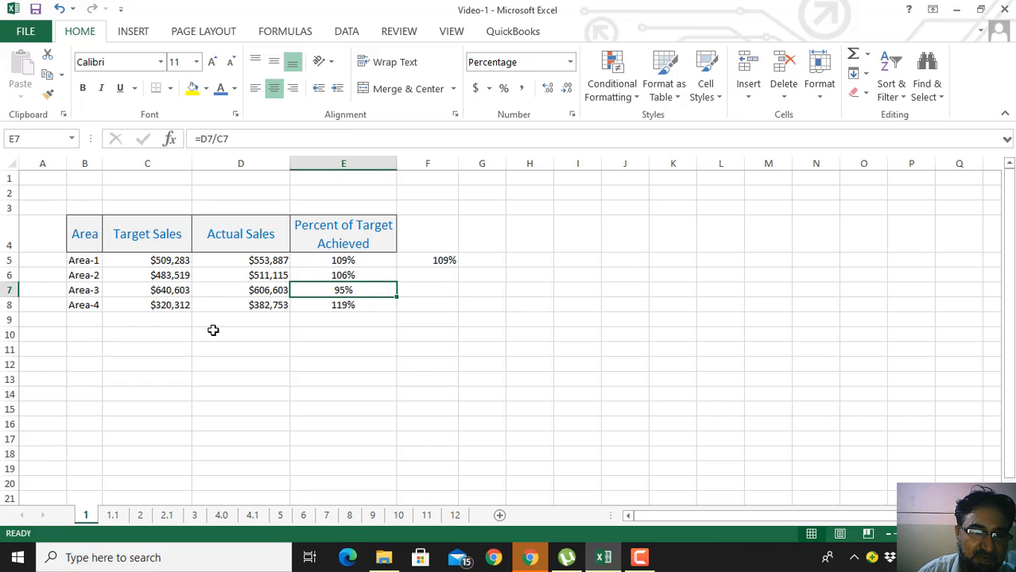
click(268, 294)
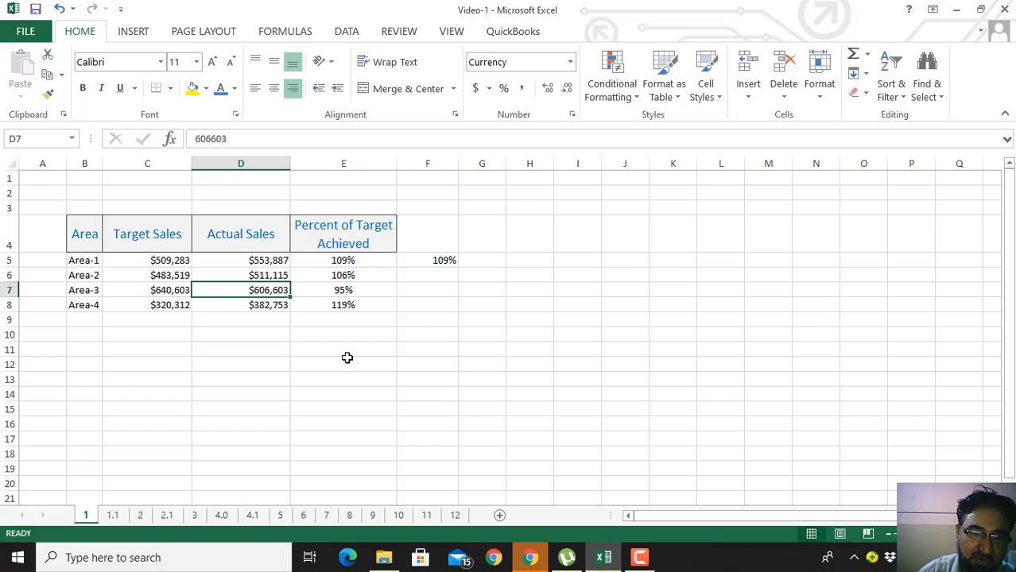
click(356, 293)
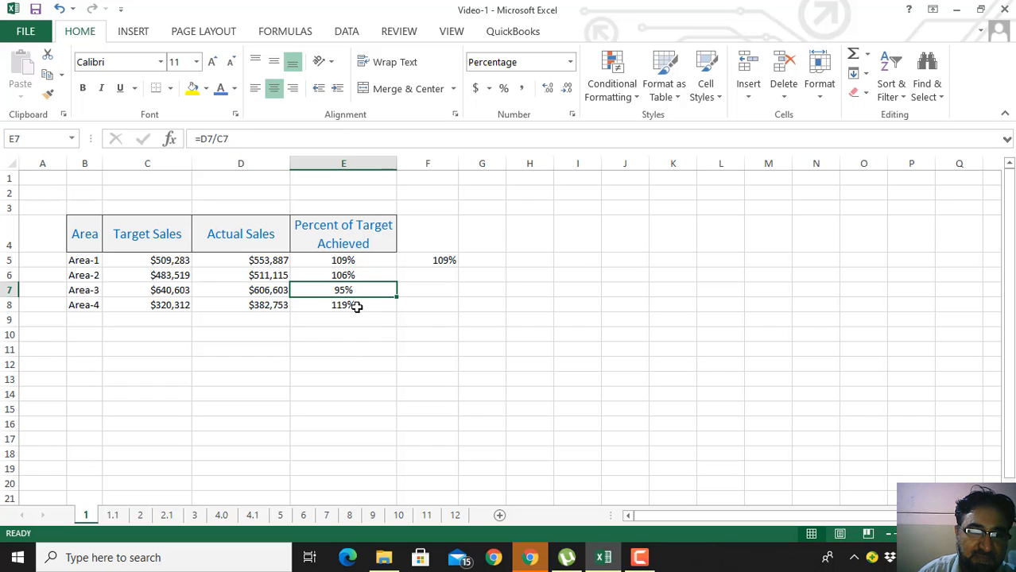
click(356, 307)
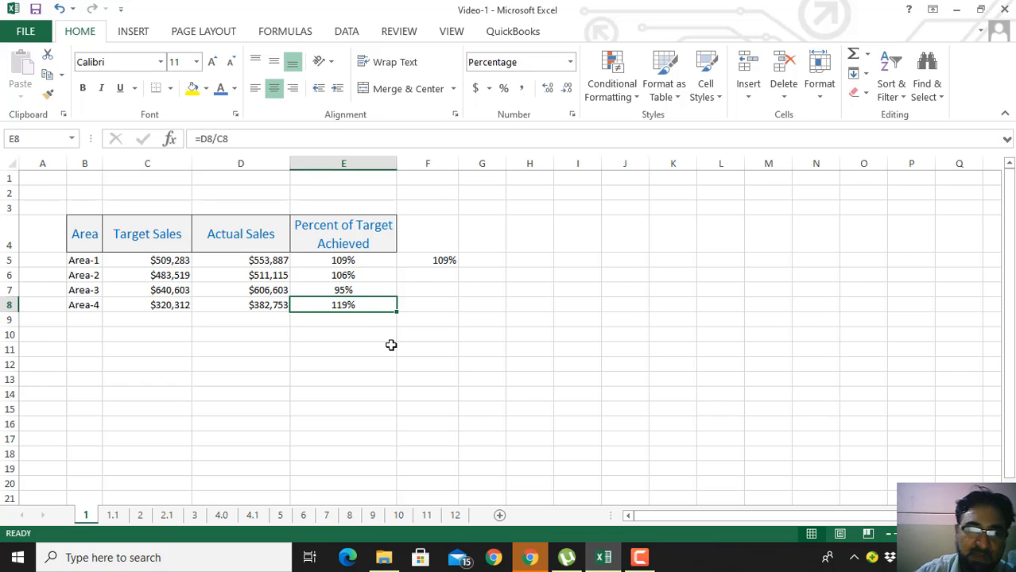
Step: Copy the percentage formula from F5 down through F8 for the remaining areas
click(448, 262)
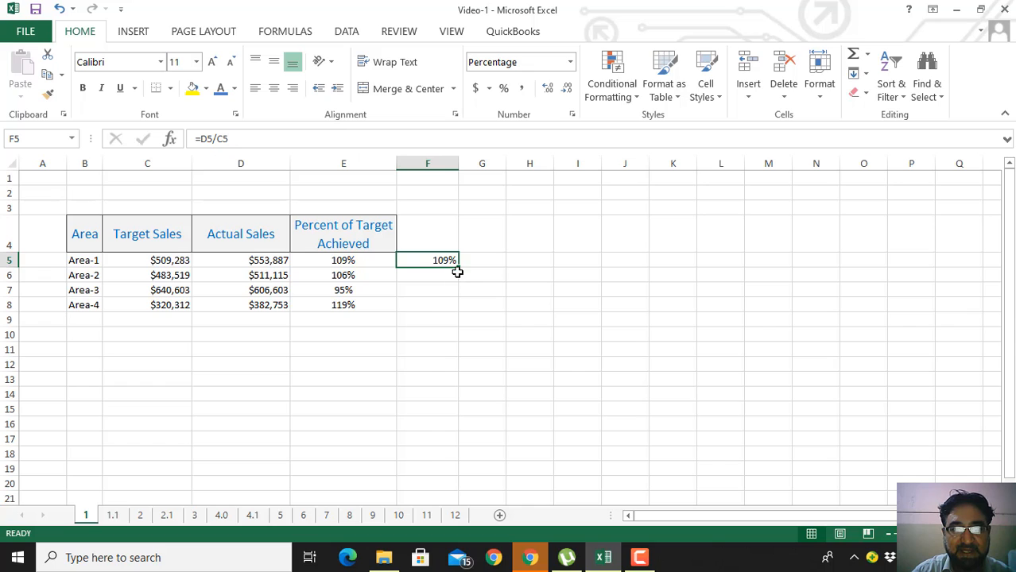
drag(459, 268, 464, 307)
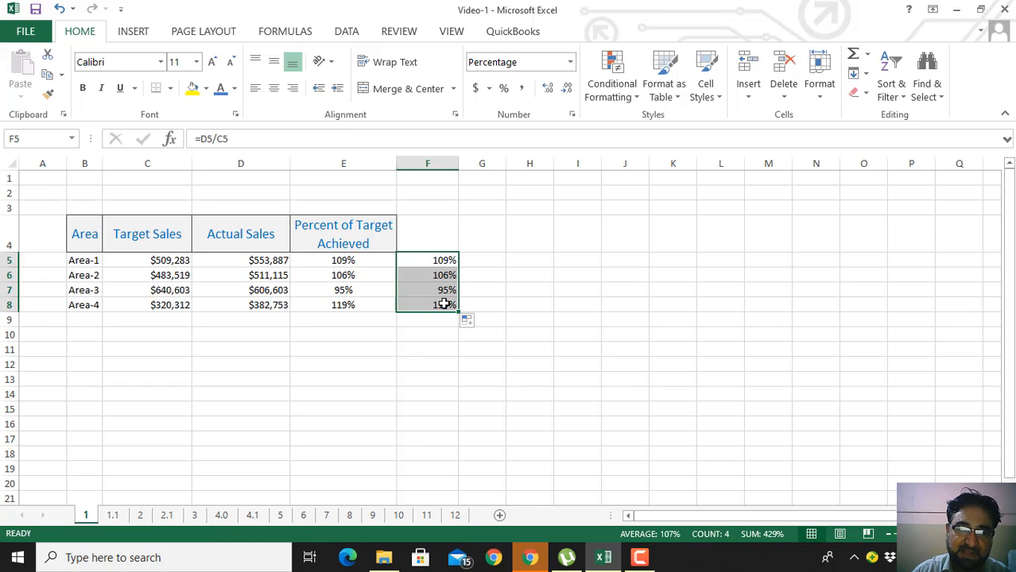
click(429, 243)
click(347, 318)
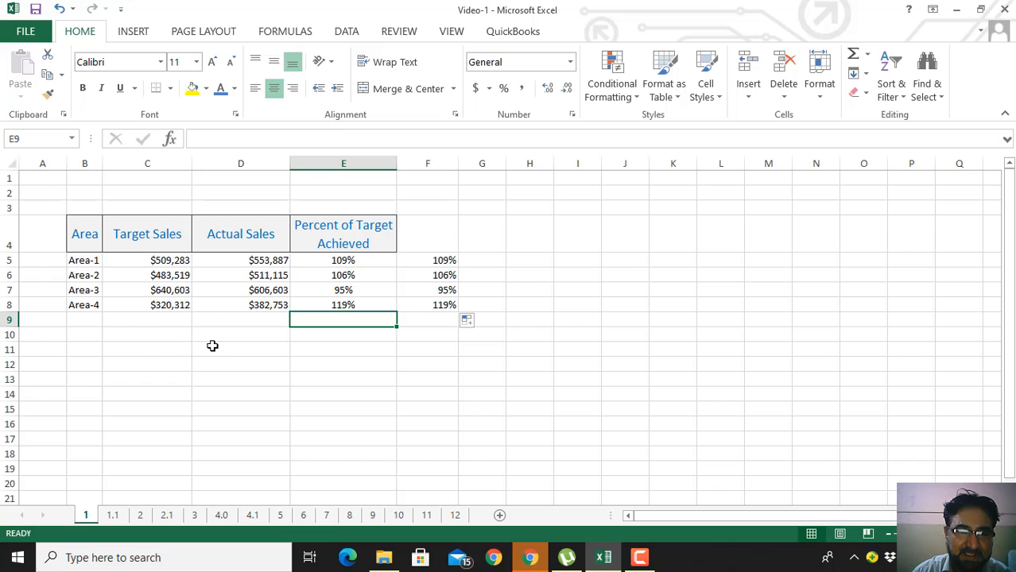
Step: Enter sample values below the table: 200 in C11 and `150 in D11
click(163, 377)
click(161, 354)
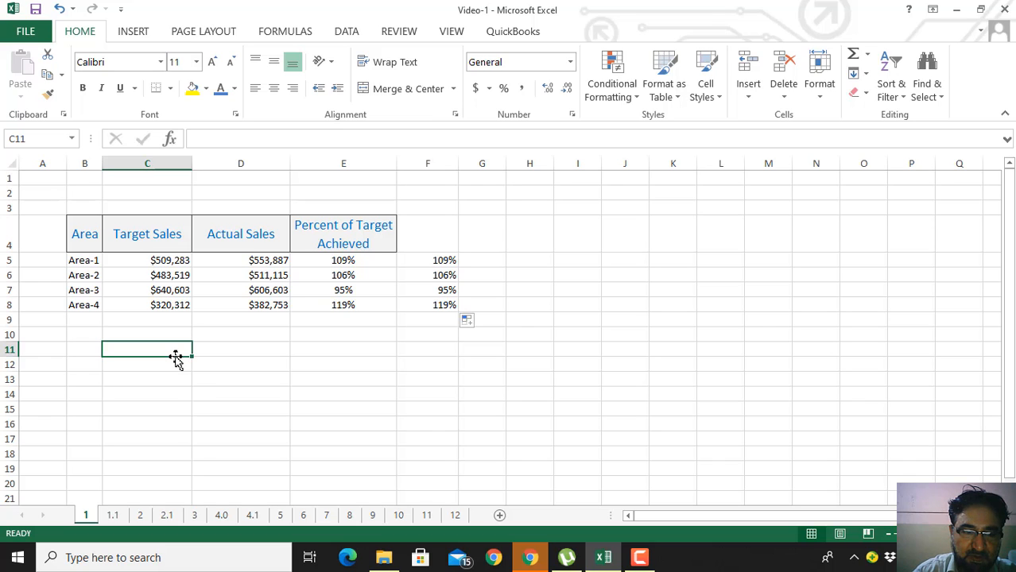
text(200)
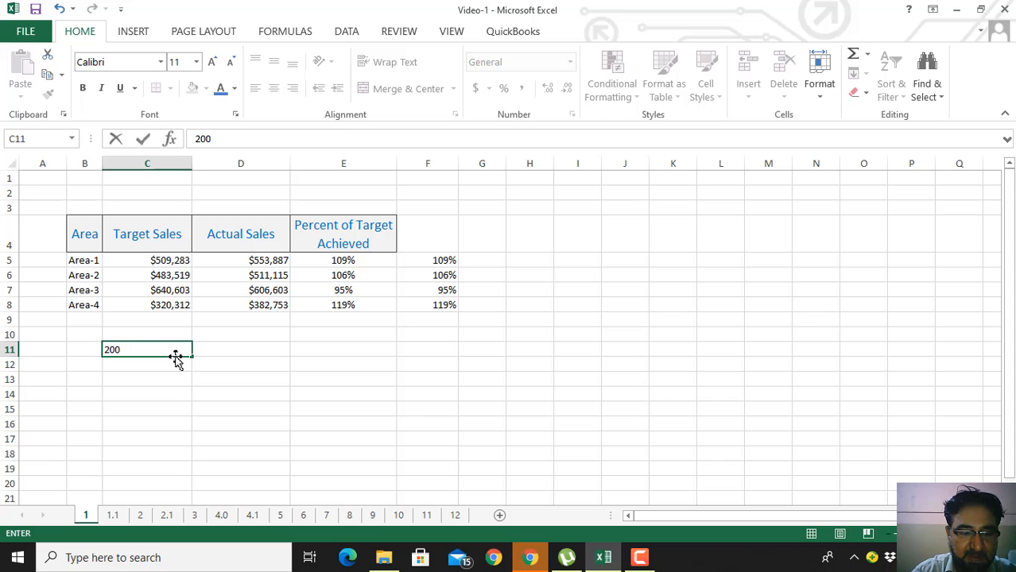
key(Tab)
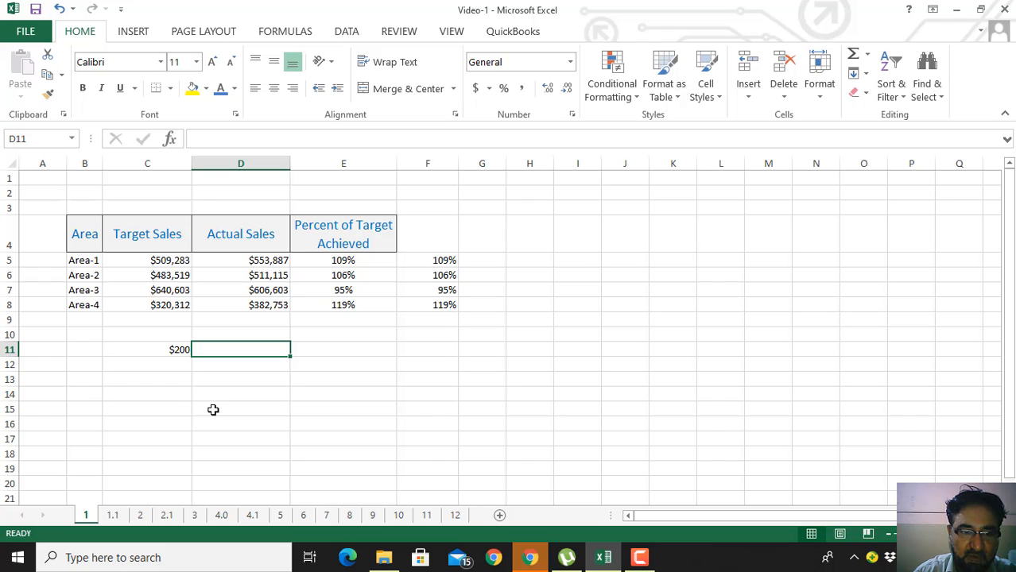
text(`50)
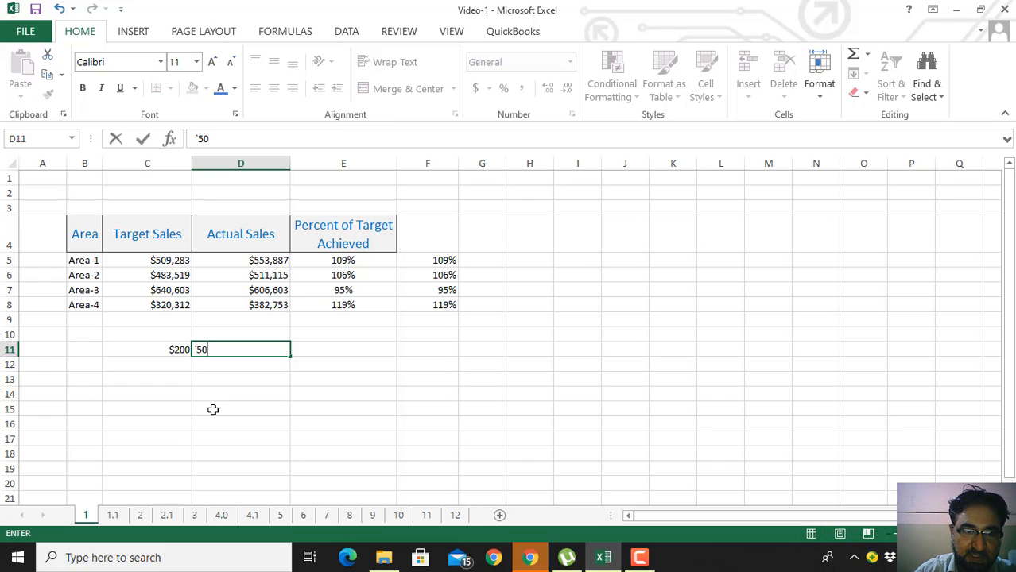
key(BackSpace)
key(BackSpace)
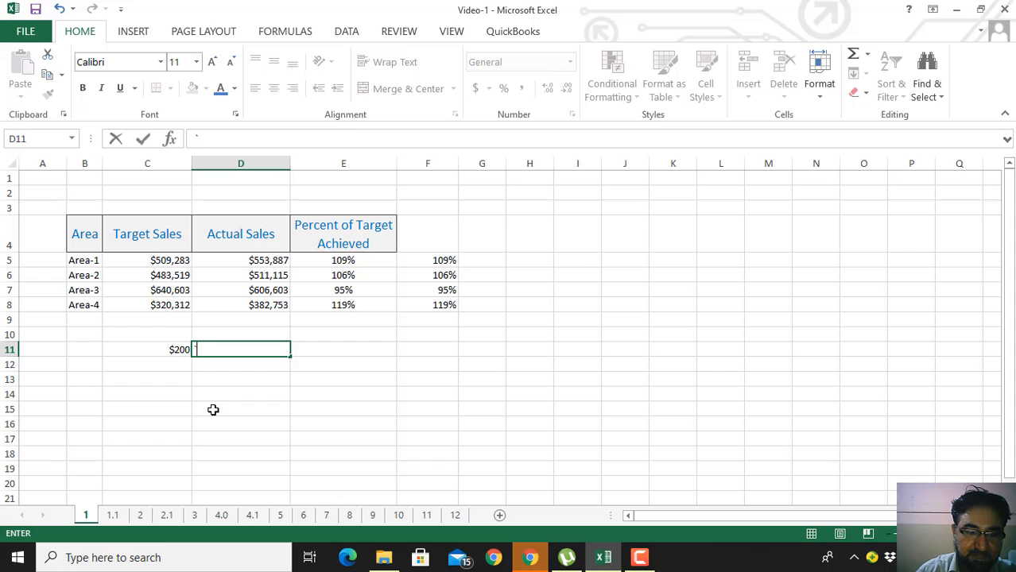
text(150)
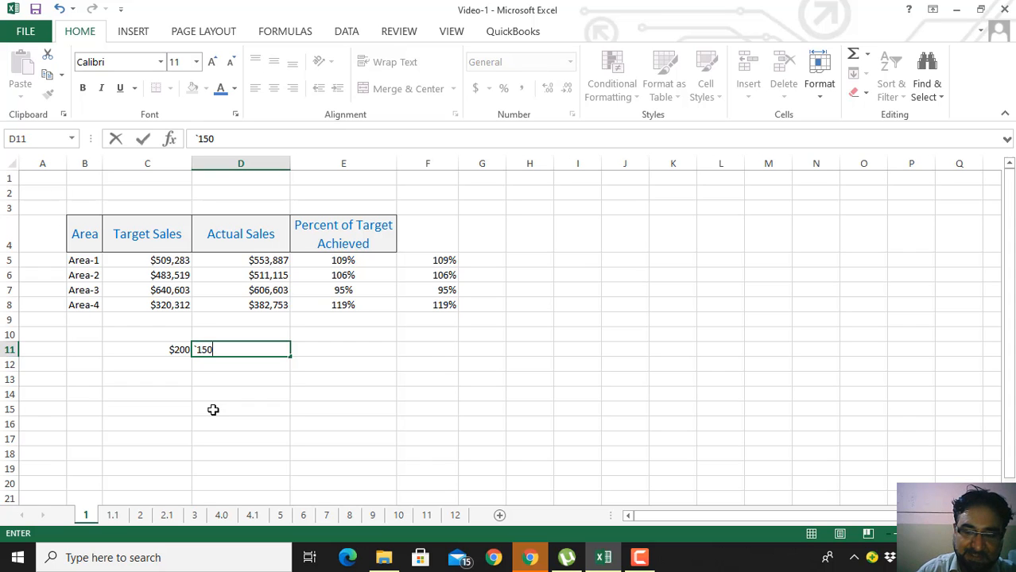
key(Tab)
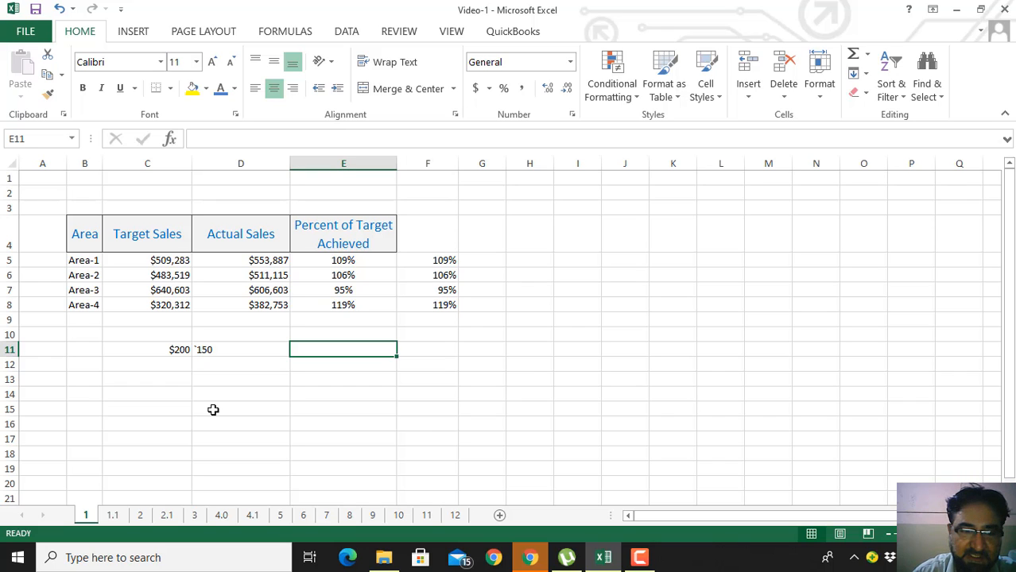
Step: Enter the formula =D11/C11 in E11 to compute the sample's percentage of target
text(=)
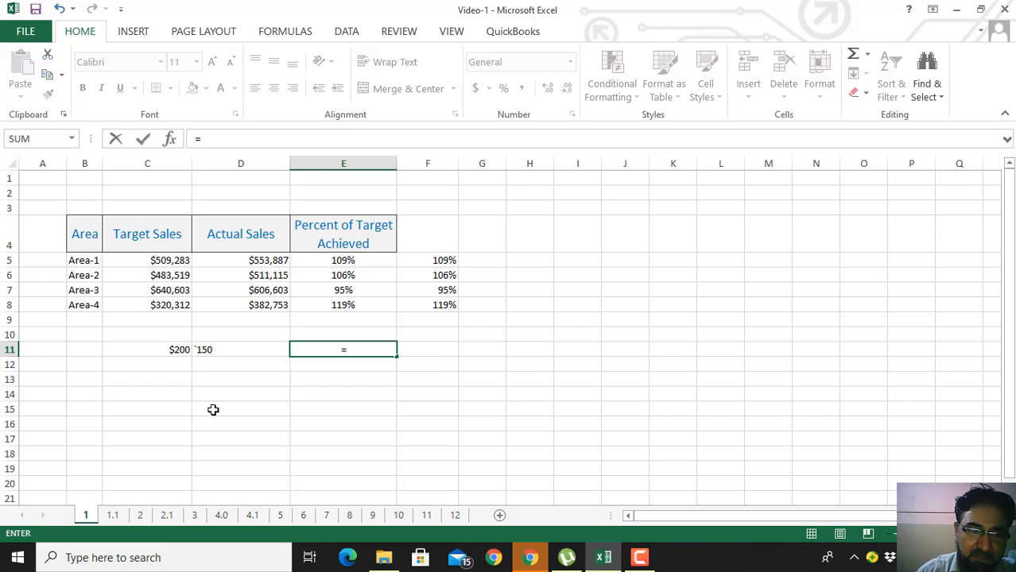
key(Left)
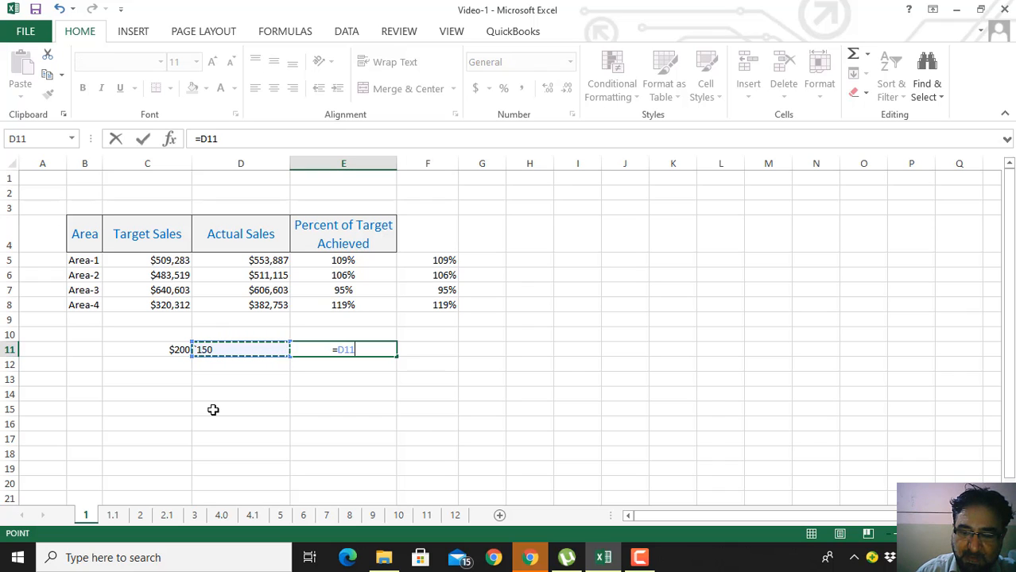
text(/)
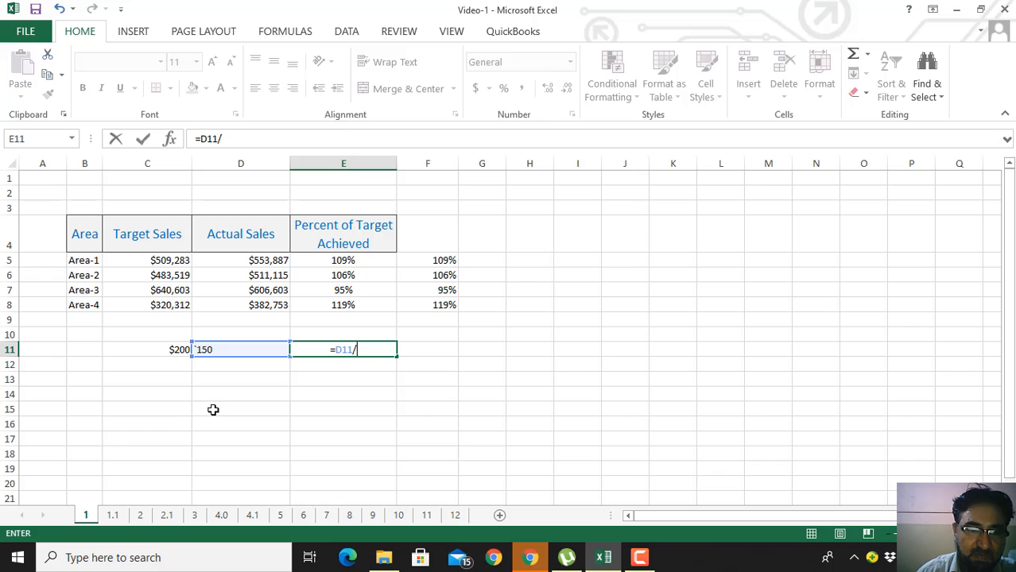
key(Left)
key(Left)
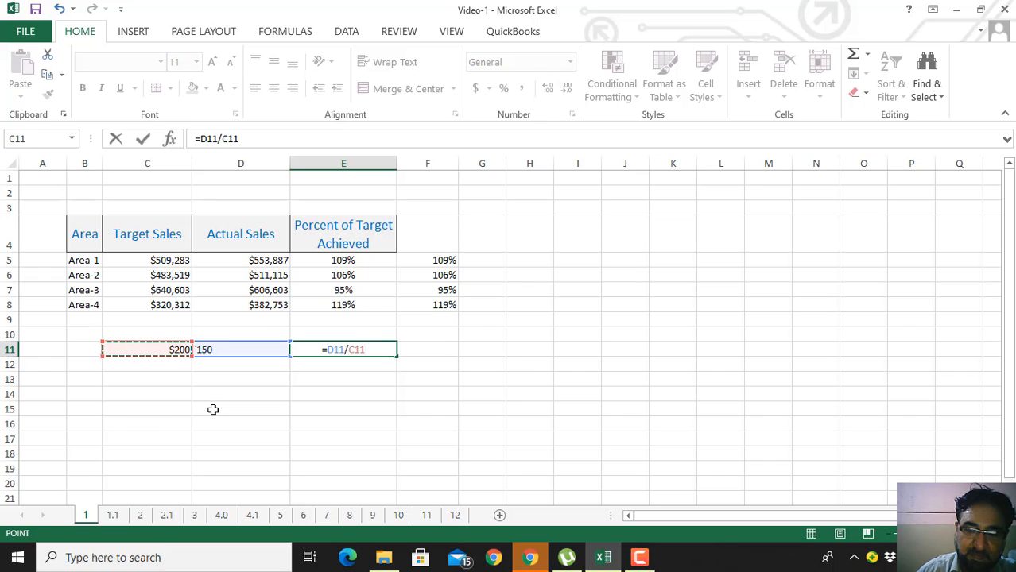
key(Return)
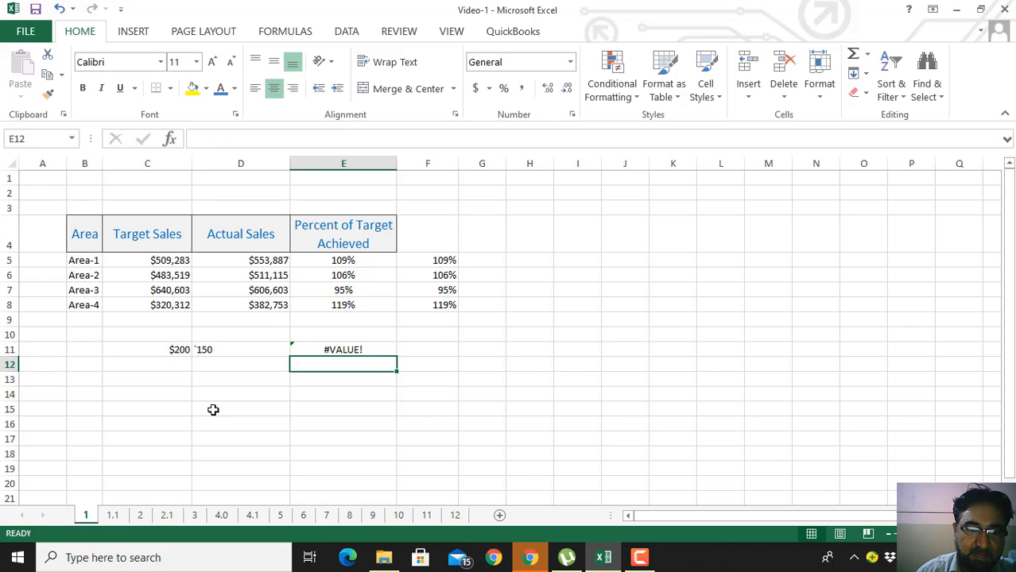
Step: Check the cell references in the E11 formula and inspect the sample entry in D11
click(360, 349)
double_click(360, 349)
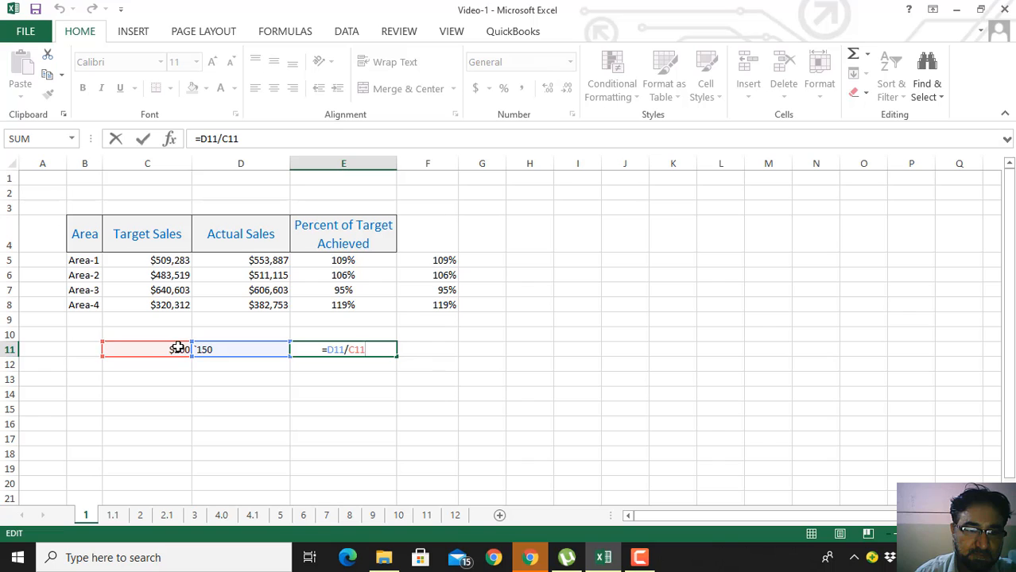
key(ctrl+Return)
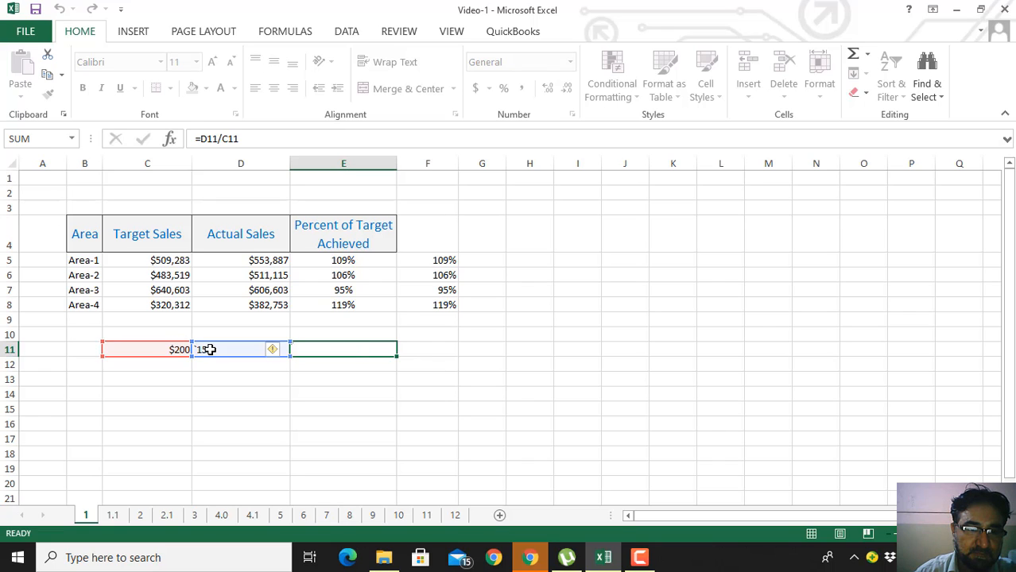
click(225, 350)
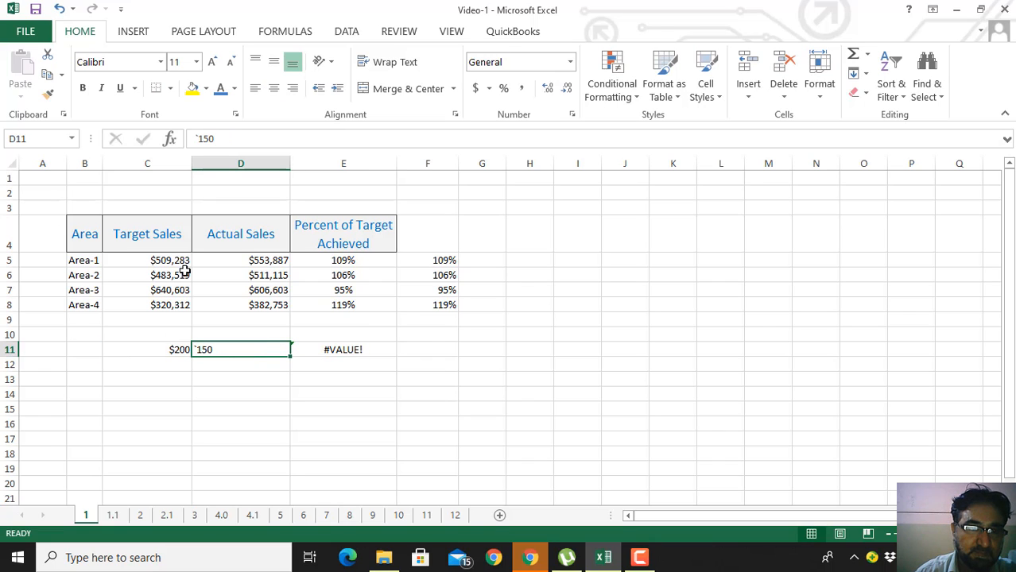
Step: Copy the cell formatting of D11 onto C11 and recheck the cell references in the E11 formula
click(47, 93)
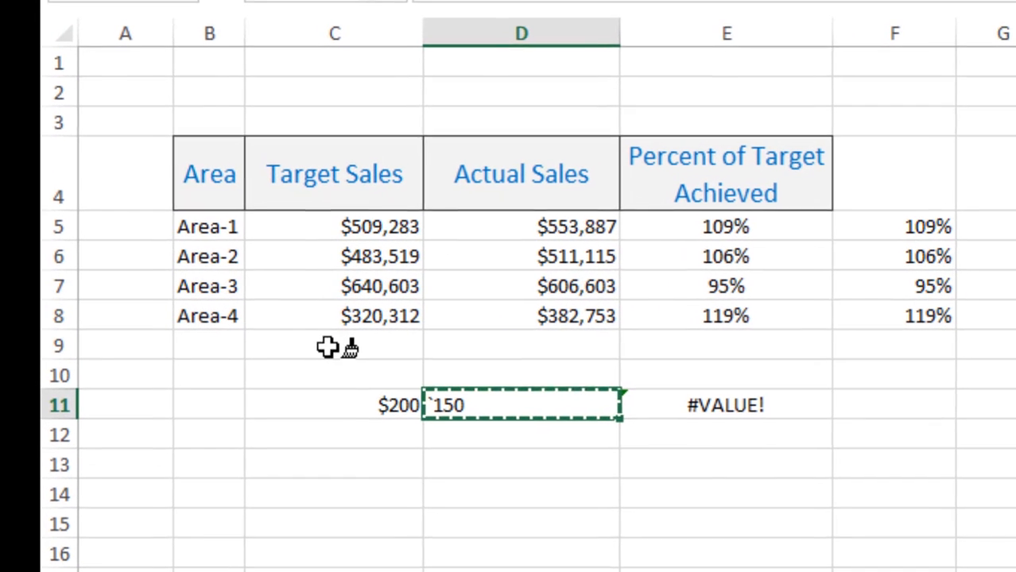
click(374, 413)
click(803, 410)
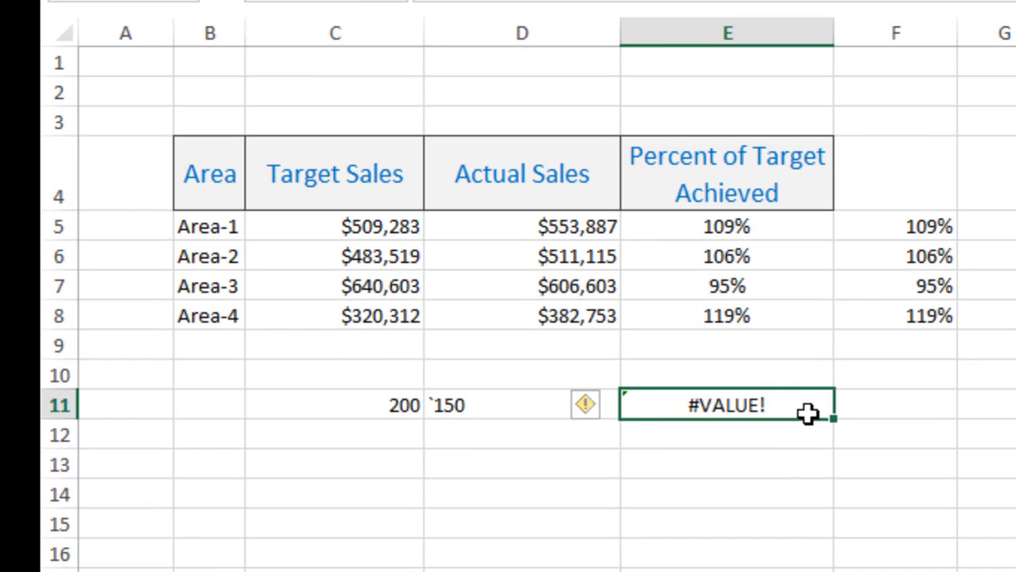
double_click(801, 407)
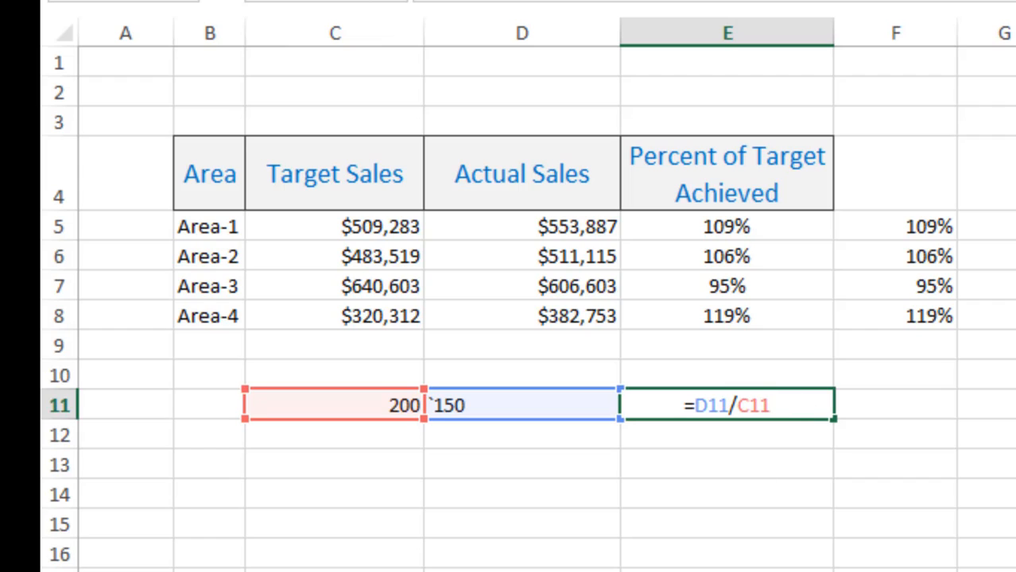
key(Return)
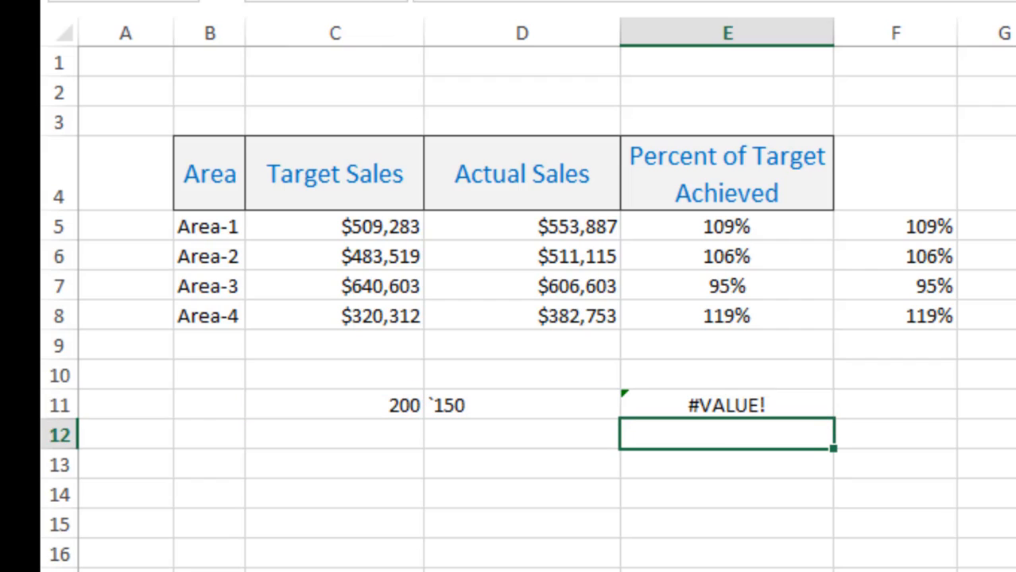
Step: Extend the E11 formula to =D11/C11*100
key(Up)
key(F2)
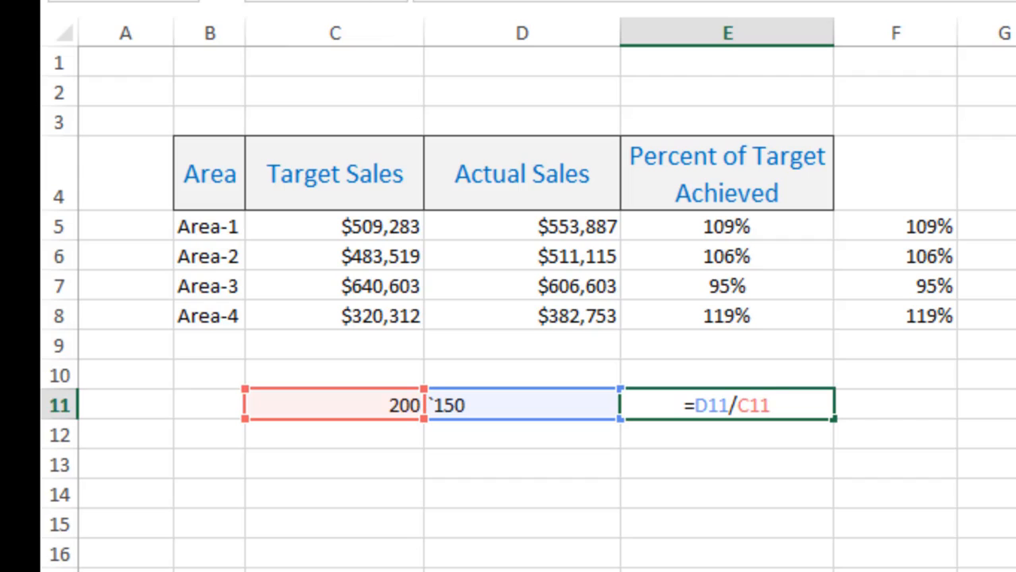
text(*100)
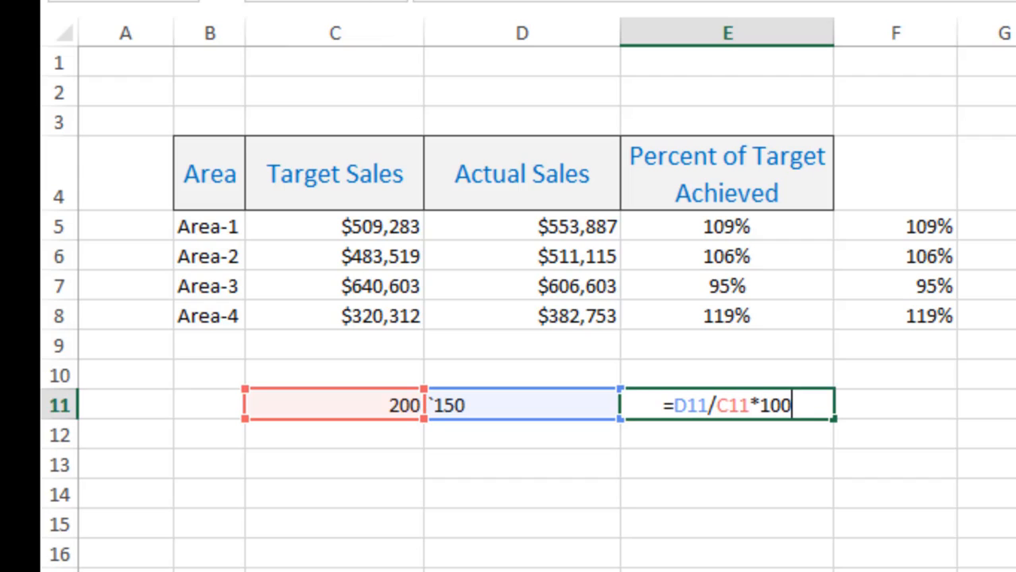
key(Return)
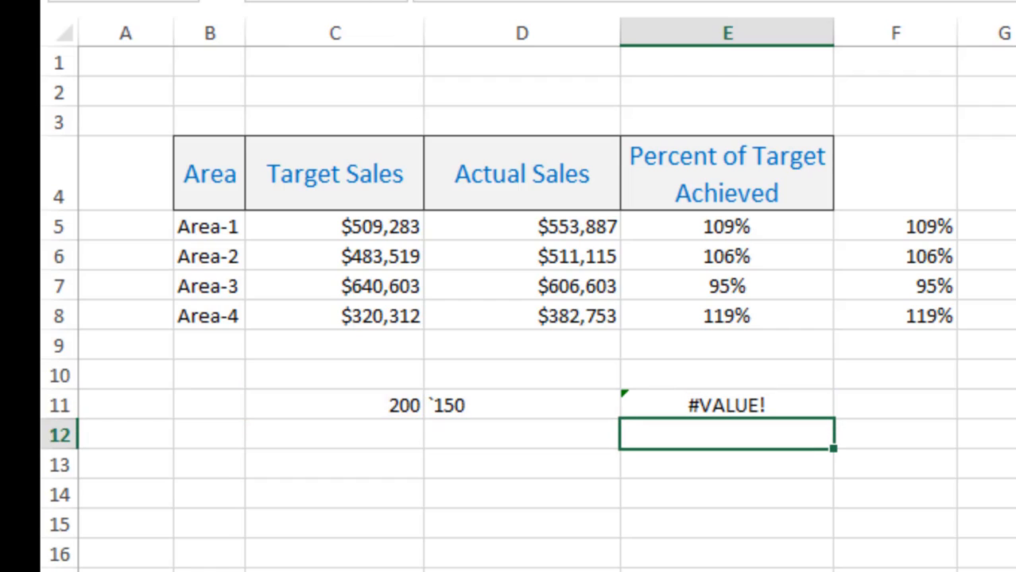
key(Up)
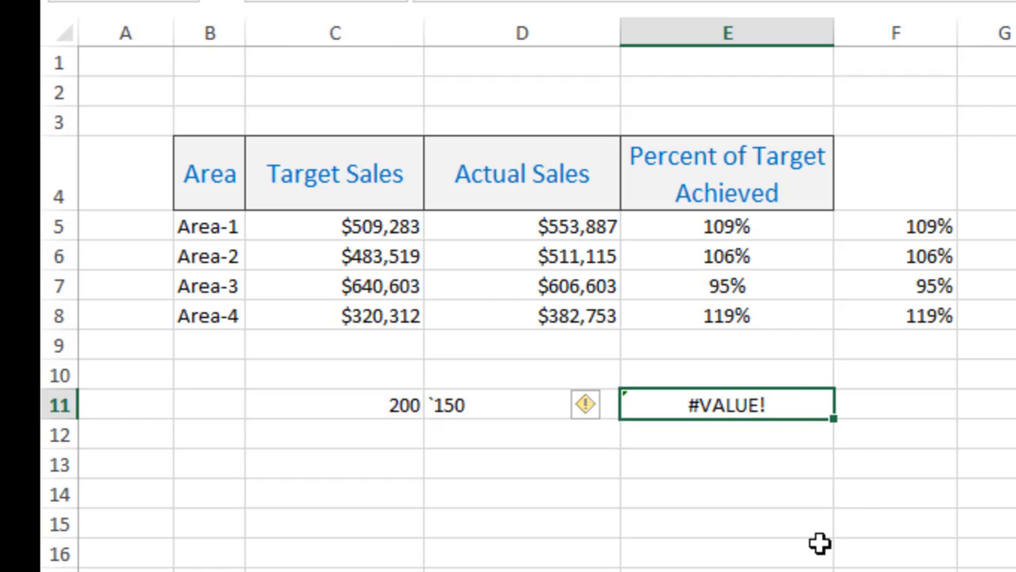
Step: Clear the sample values and formula from C11:E11
click(759, 348)
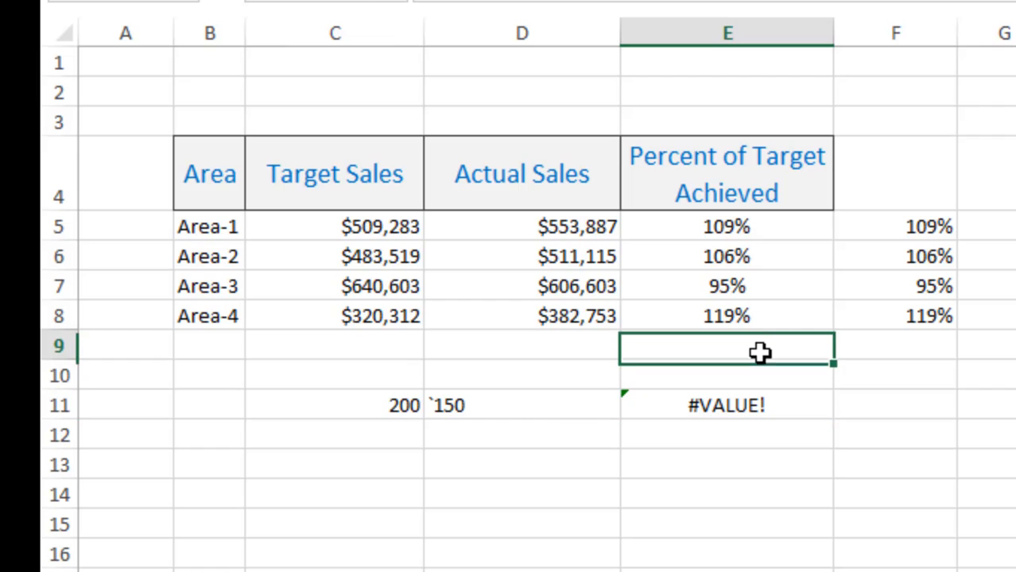
click(398, 410)
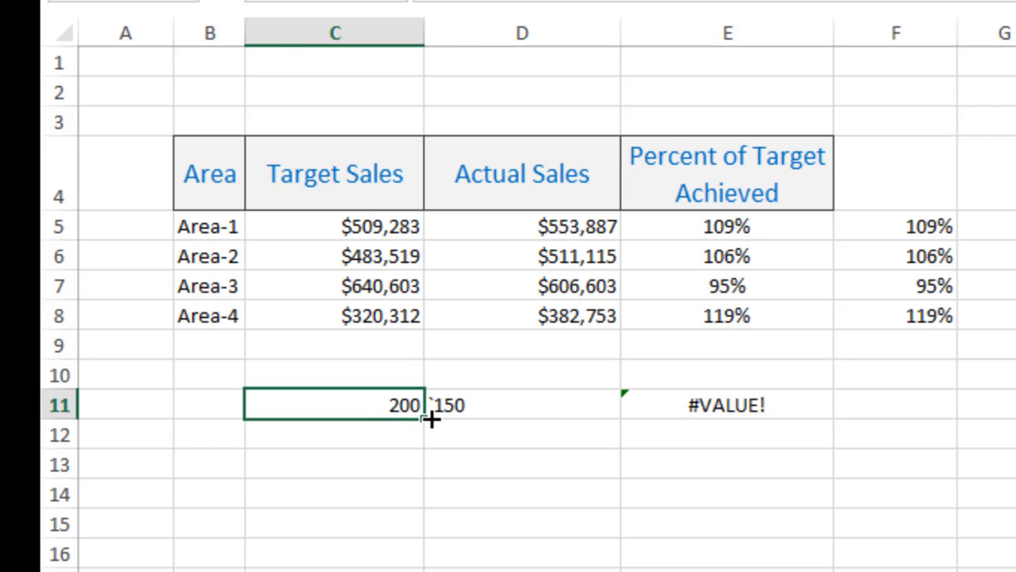
key(shift+Right)
key(shift+Right)
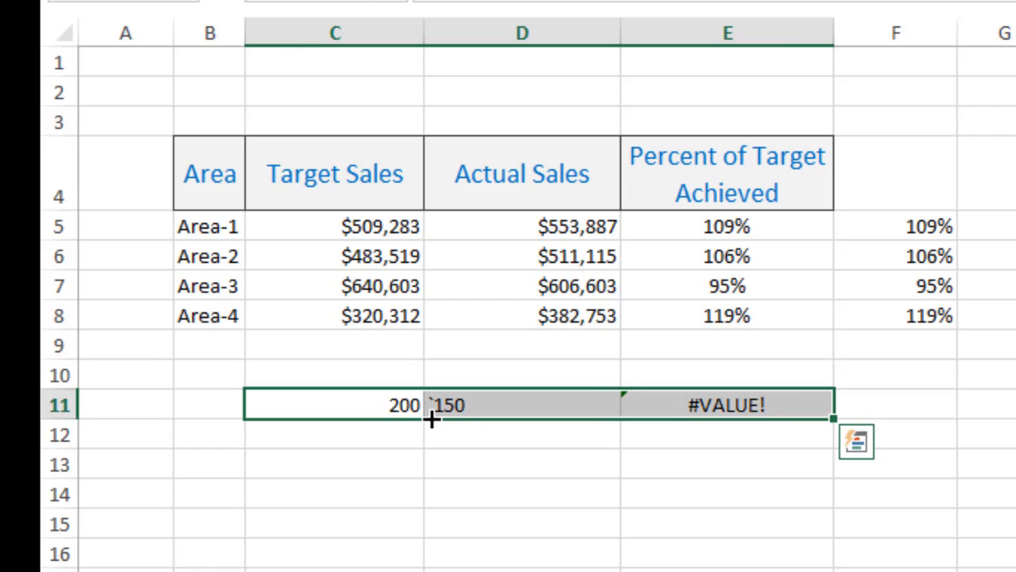
key(Delete)
Step: Enter new sample values beside the table: 200 in H10 and 150 in I10
click(1014, 375)
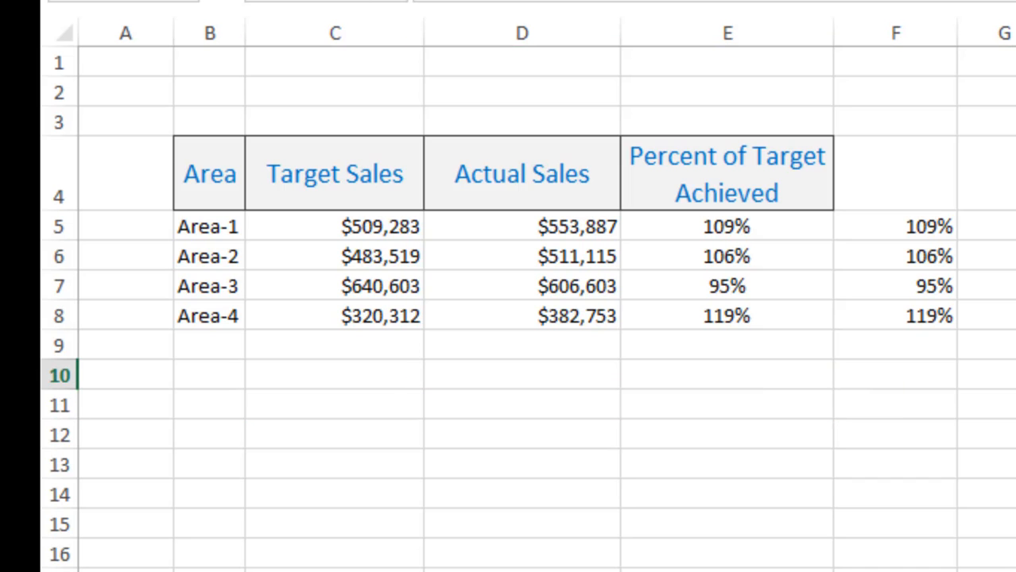
text(15)
key(Tab)
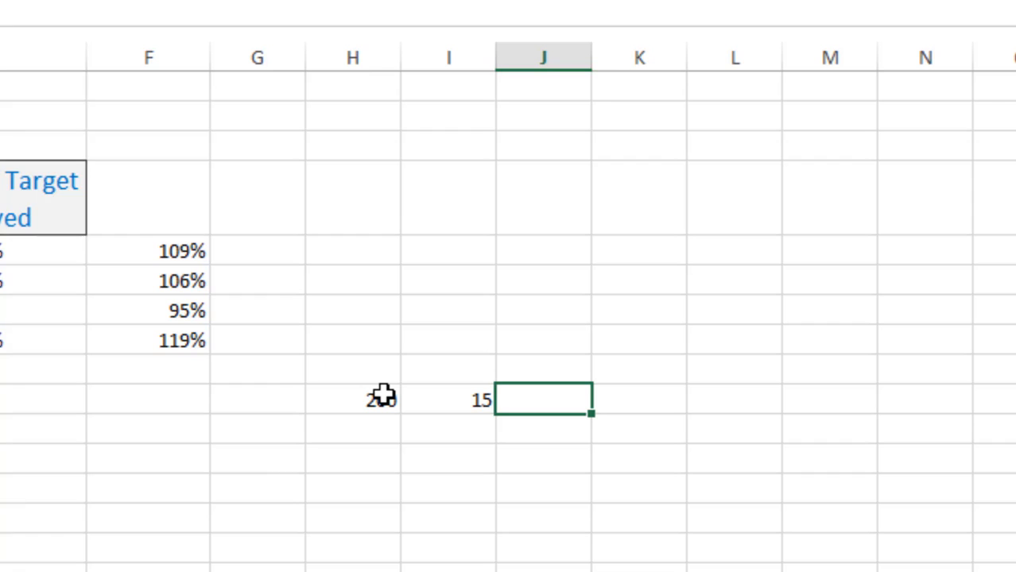
key(Left)
text(150)
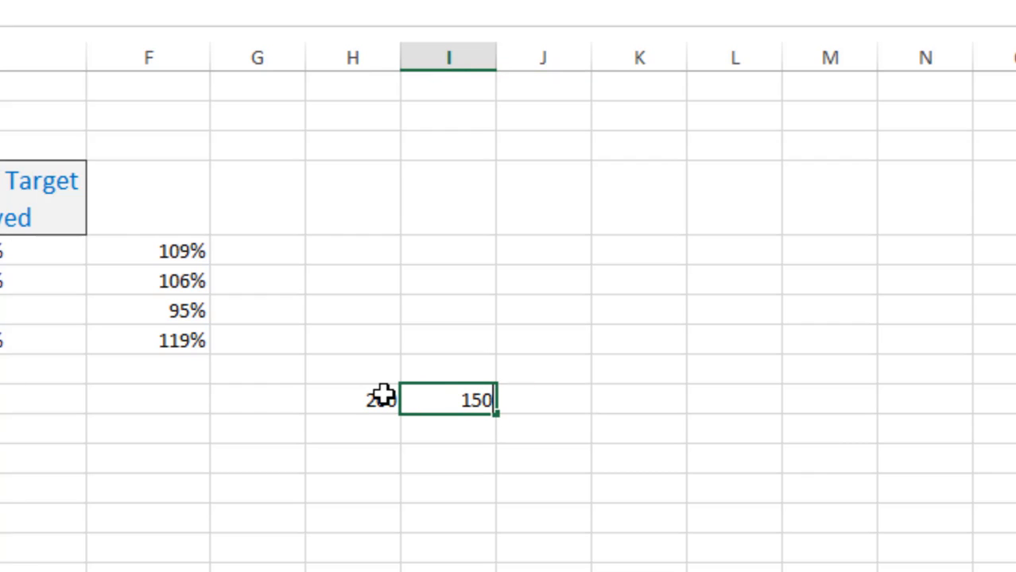
Step: Enter the formula =I10/H10 in J10 and format the cell as a percentage
key(Tab)
text(=)
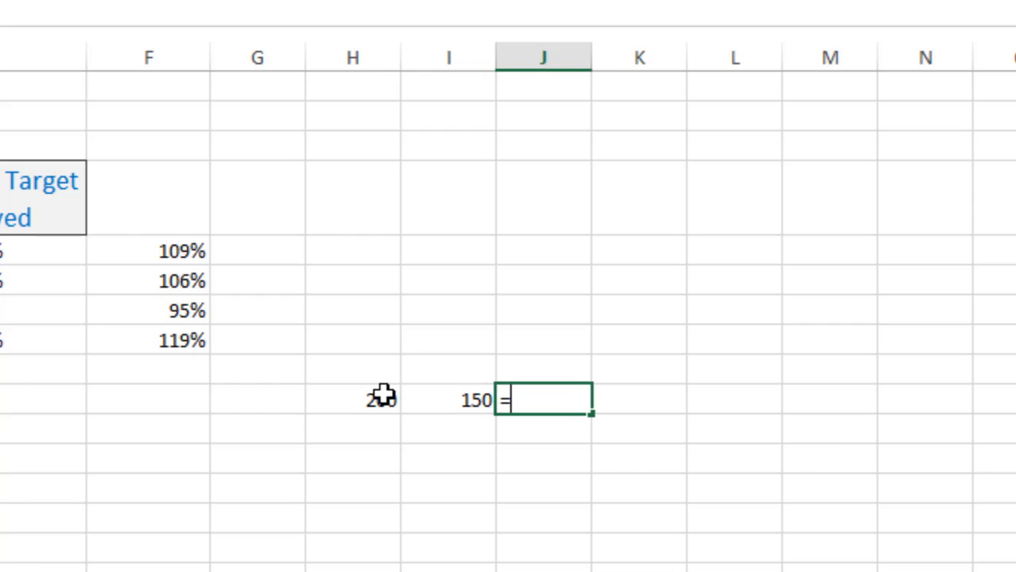
key(Left)
text(/)
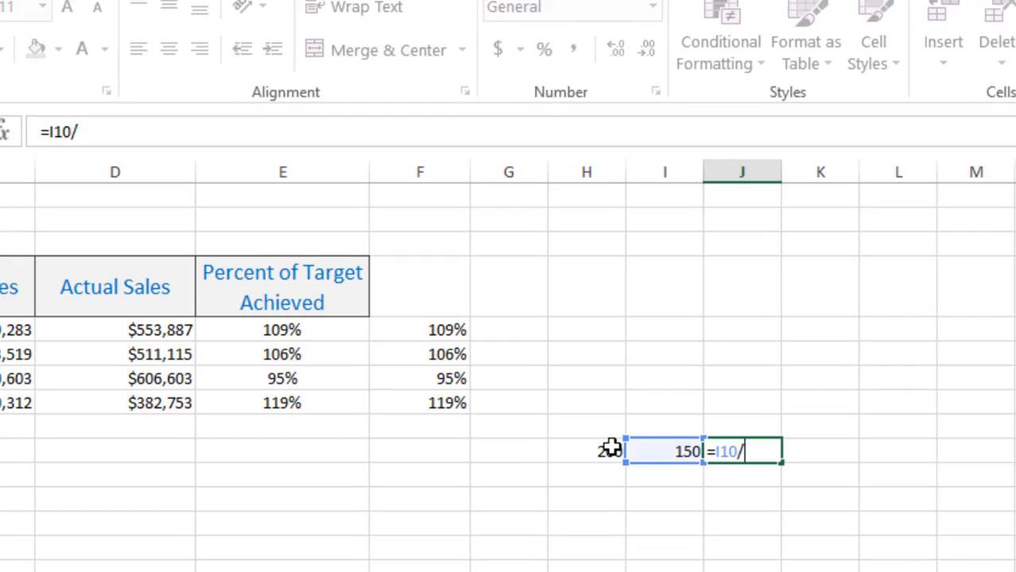
key(Left)
key(Left)
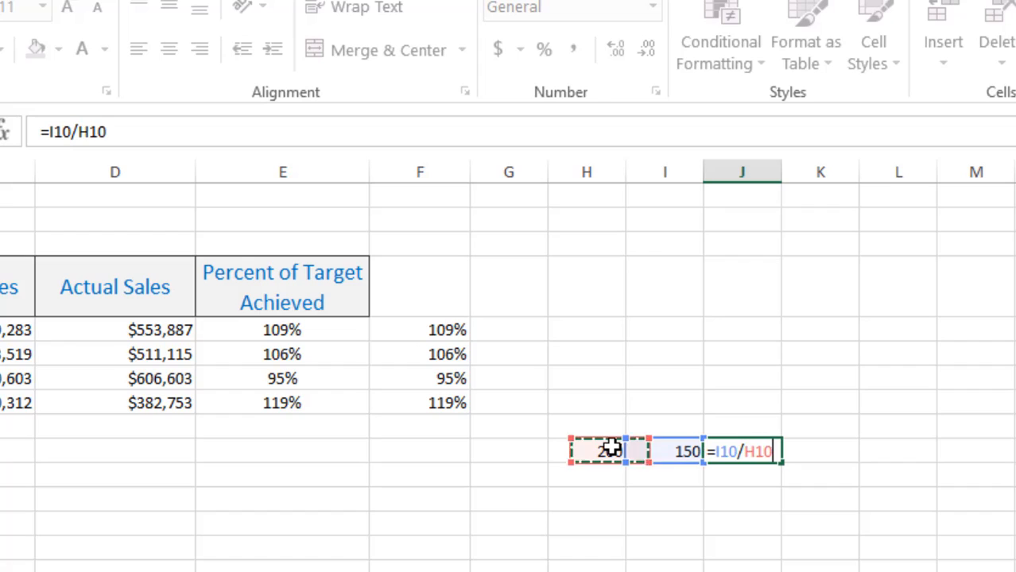
key(Return)
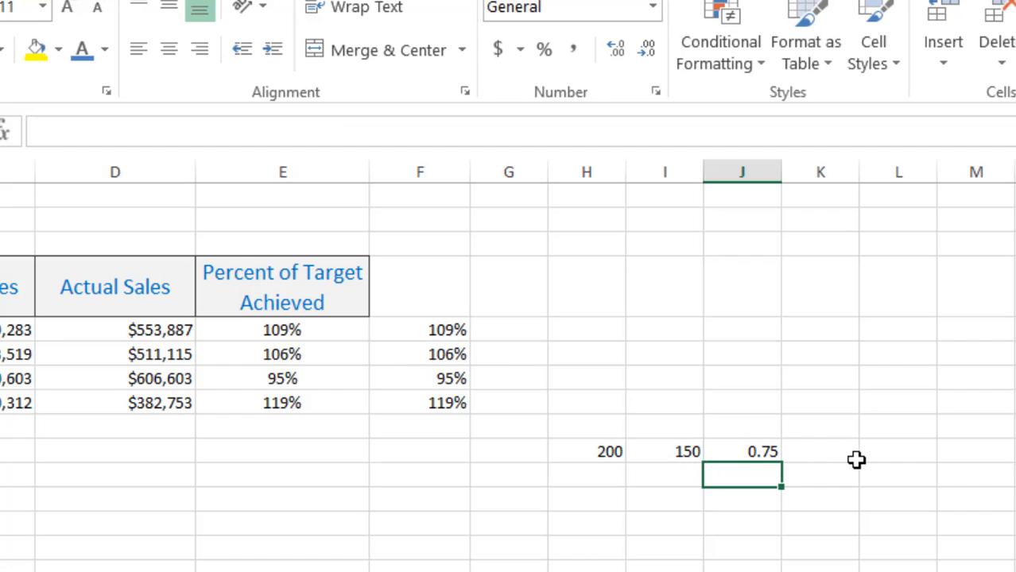
click(761, 450)
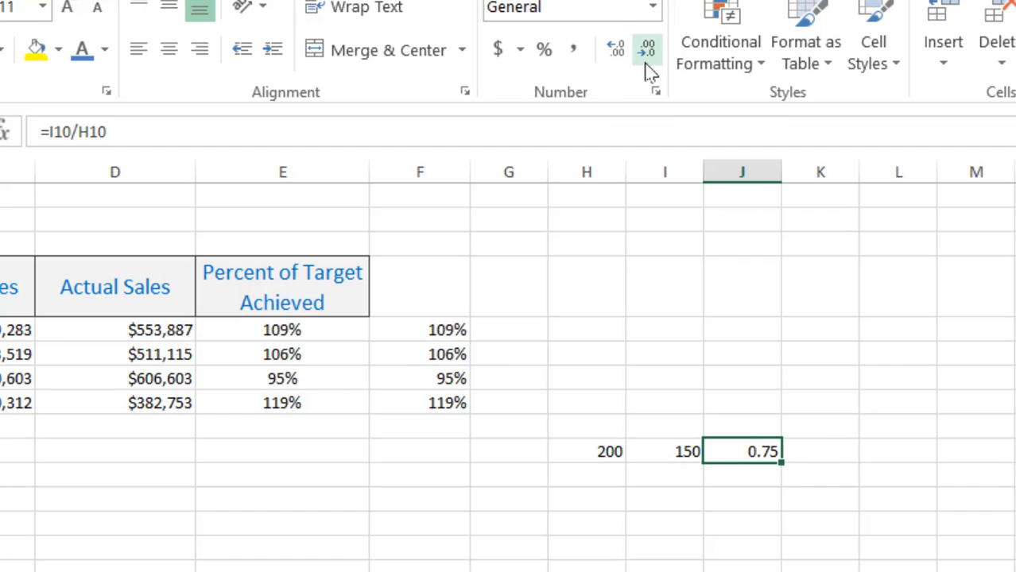
click(545, 50)
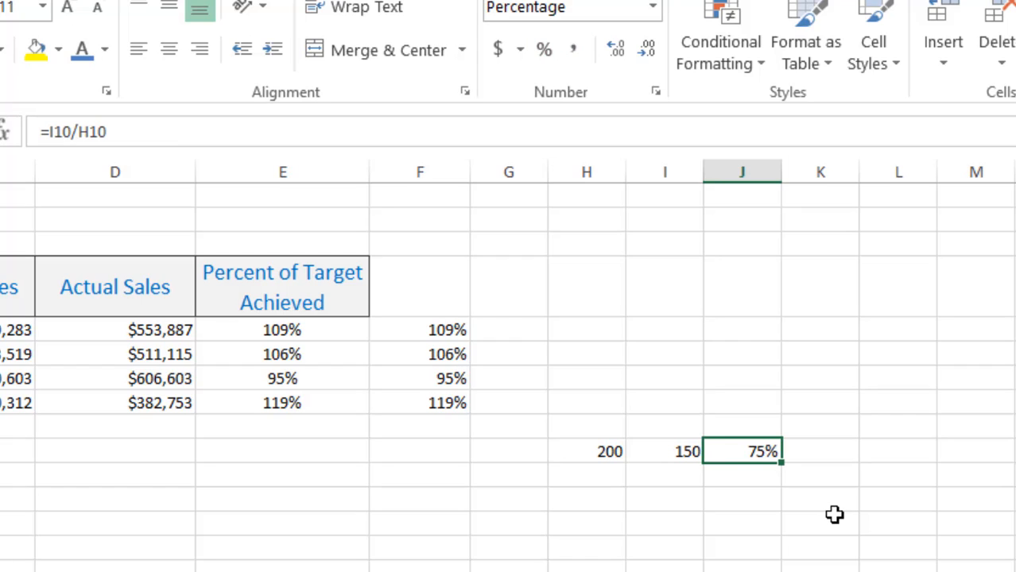
Step: Review the sample values in H10 and I10 and the percentage formula in J10
click(826, 454)
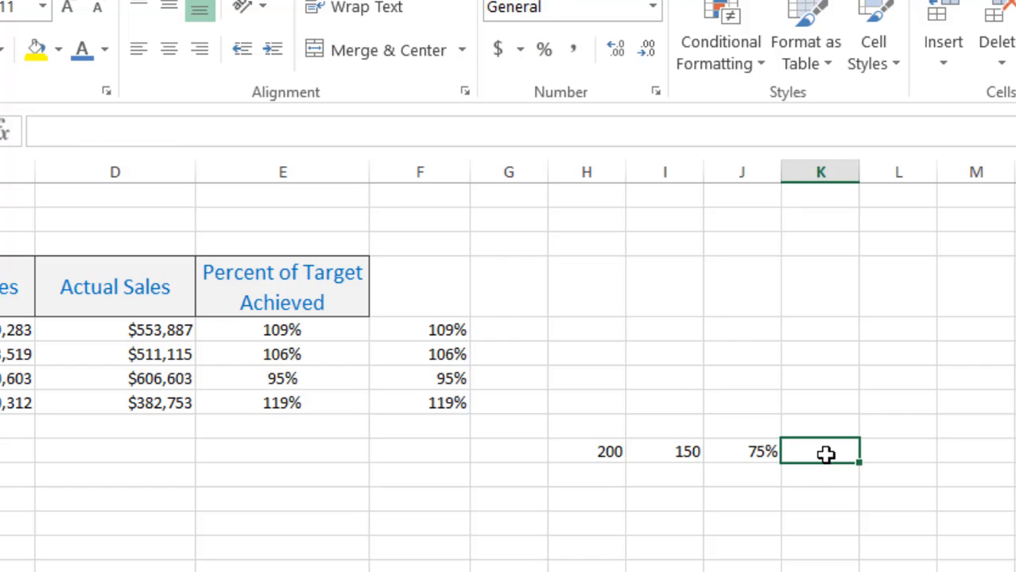
key(Left)
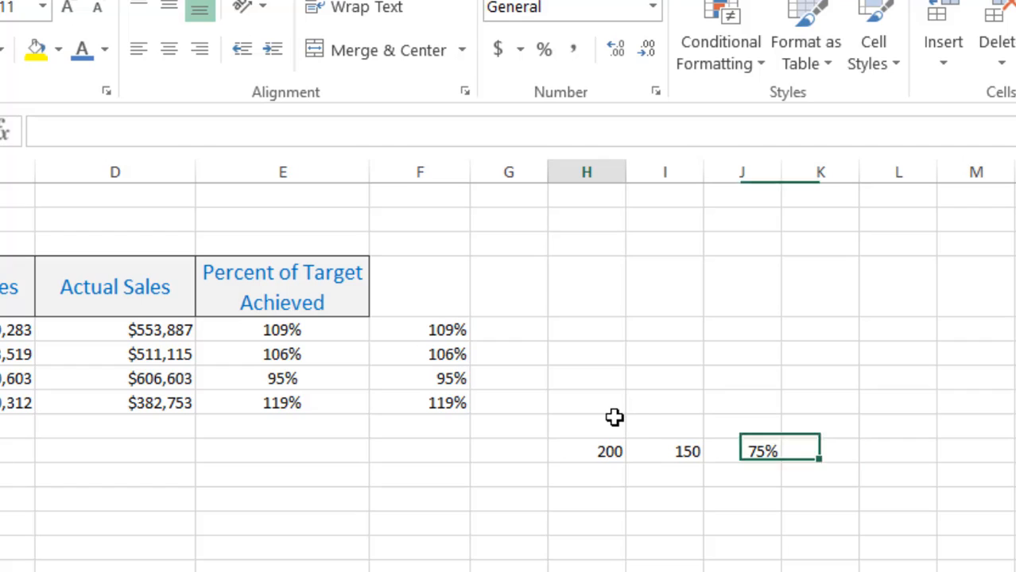
click(614, 417)
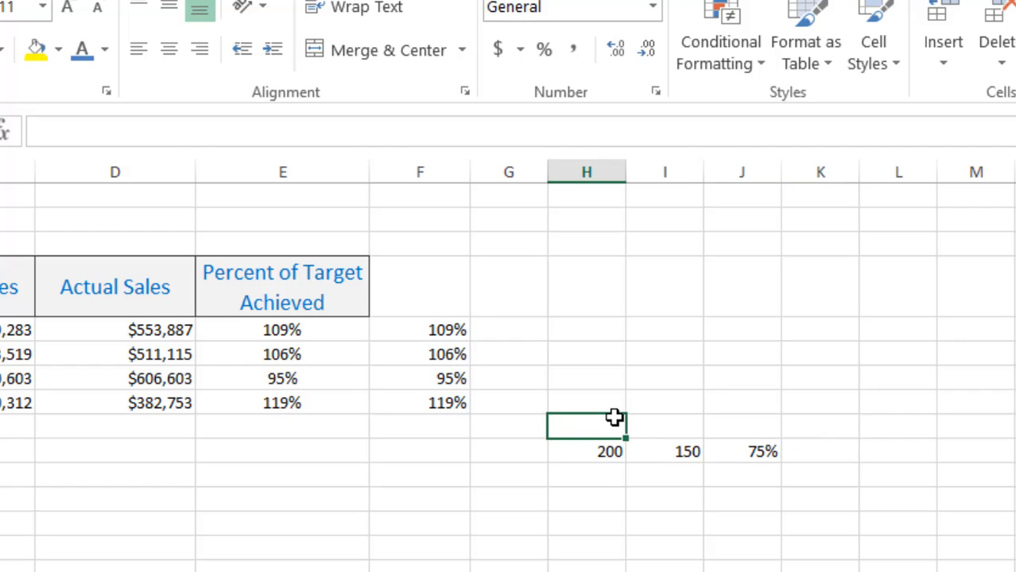
click(668, 447)
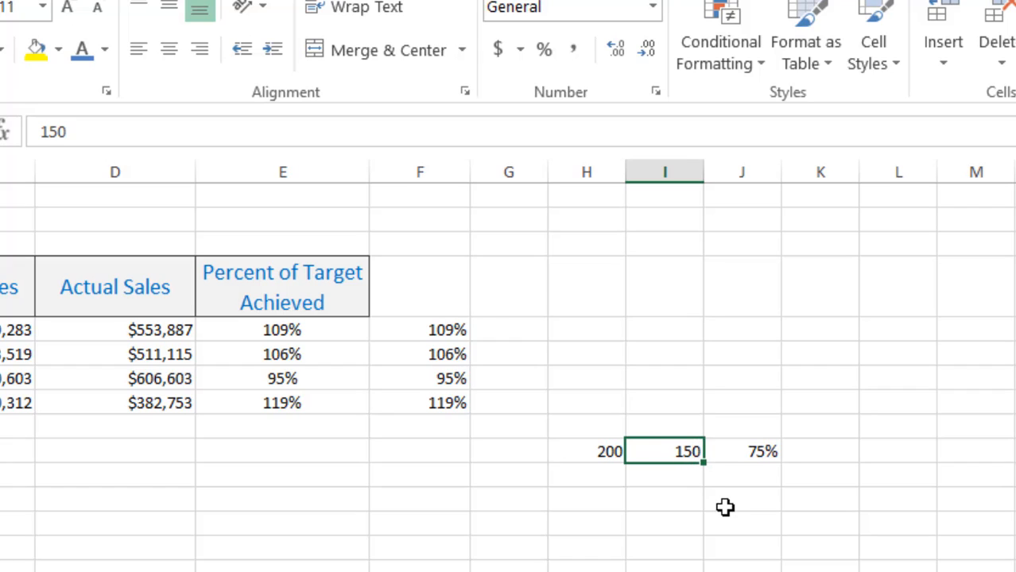
click(759, 459)
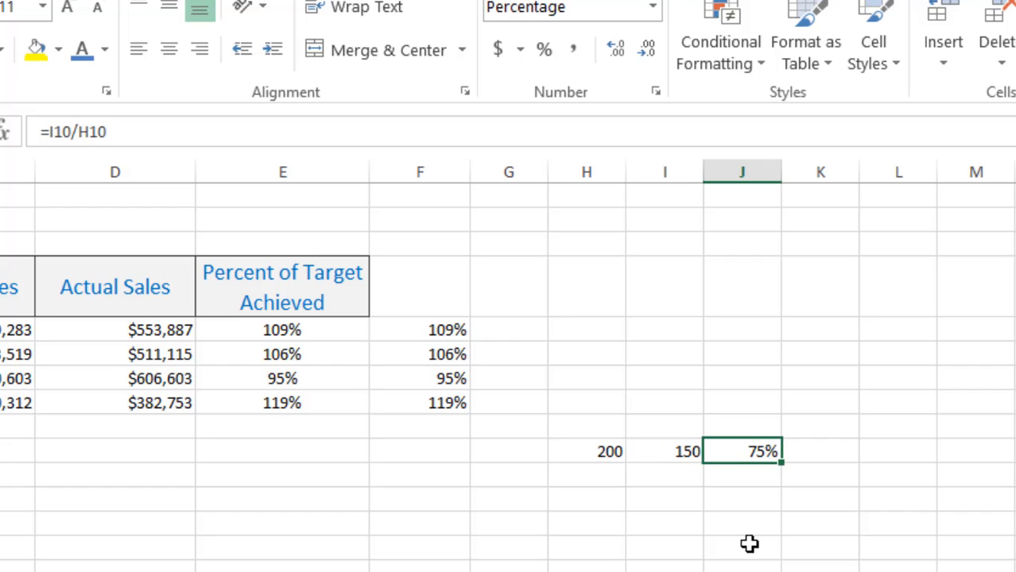
Step: Clear the sample calculation from the range H9:J11
drag(604, 429, 759, 469)
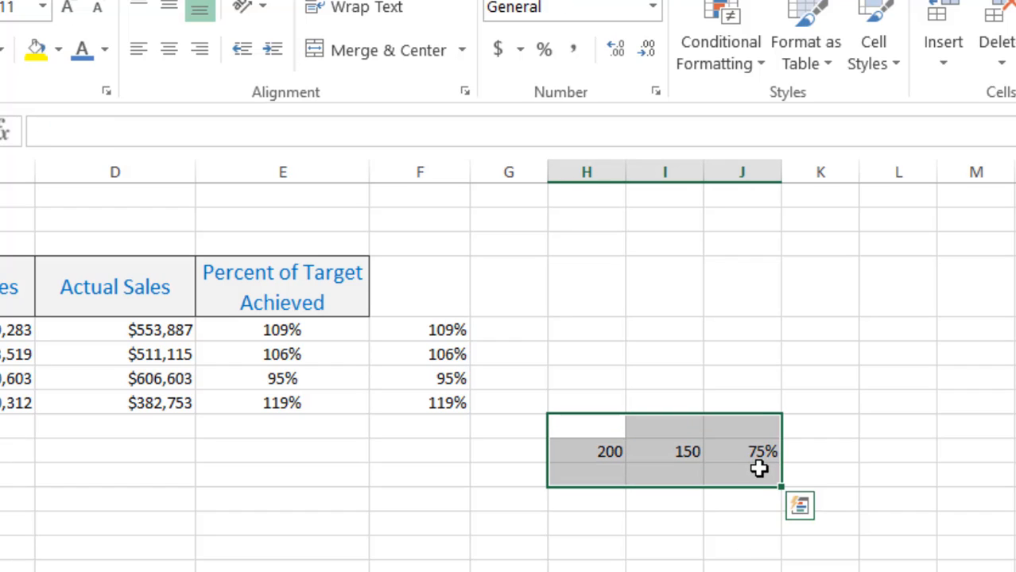
key(Delete)
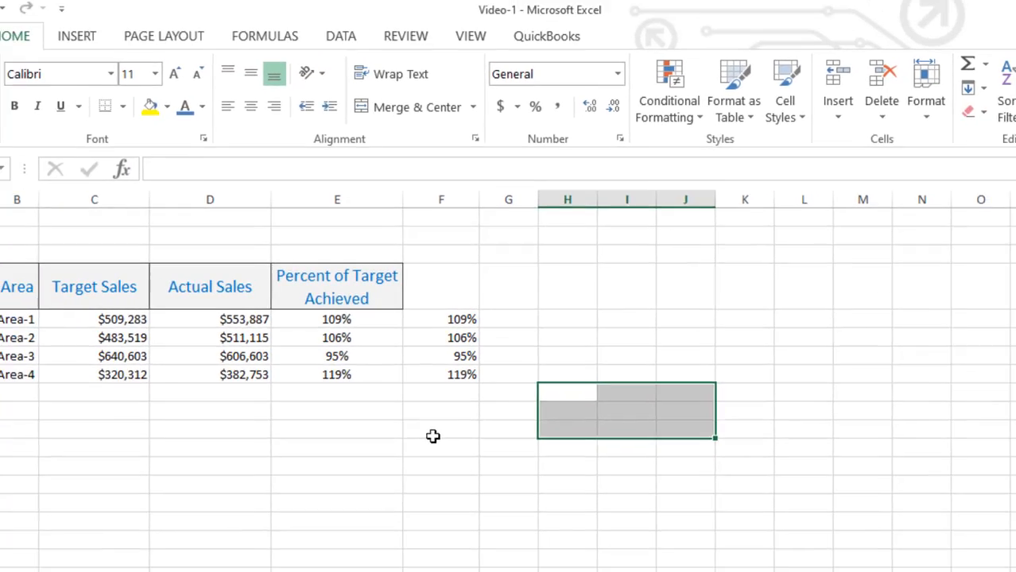
click(414, 477)
Step: Inspect the Percent of Target Achieved formulas for Area-1, Area-3 and Area-4 in column E
click(362, 314)
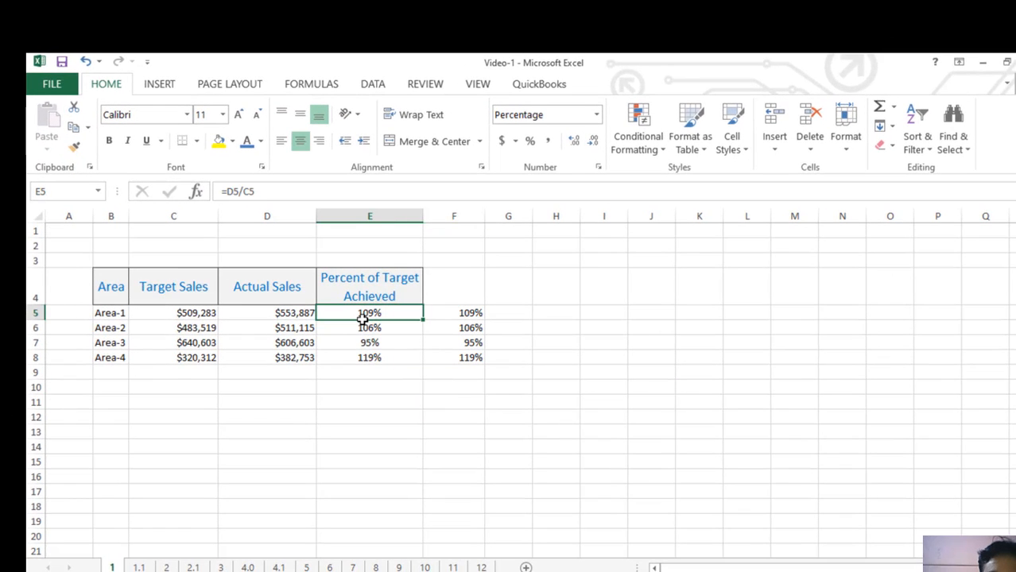
click(371, 342)
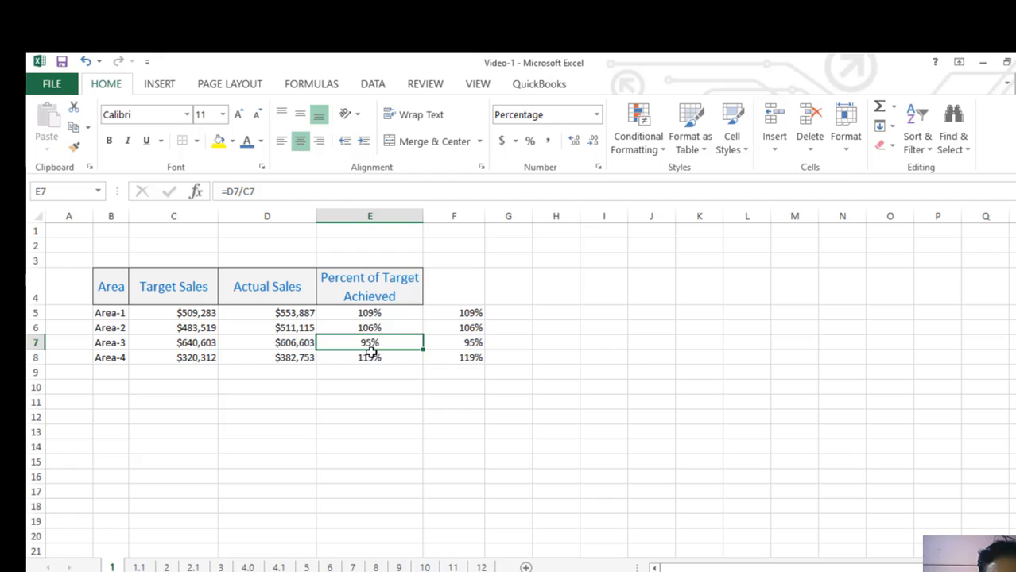
click(370, 356)
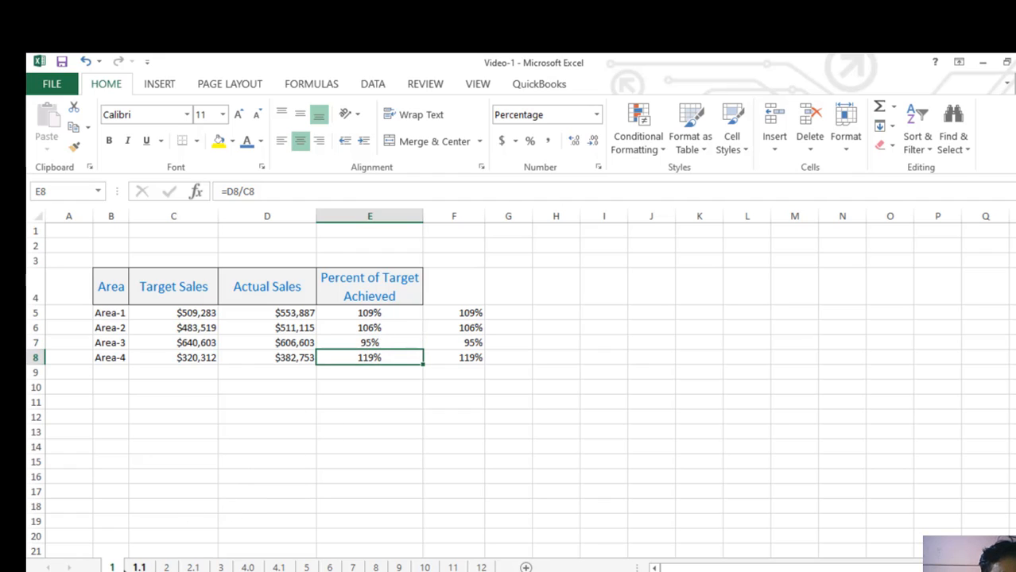
Step: Open sheet 1.1 and examine its common target, actual sales and the Percent of Target formula for Area-1
click(139, 567)
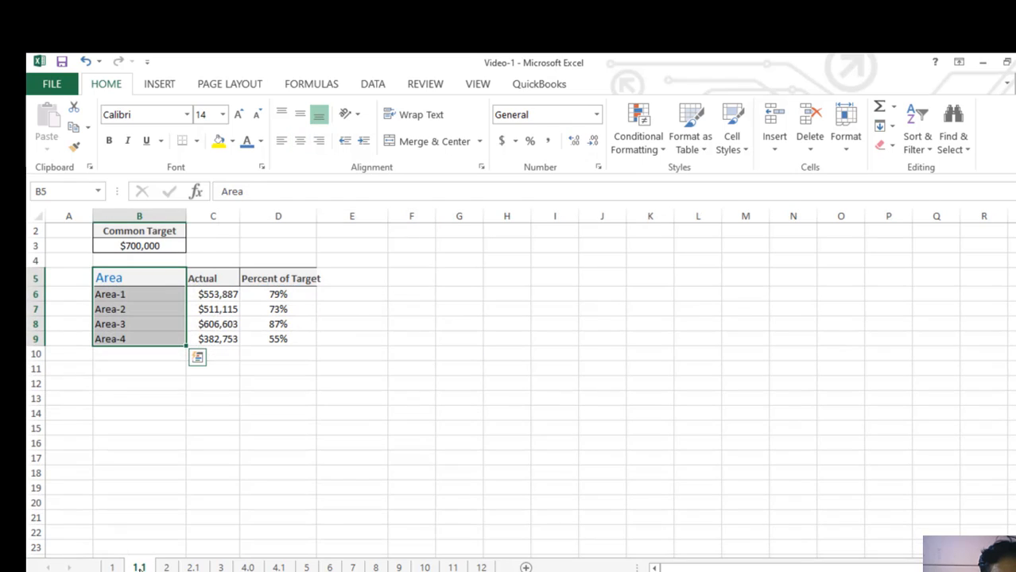
click(232, 337)
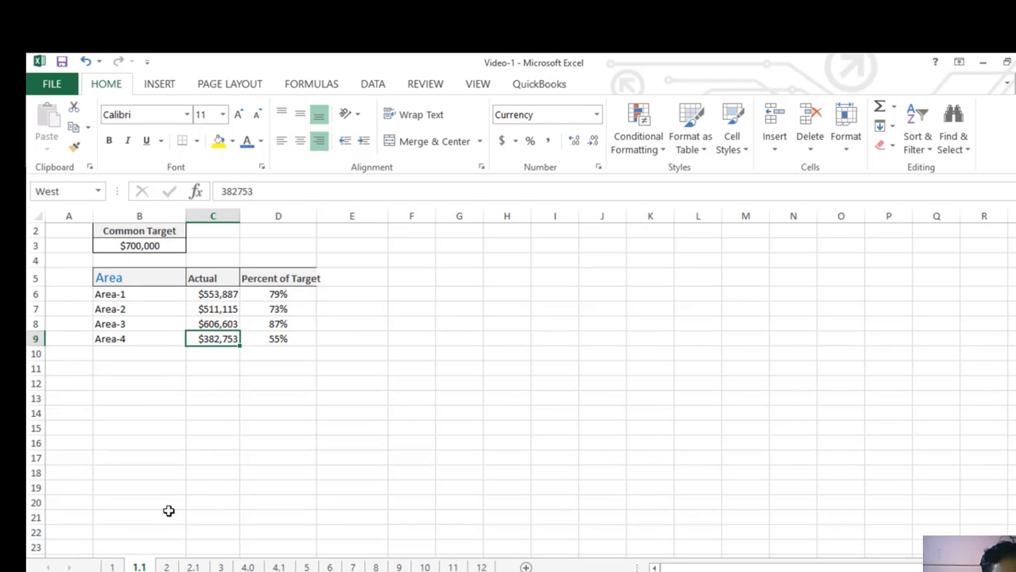
click(144, 246)
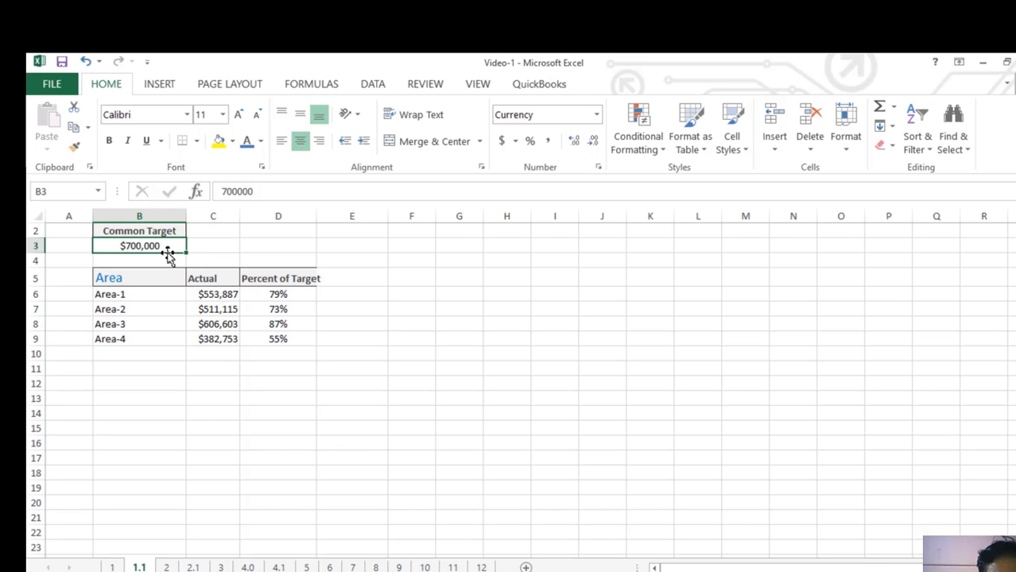
click(223, 296)
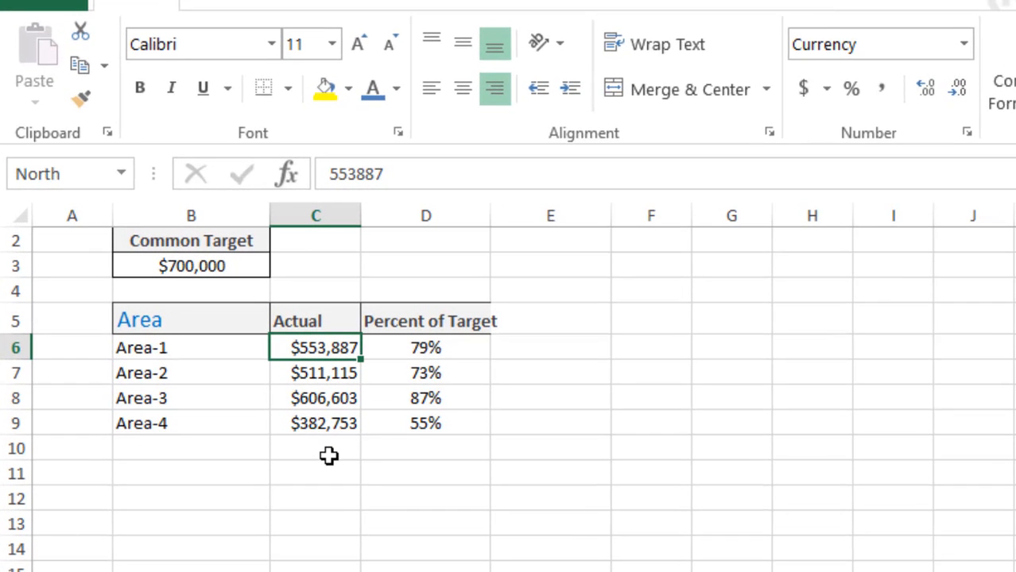
click(426, 350)
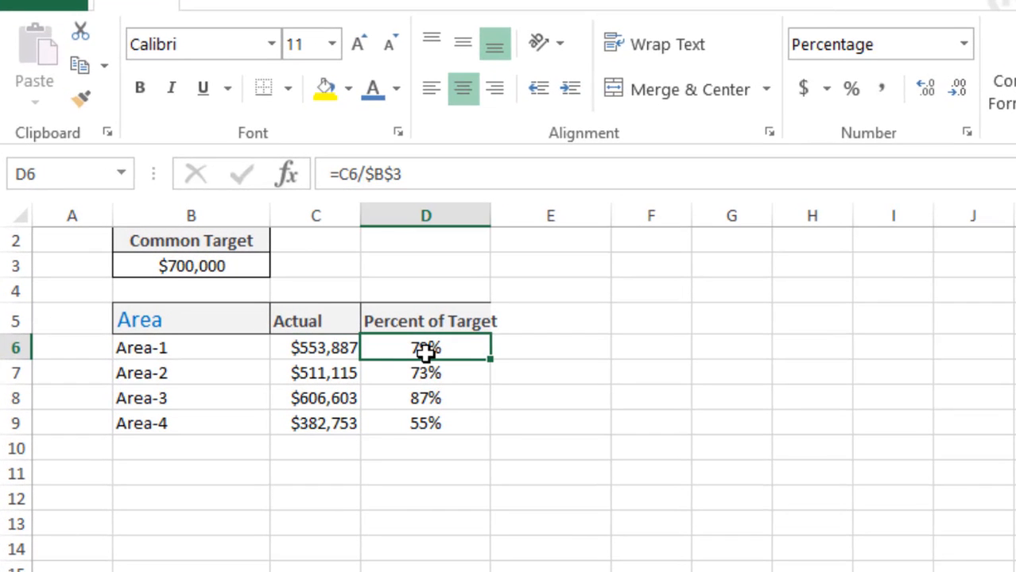
Step: Examine the Percent of Target formulas in D6:D9 and the cells referenced by Area-1's formula
key(F2)
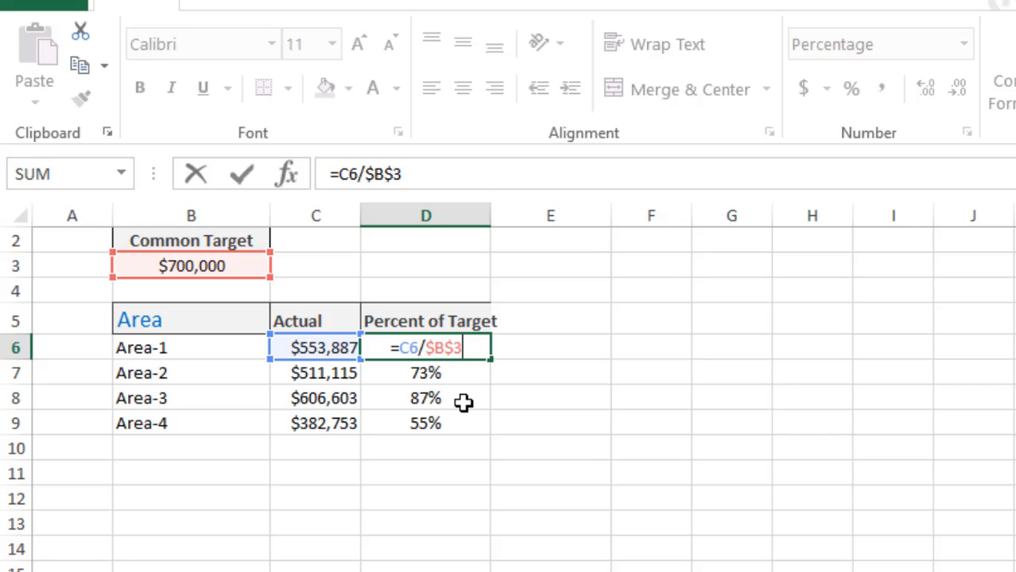
key(Return)
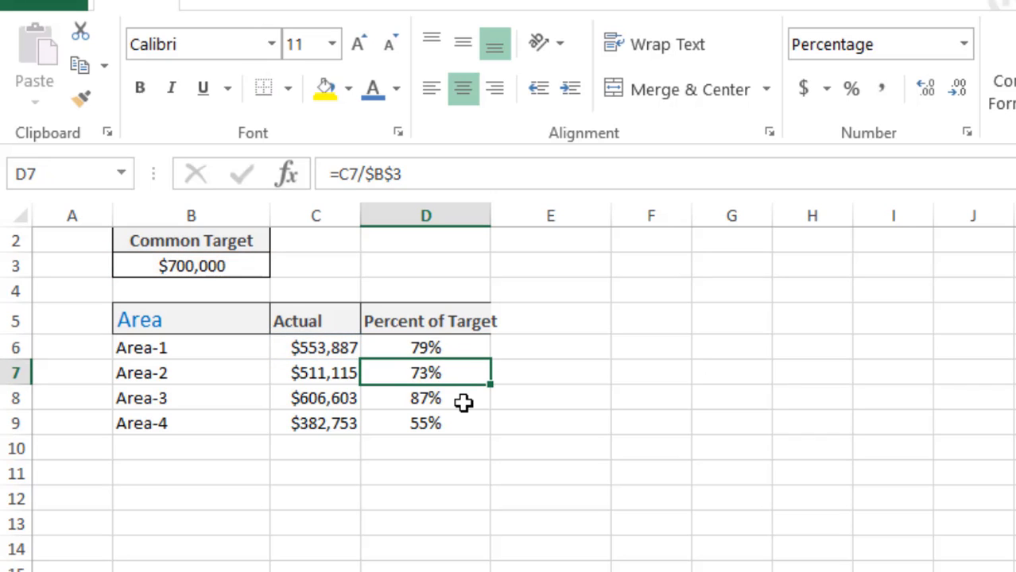
click(455, 352)
click(441, 376)
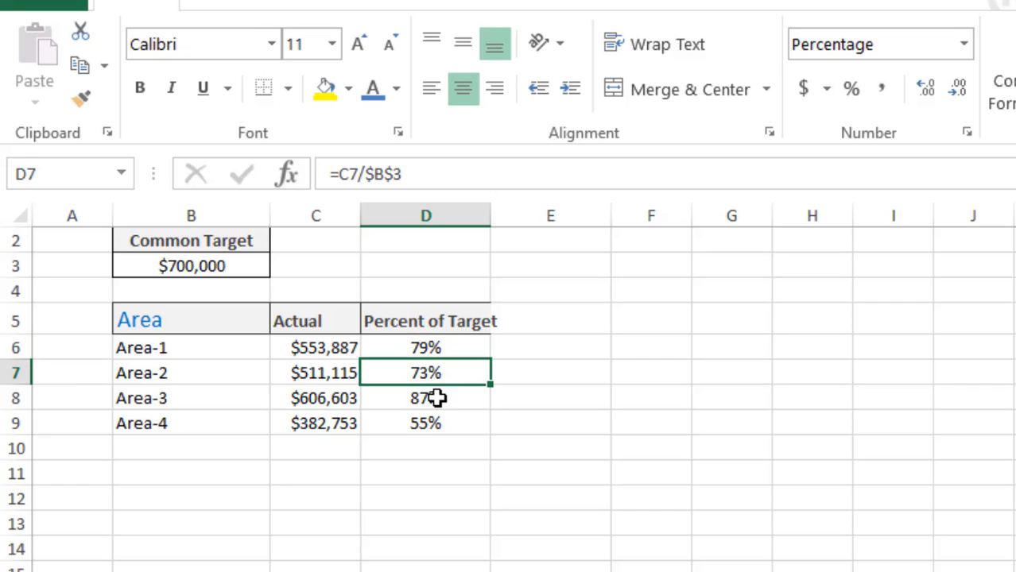
click(440, 398)
click(430, 424)
click(438, 356)
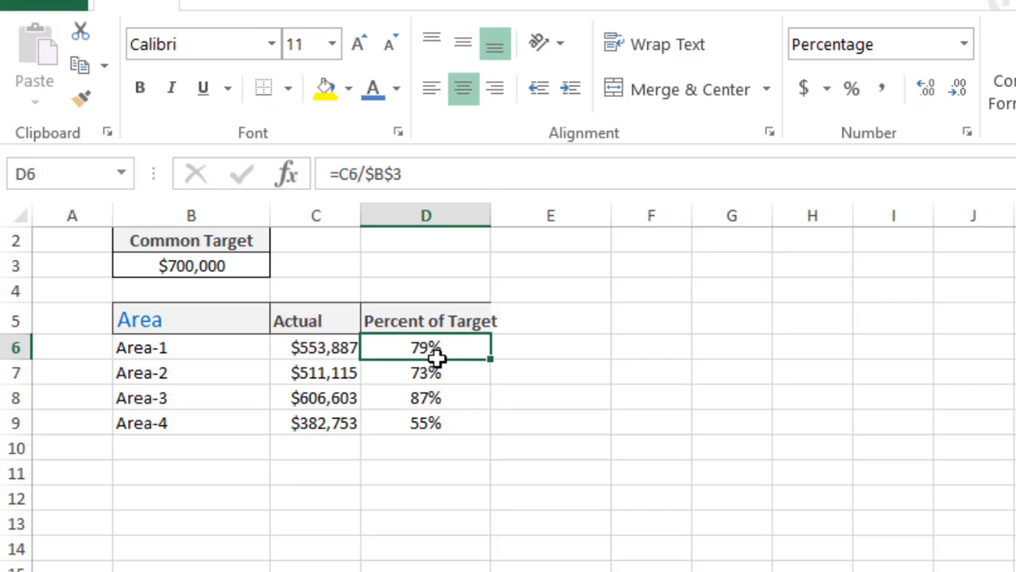
double_click(437, 358)
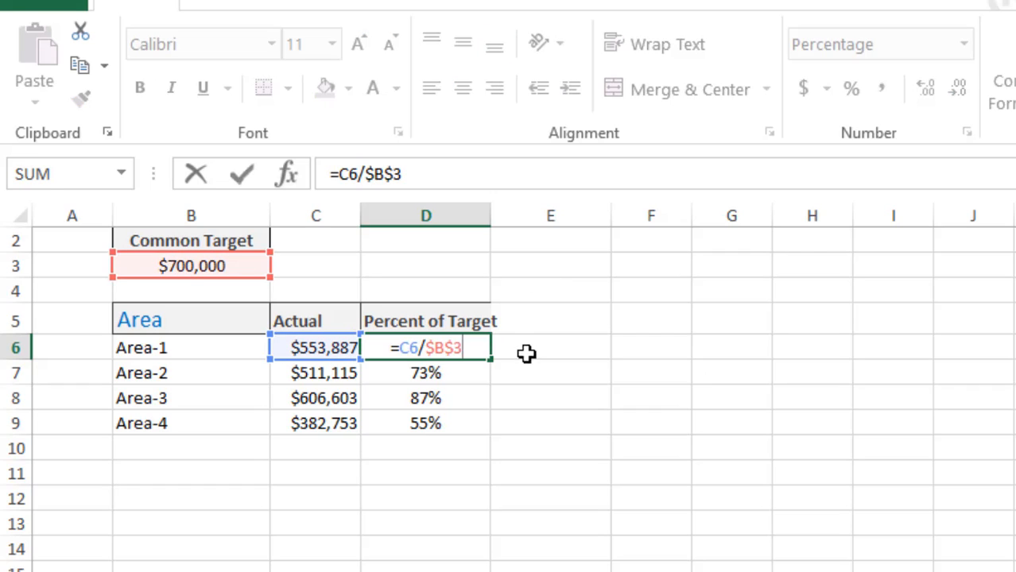
click(449, 355)
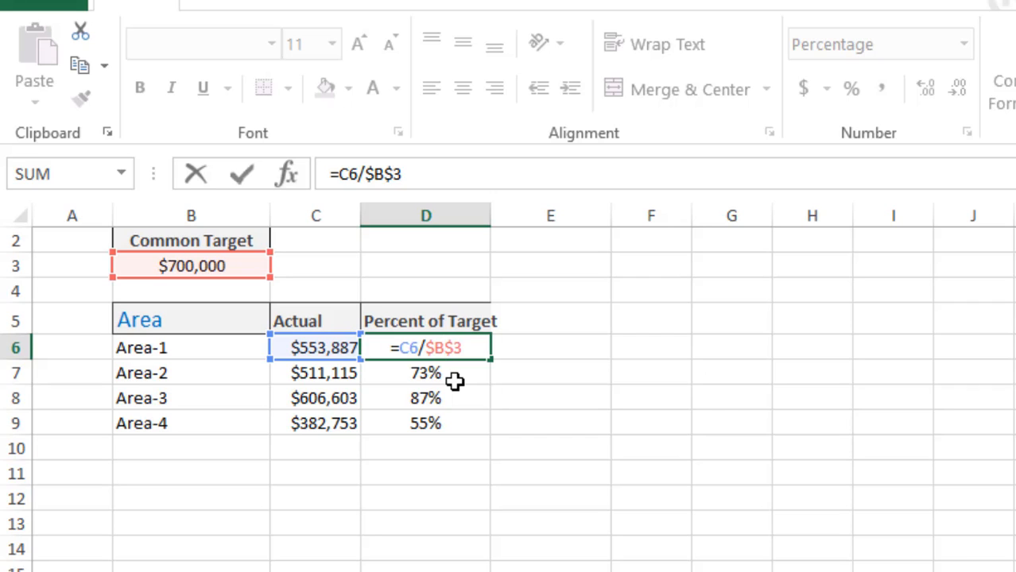
key(Return)
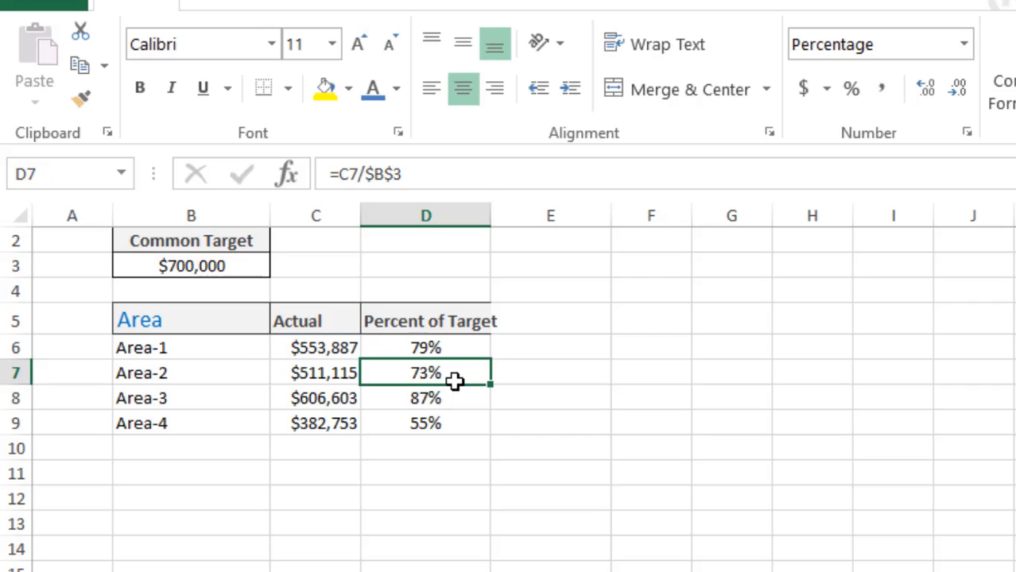
Step: Compare the Percent of Target formulas in column D with the common target in B3 and Area-1's actual sales in C6
click(456, 350)
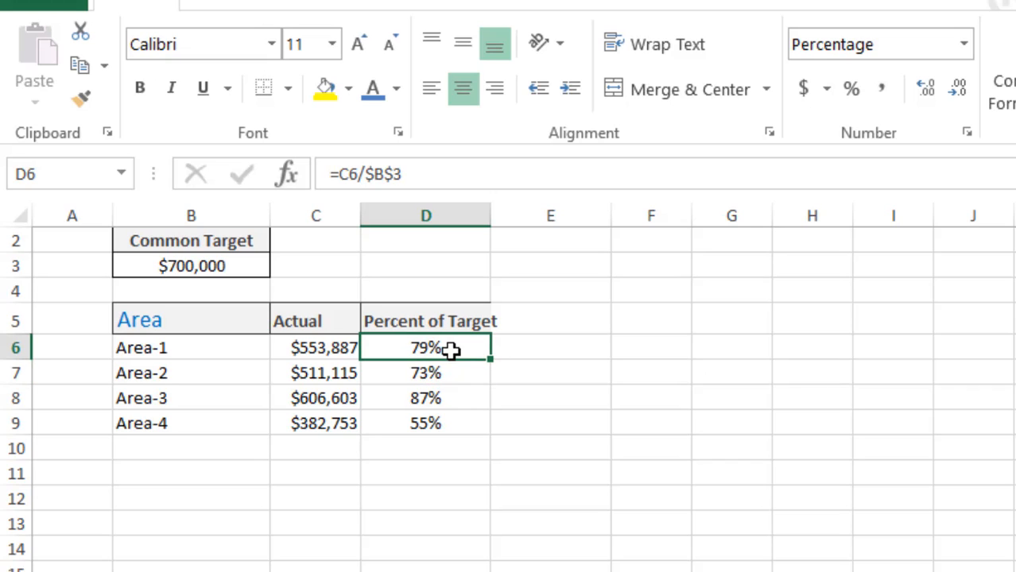
click(434, 377)
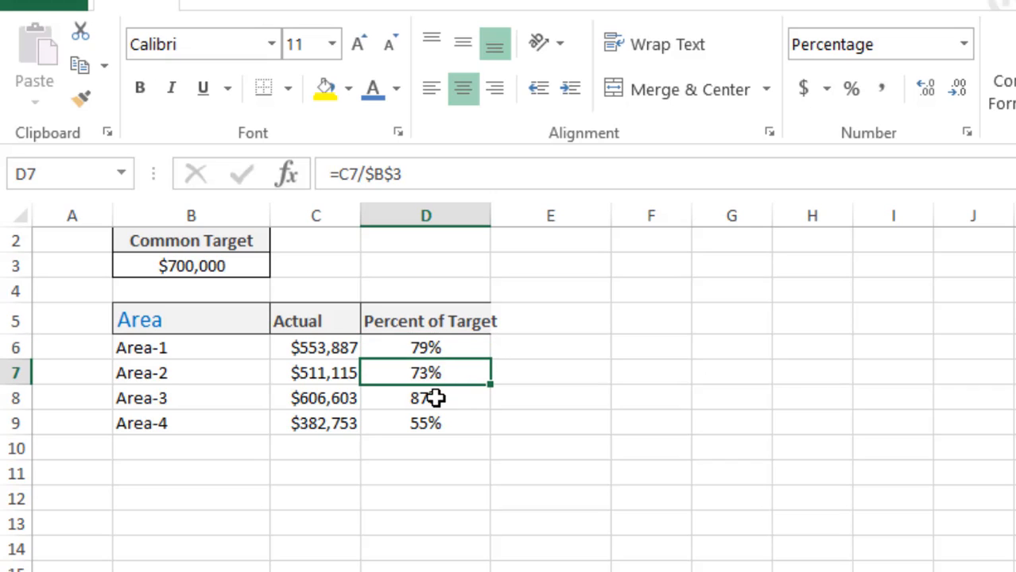
click(434, 404)
click(434, 422)
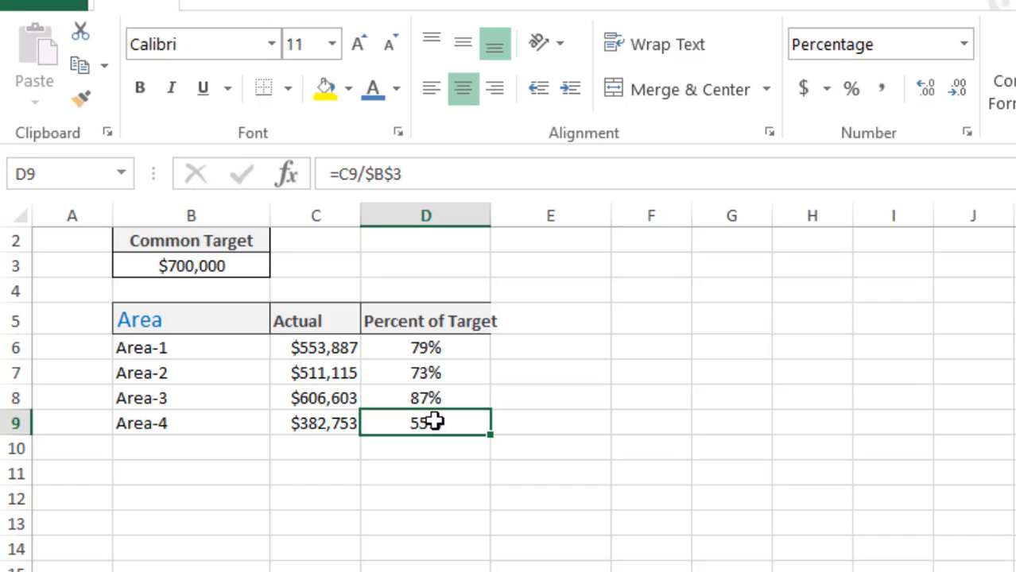
click(242, 266)
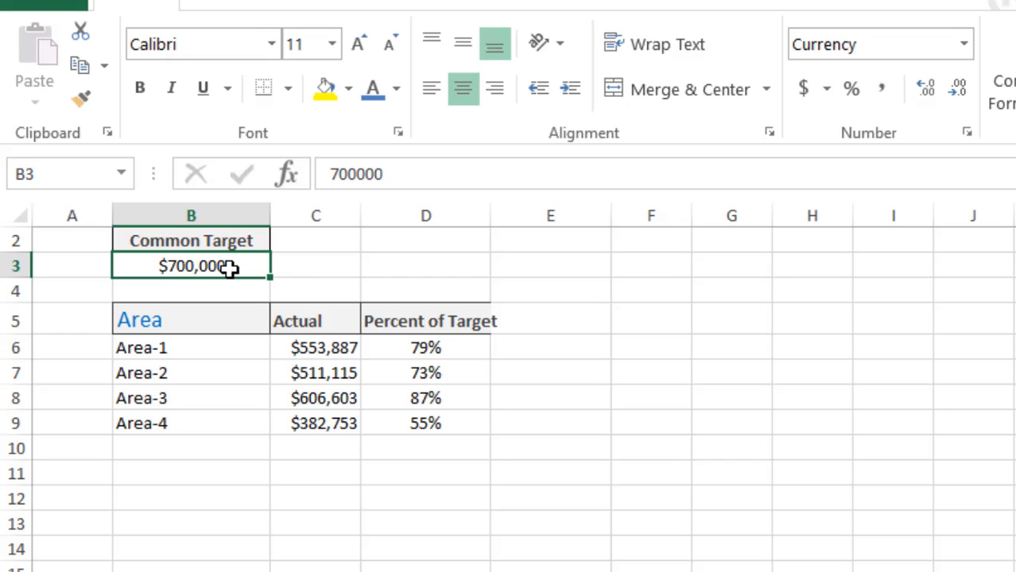
click(433, 345)
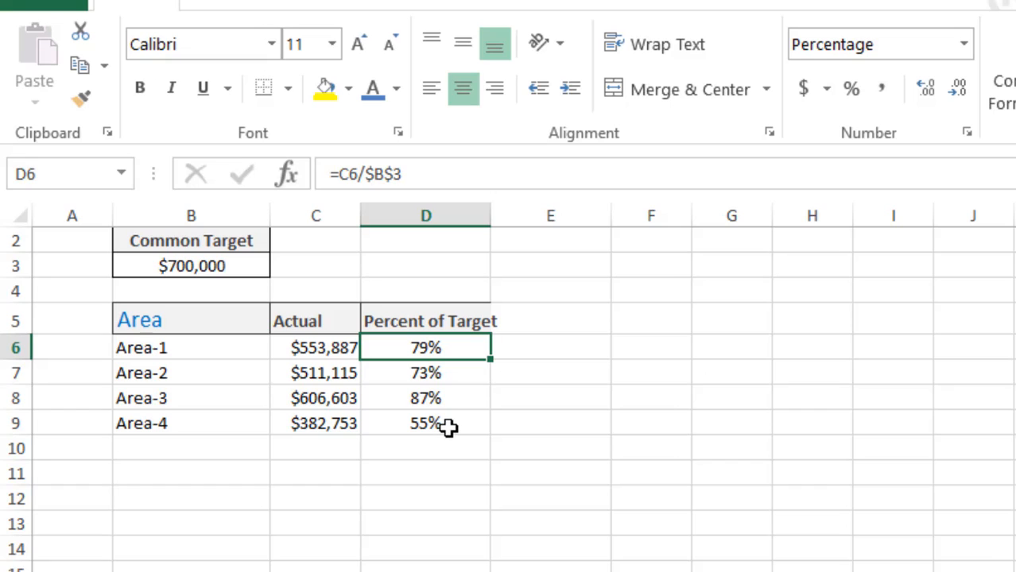
click(323, 348)
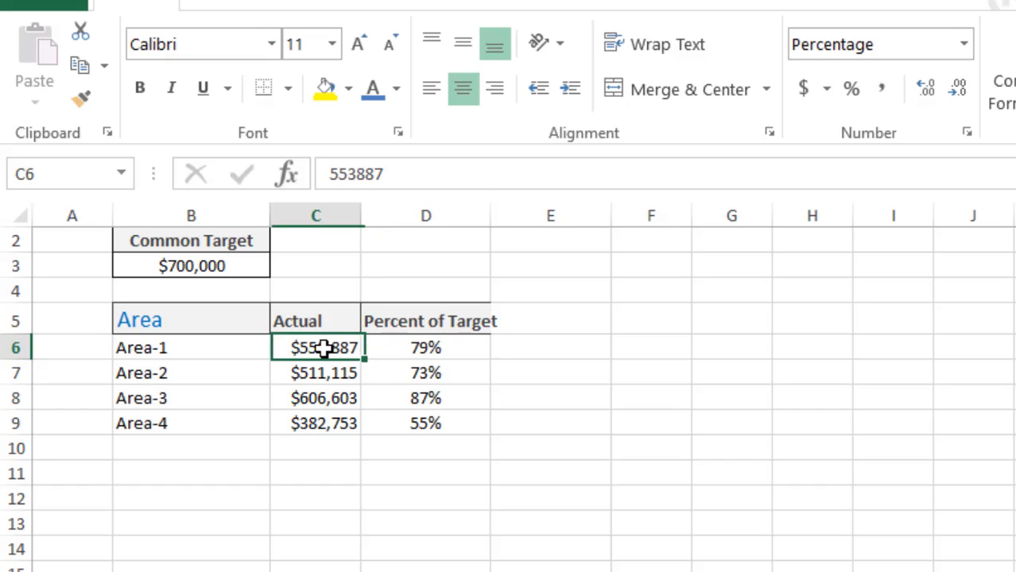
click(216, 267)
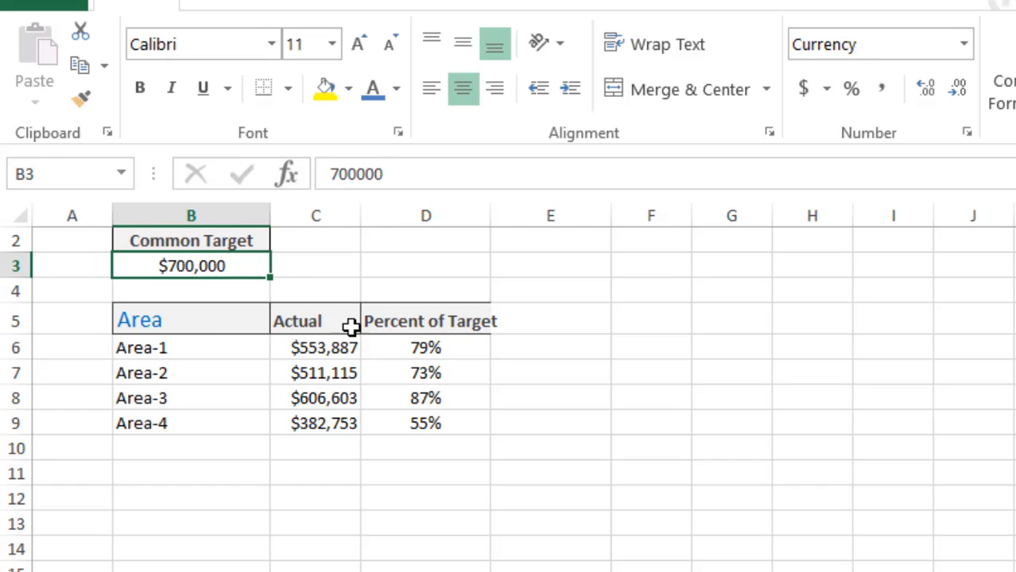
click(445, 351)
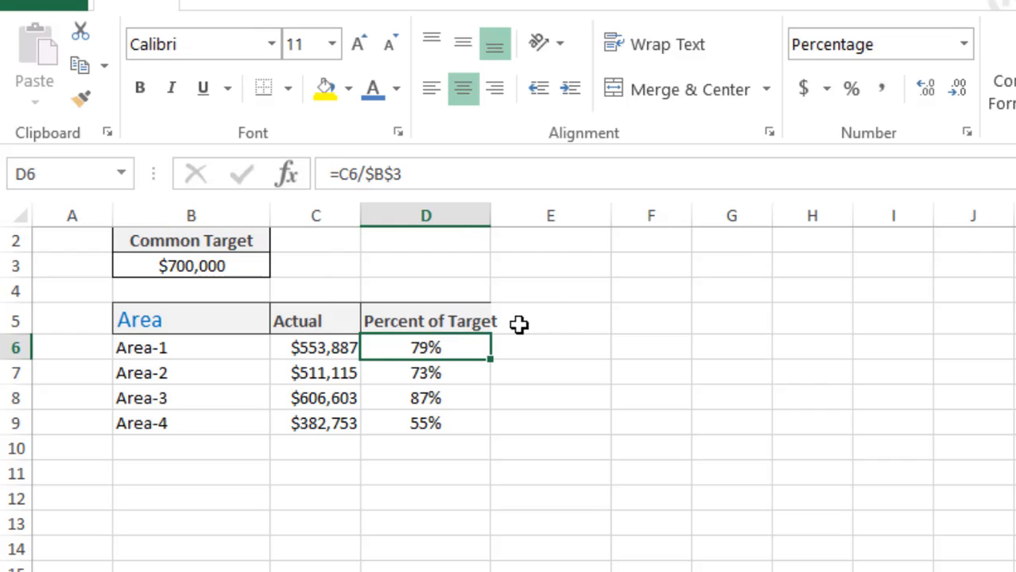
Step: Enter a formula in E6 that divides Area-1's actual sales in C6 by the common target in B3
click(532, 347)
text(=)
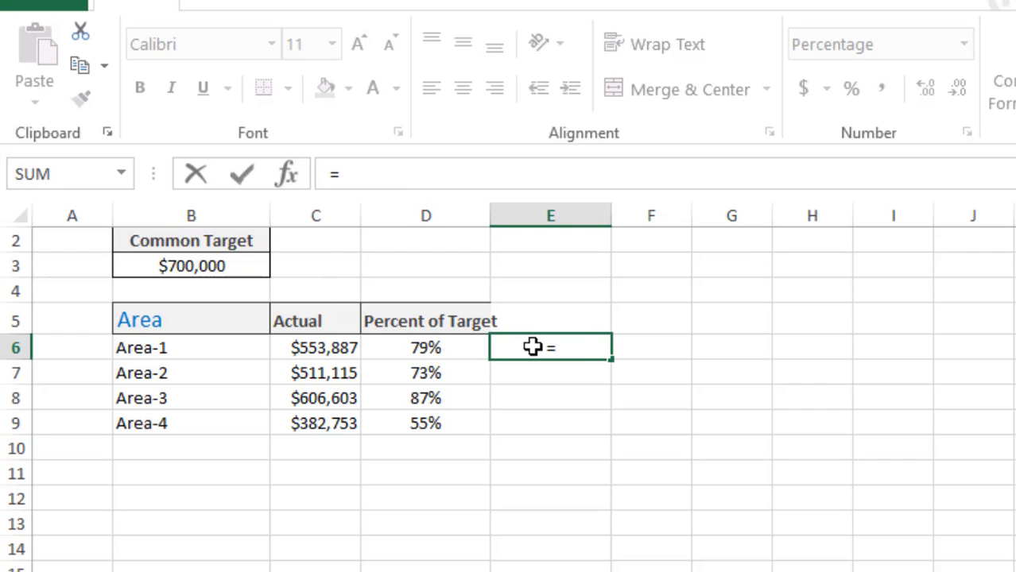
click(329, 349)
text(/)
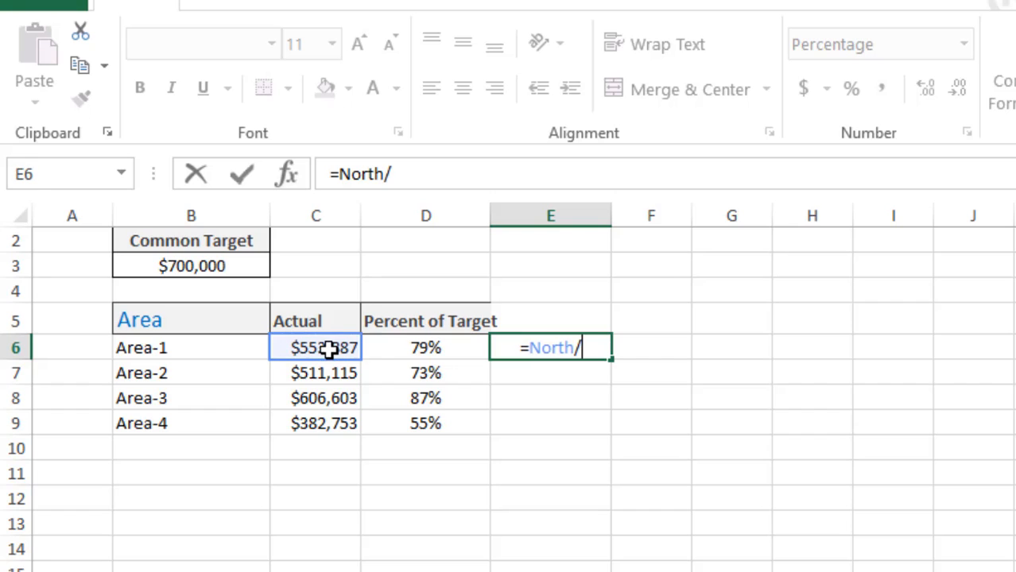
click(233, 265)
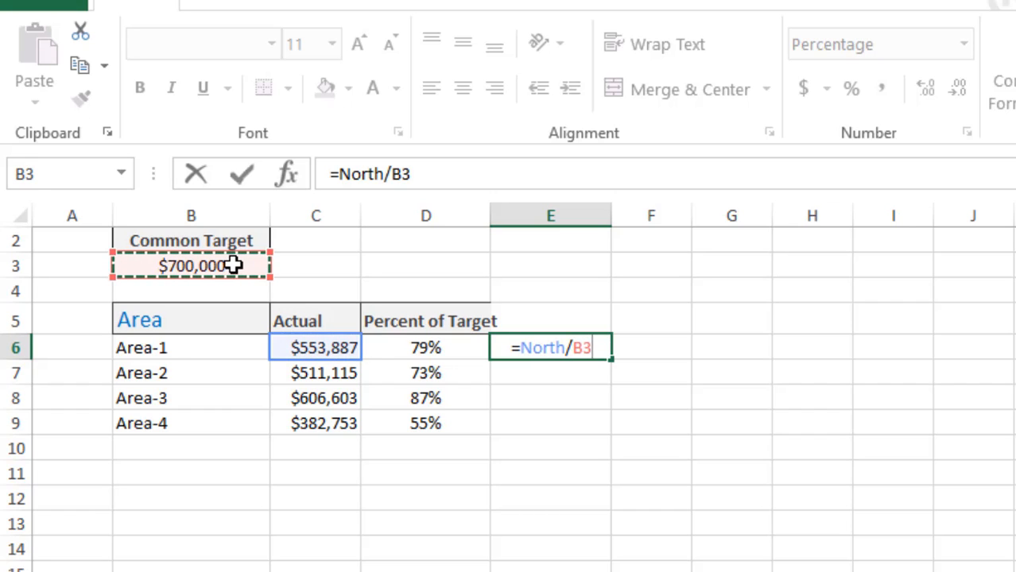
key(Return)
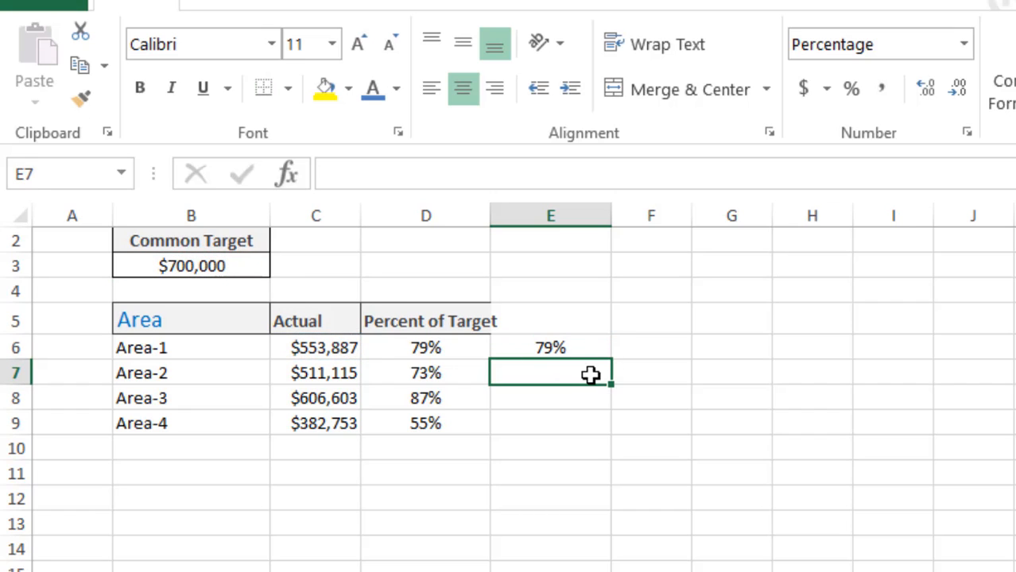
Step: Check the formula and percentage number format of the new calculation in E6
click(568, 348)
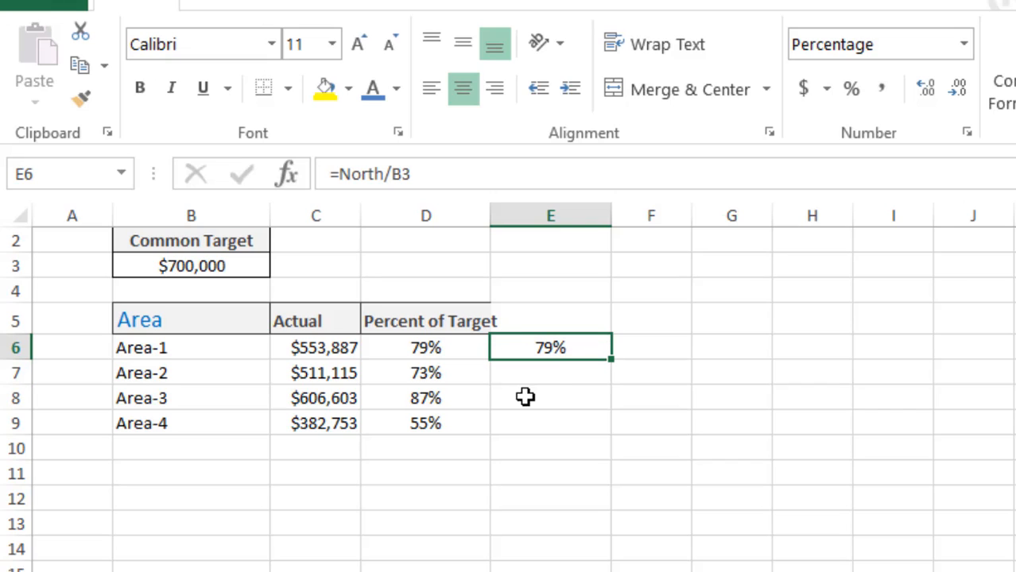
click(551, 379)
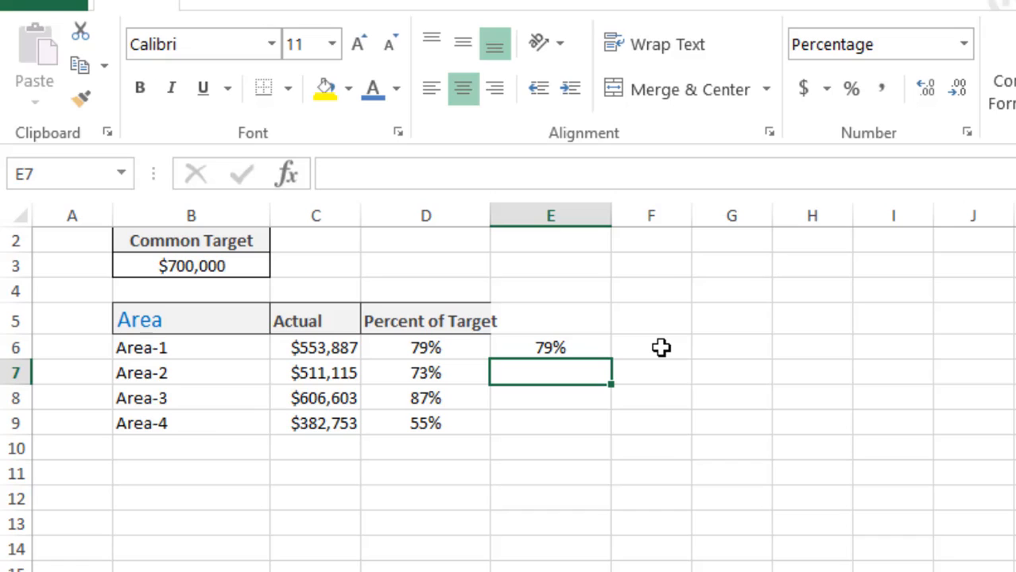
click(571, 349)
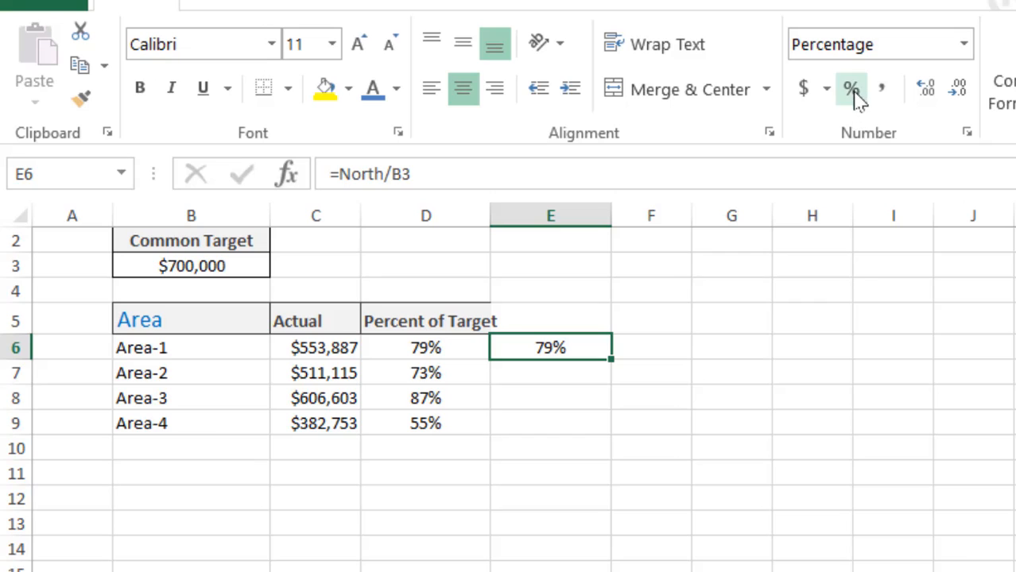
click(578, 373)
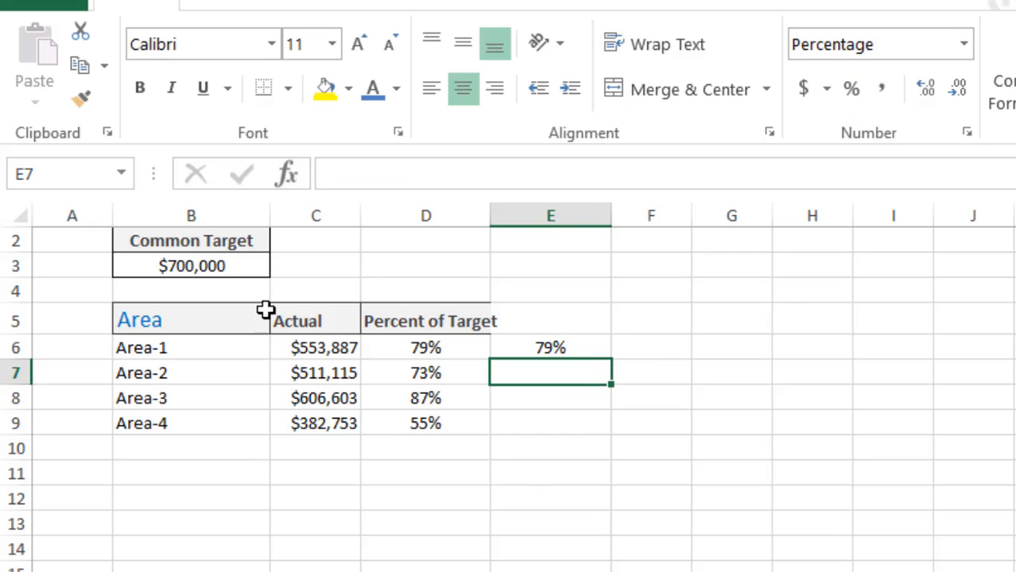
Step: Inspect how each formula in D6:D9 refers to the common target through the absolute reference $B$3
click(240, 273)
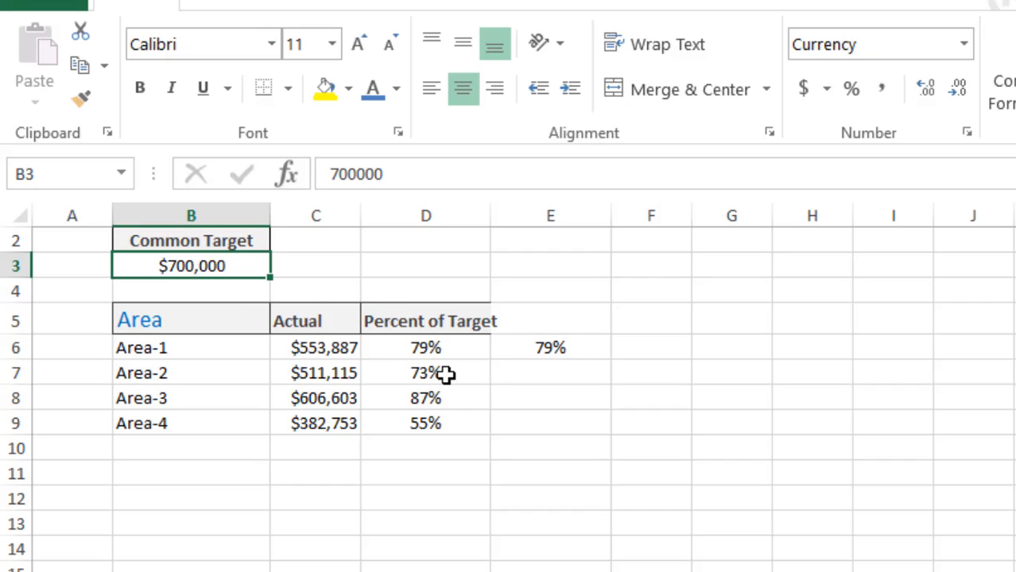
click(422, 351)
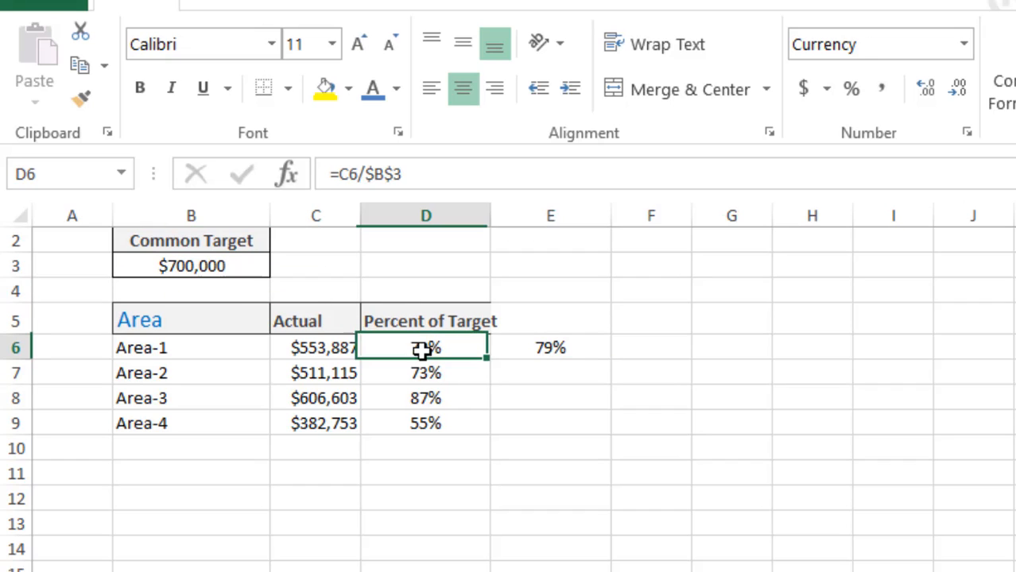
click(228, 267)
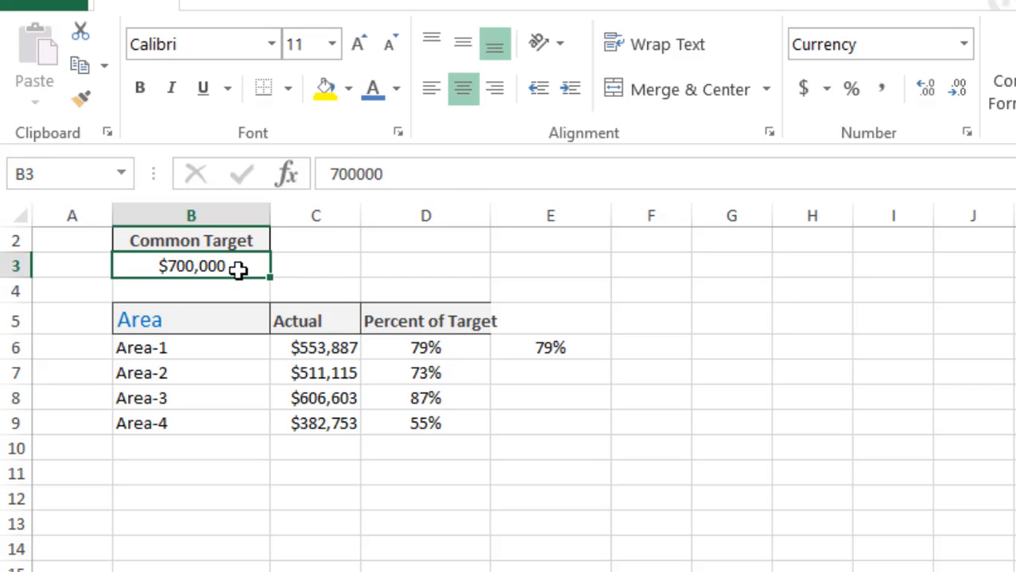
click(410, 354)
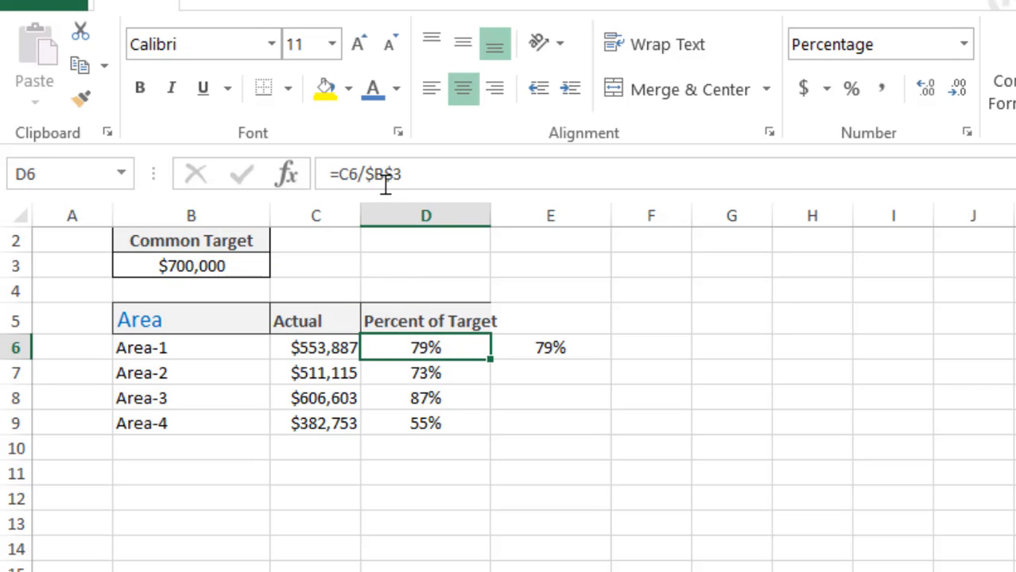
double_click(439, 340)
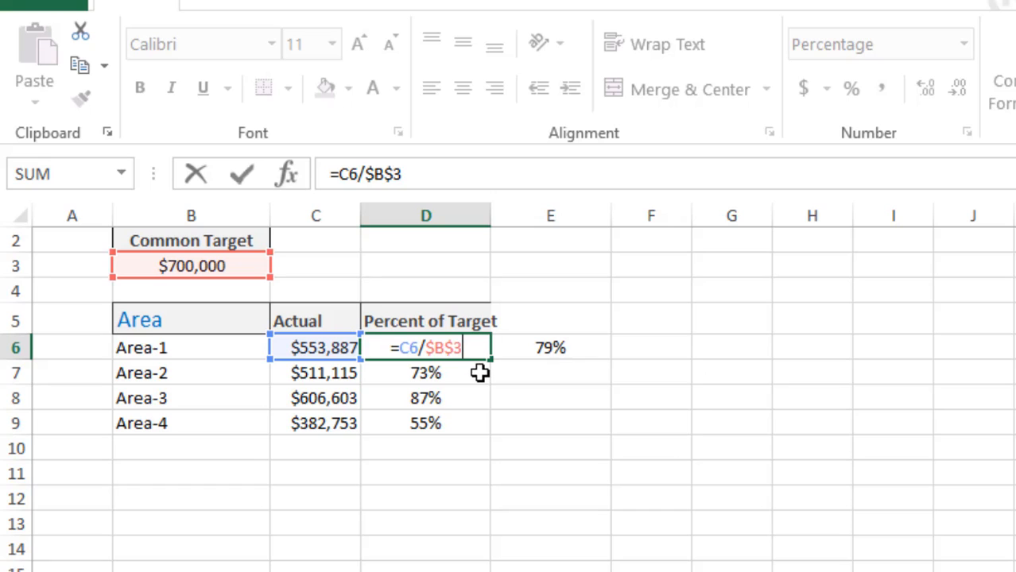
key(Return)
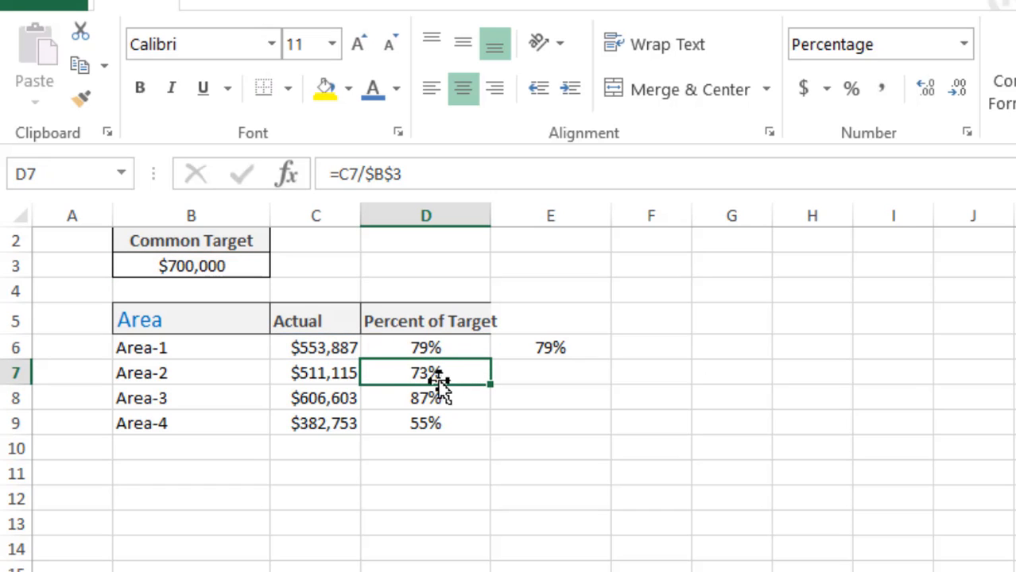
double_click(411, 375)
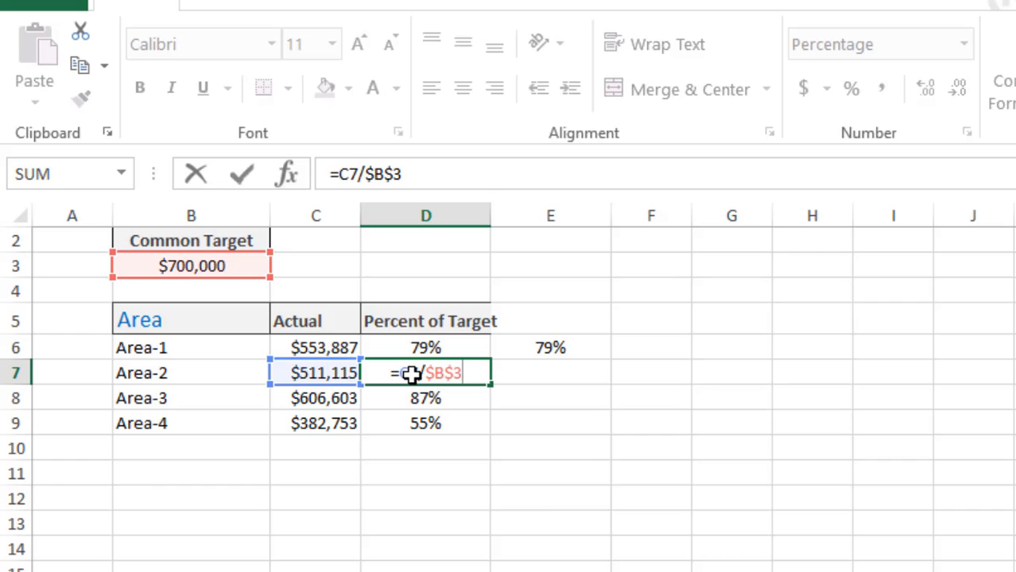
key(Return)
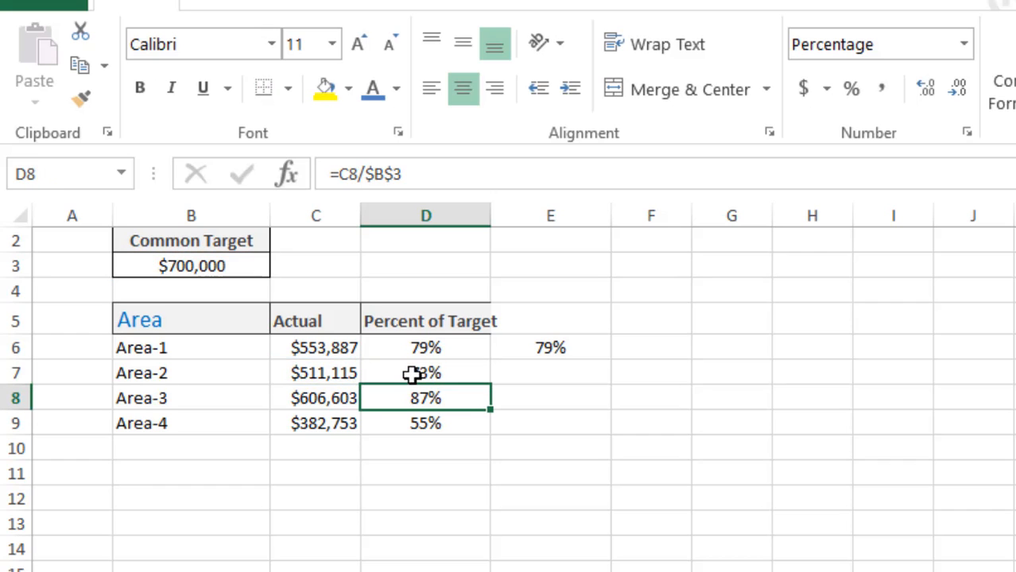
key(F2)
key(Return)
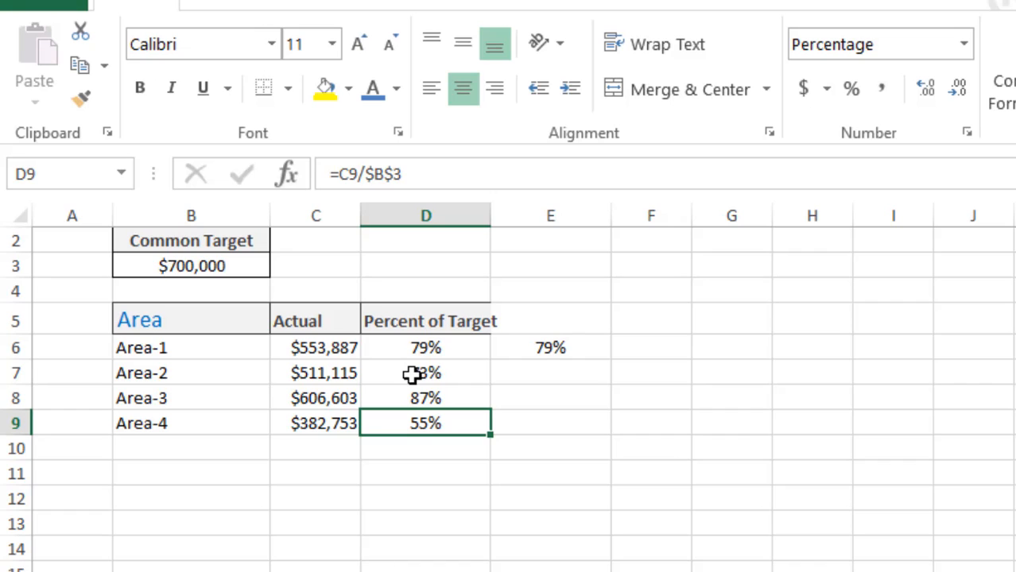
key(F2)
key(Return)
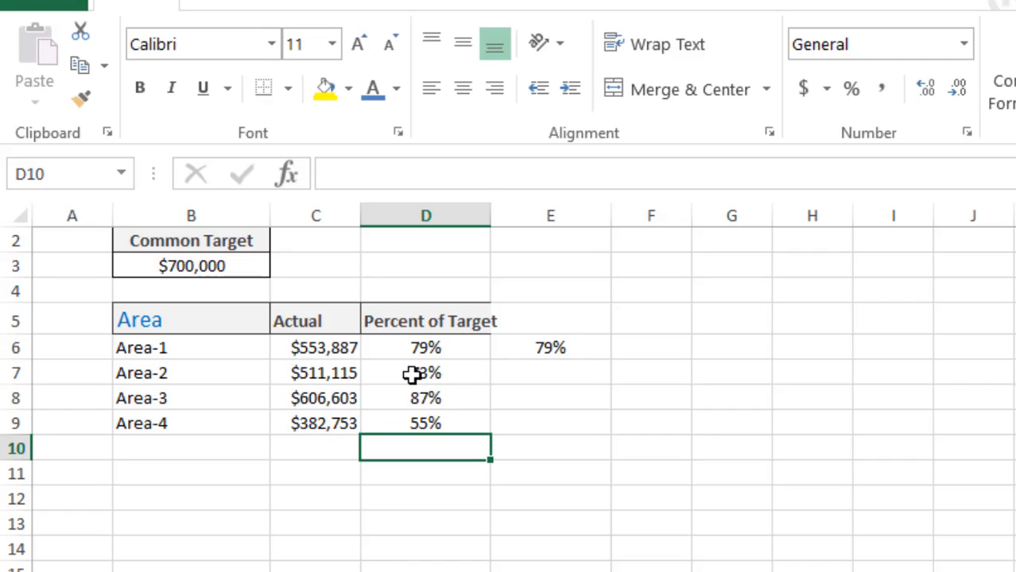
click(191, 270)
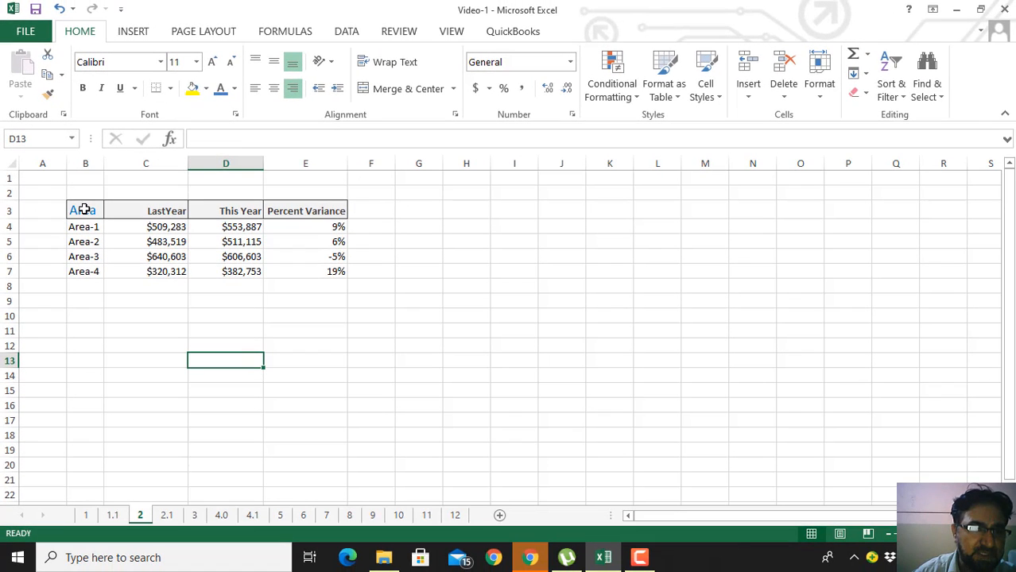
Step: Review the headers Area, LastYear, This Year and the Percent Variance formula for Area-1 in E4
click(84, 209)
key(ctrl+shift+period)
key(ctrl+shift+period)
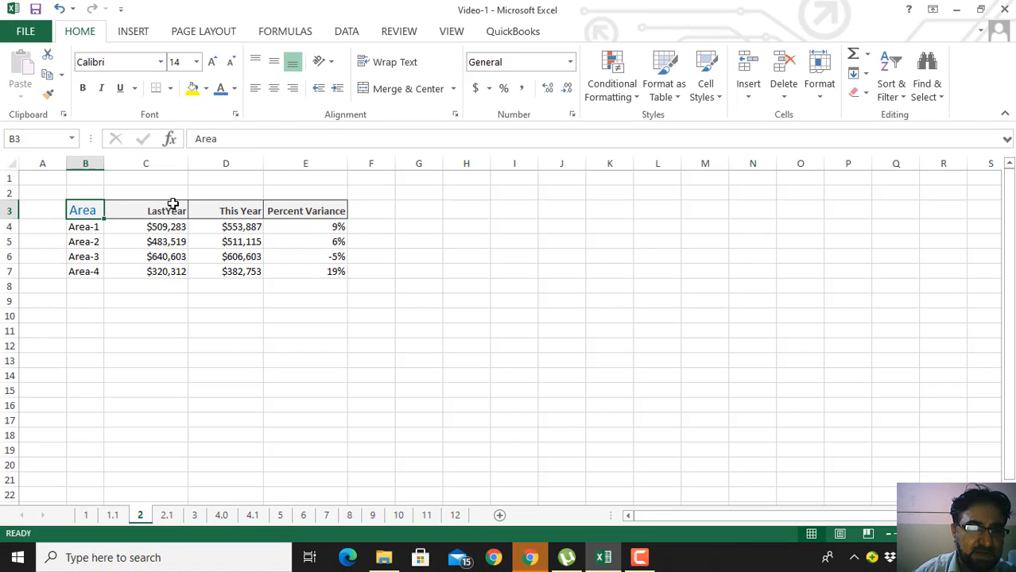
click(173, 209)
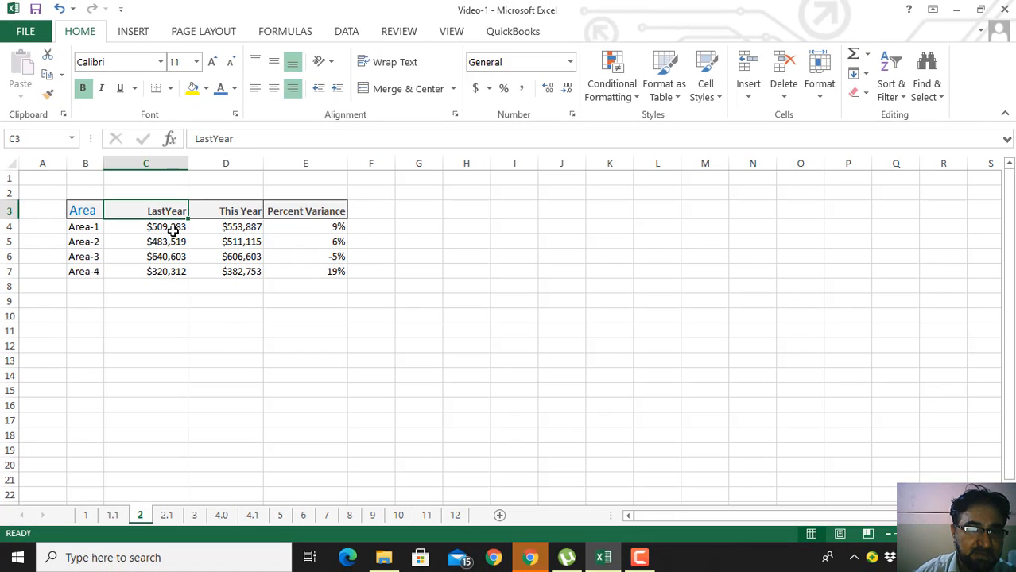
click(234, 211)
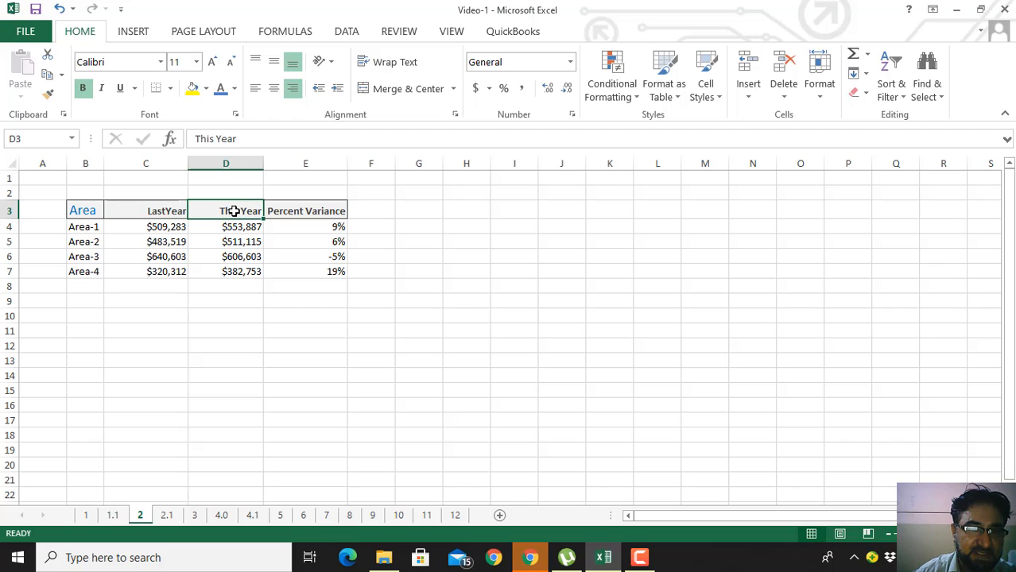
click(335, 228)
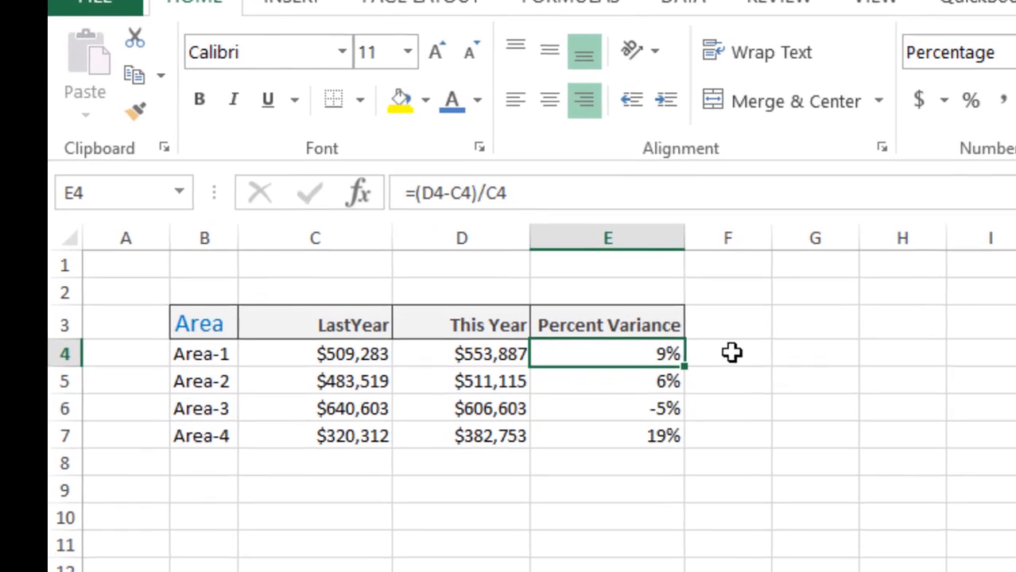
click(783, 359)
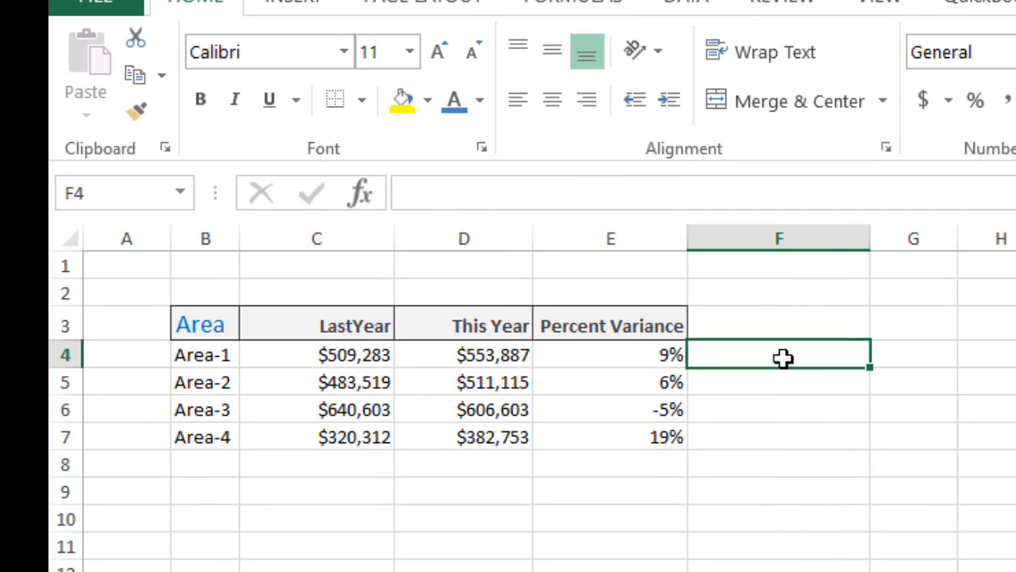
click(667, 359)
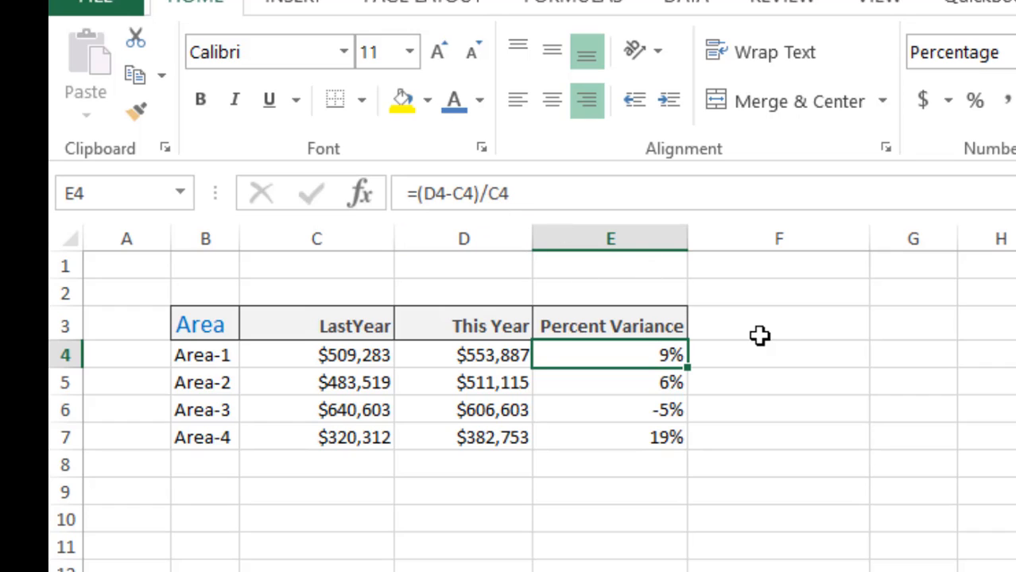
Step: Enter =D4-C4 in F4 to calculate Area-1's sales difference between this year and last year
click(774, 360)
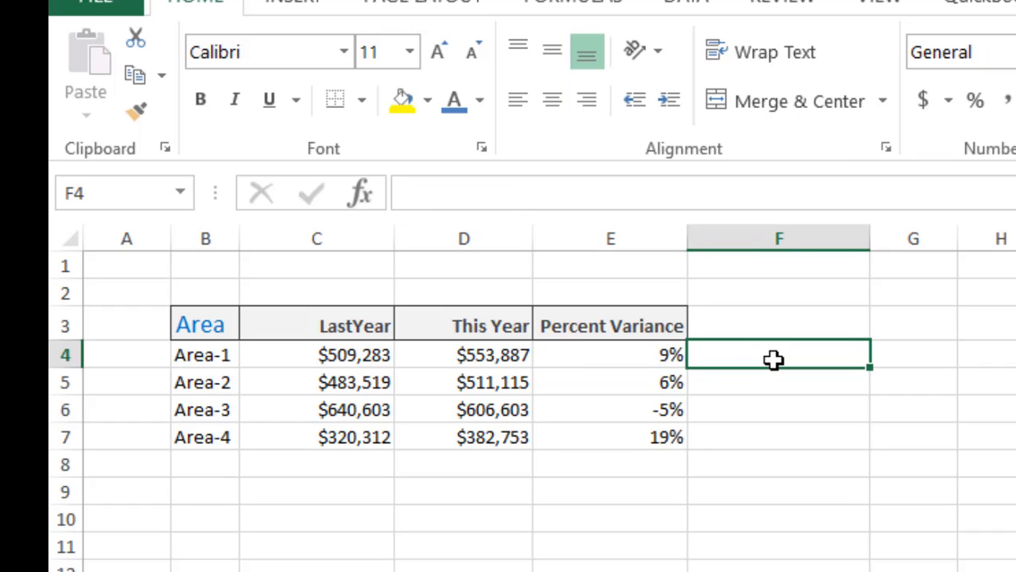
text(=)
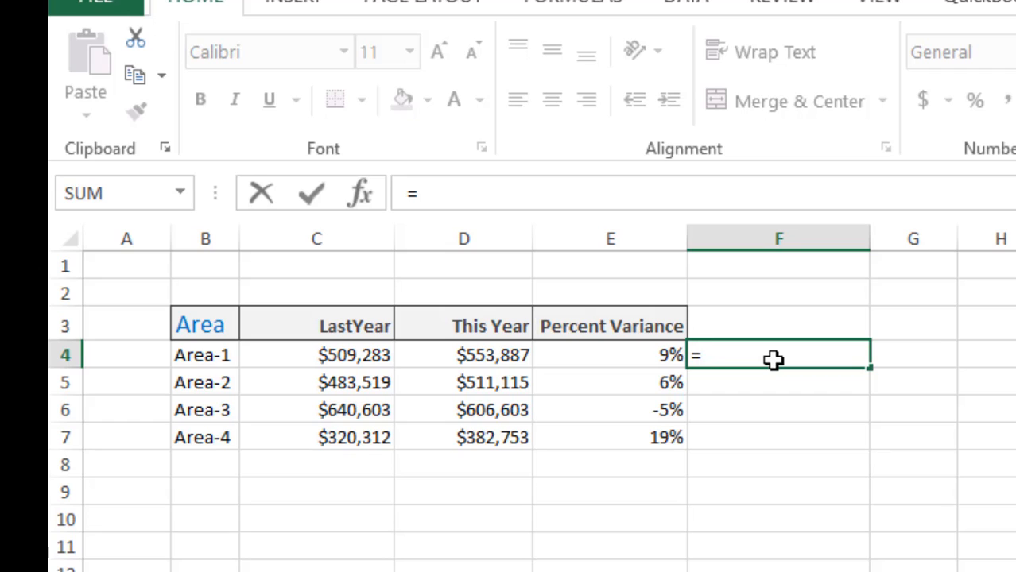
click(523, 356)
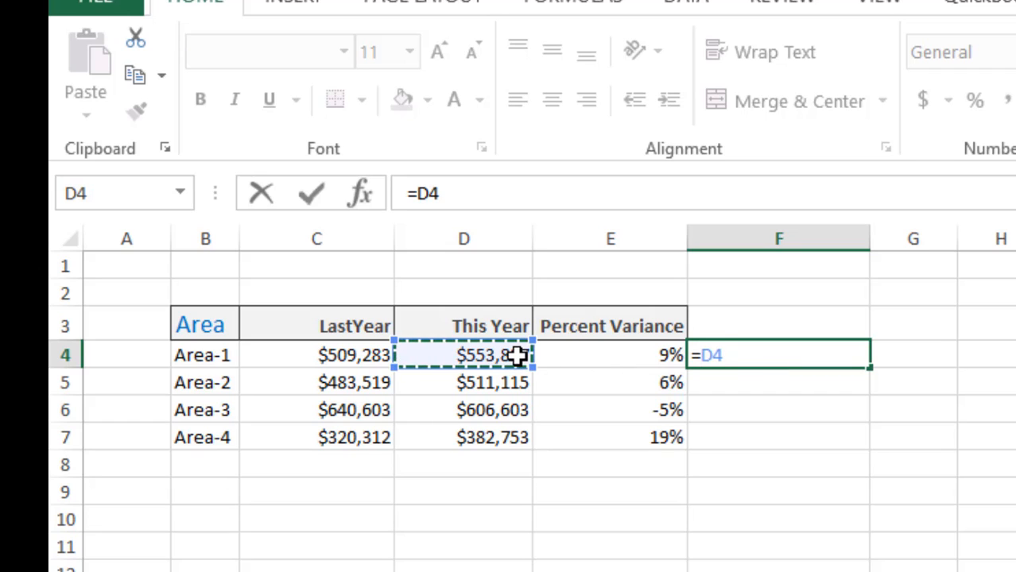
text(-)
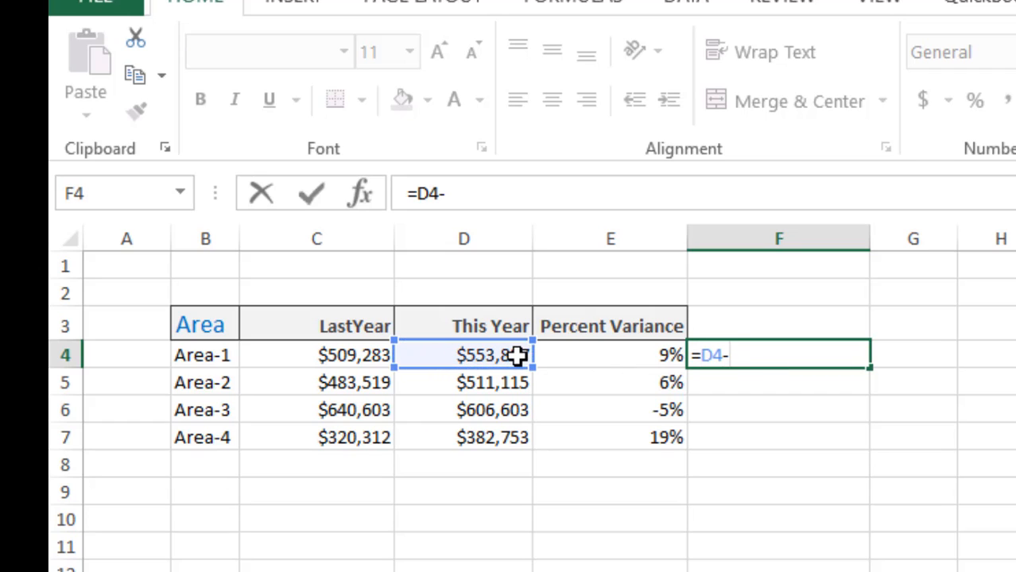
click(372, 358)
key(Return)
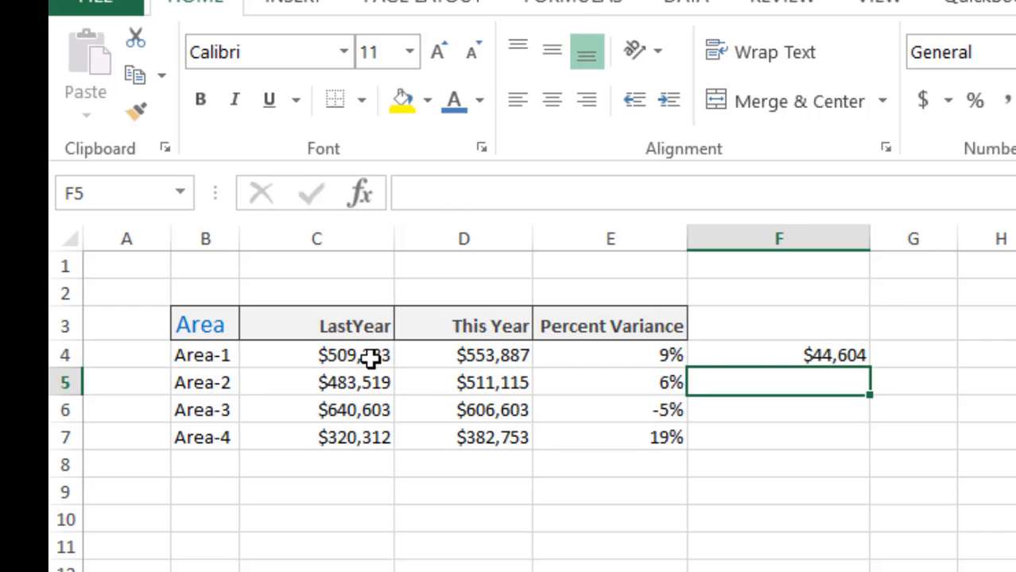
click(768, 353)
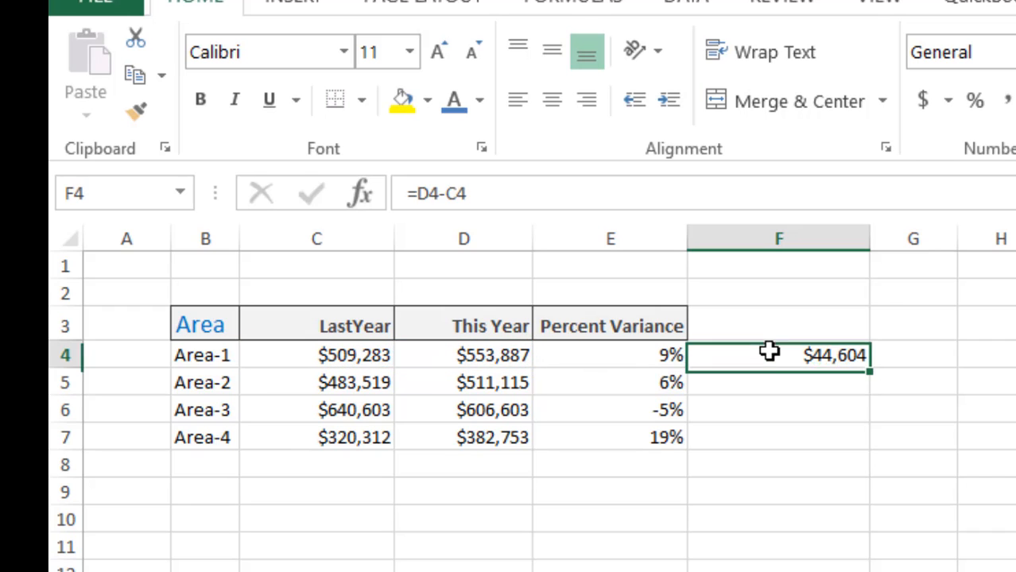
Step: Enter =F4/C4 in G4 to divide the difference by last year's sales, and format the cell as a percentage
click(913, 356)
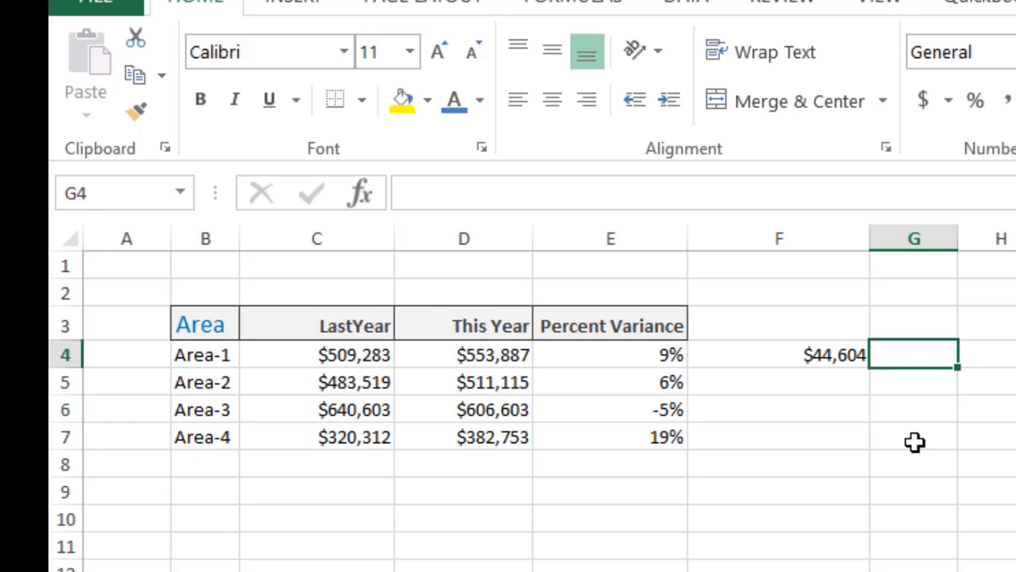
click(526, 364)
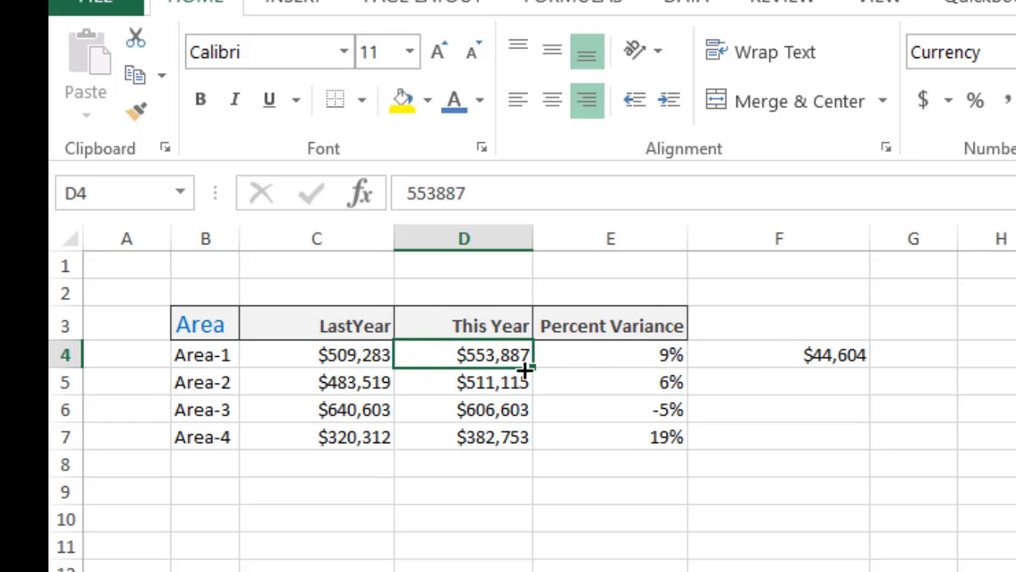
click(593, 356)
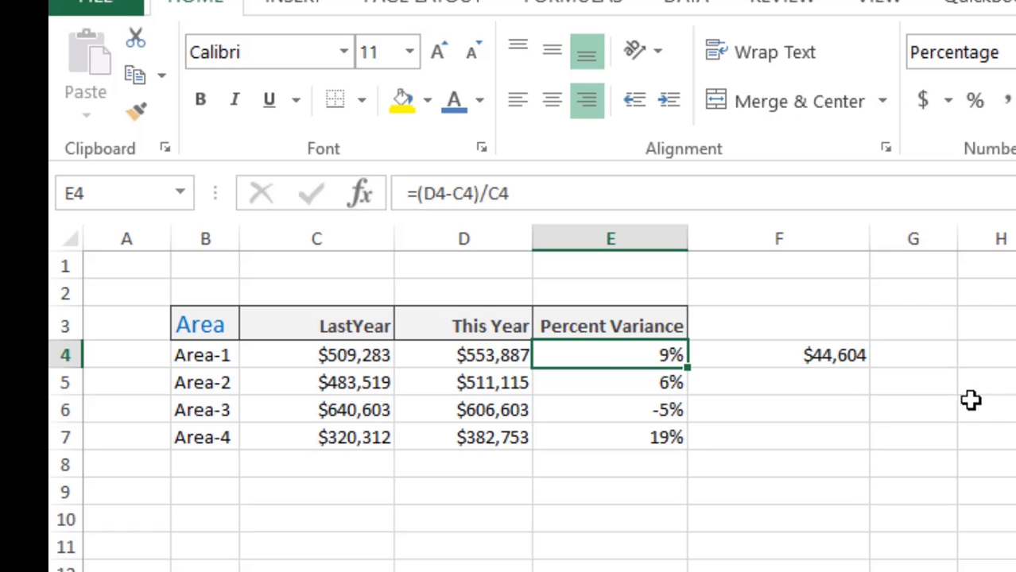
click(925, 356)
text(=)
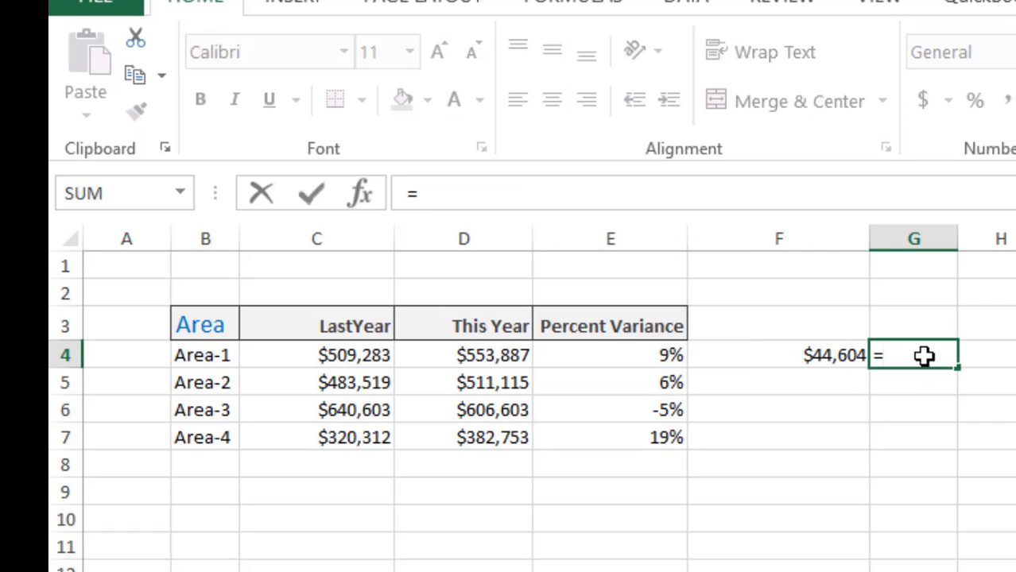
key(Left)
text(/)
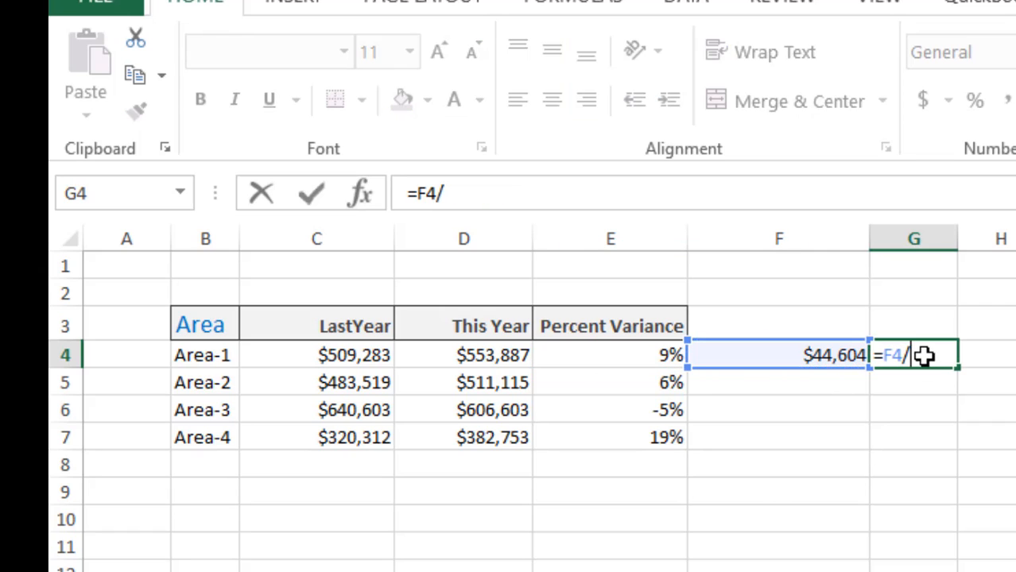
click(375, 355)
key(Return)
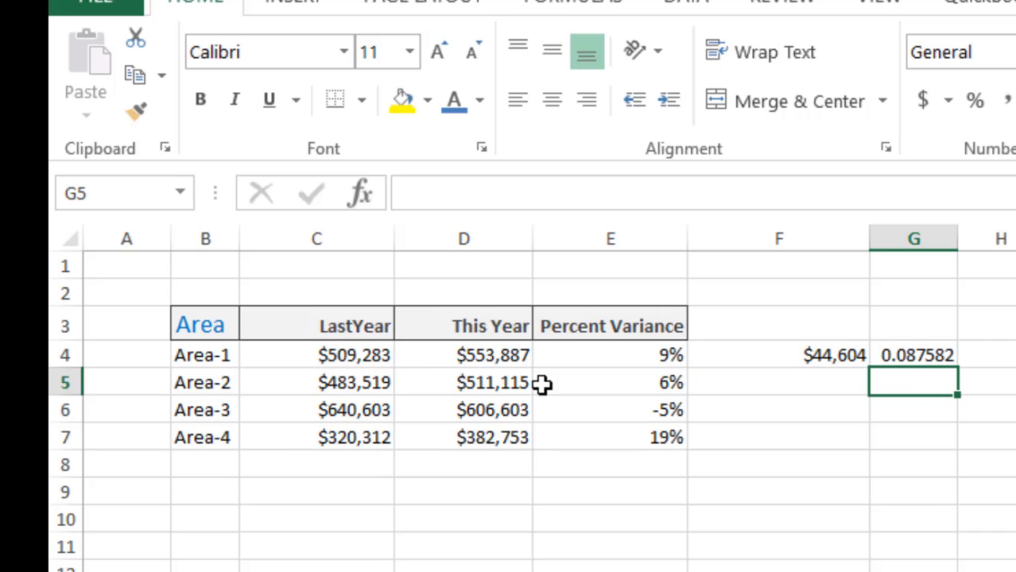
click(911, 353)
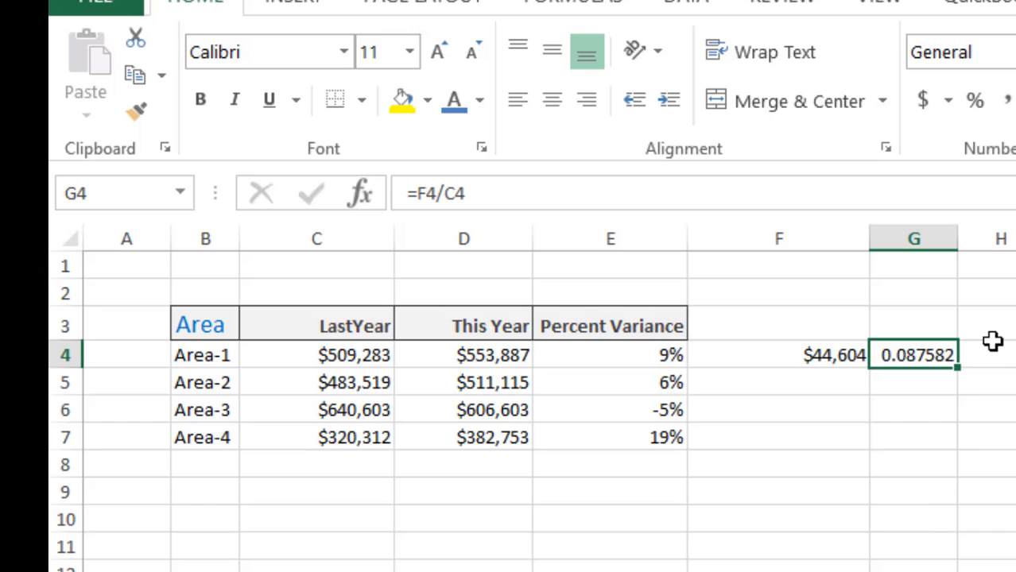
click(977, 102)
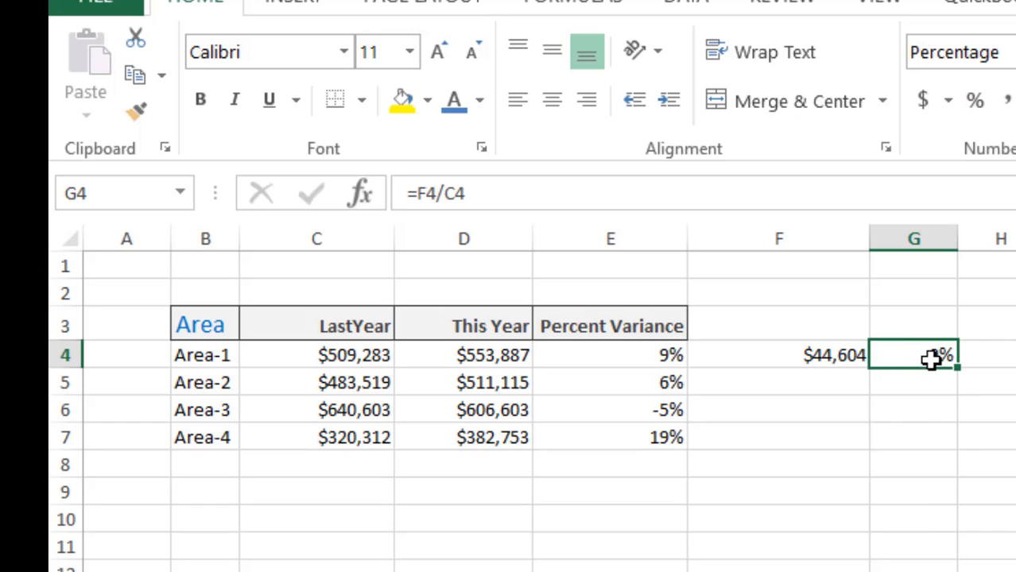
Step: Compare the two-stage calculation in F4 and G4 with the single Percent Variance formula in E4
click(845, 360)
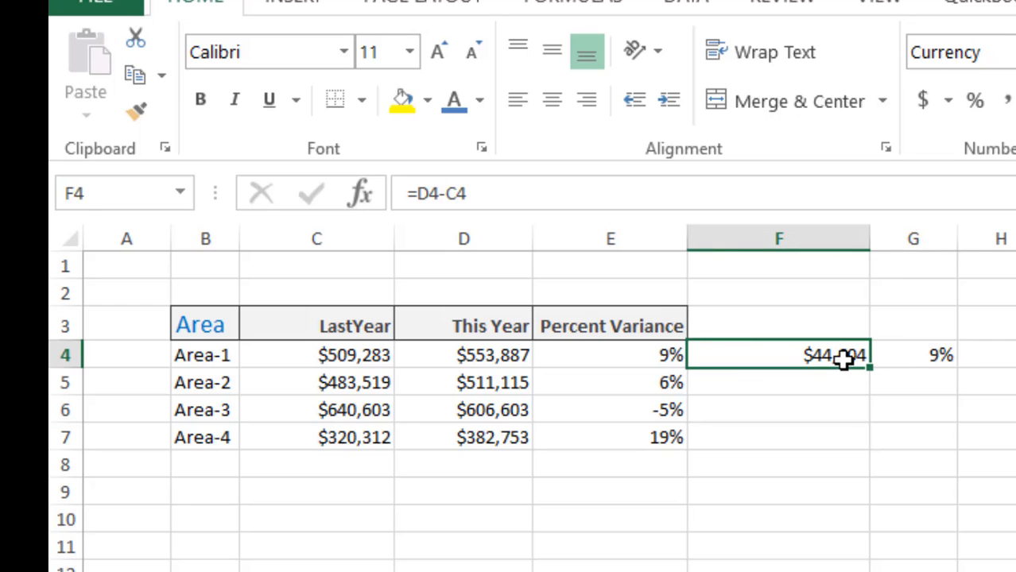
click(644, 351)
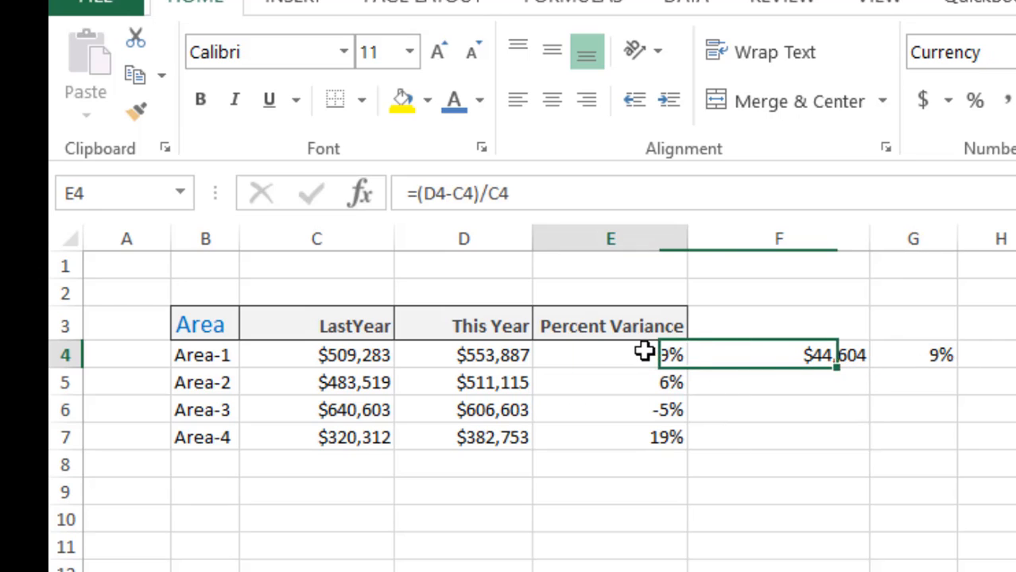
click(792, 355)
click(671, 351)
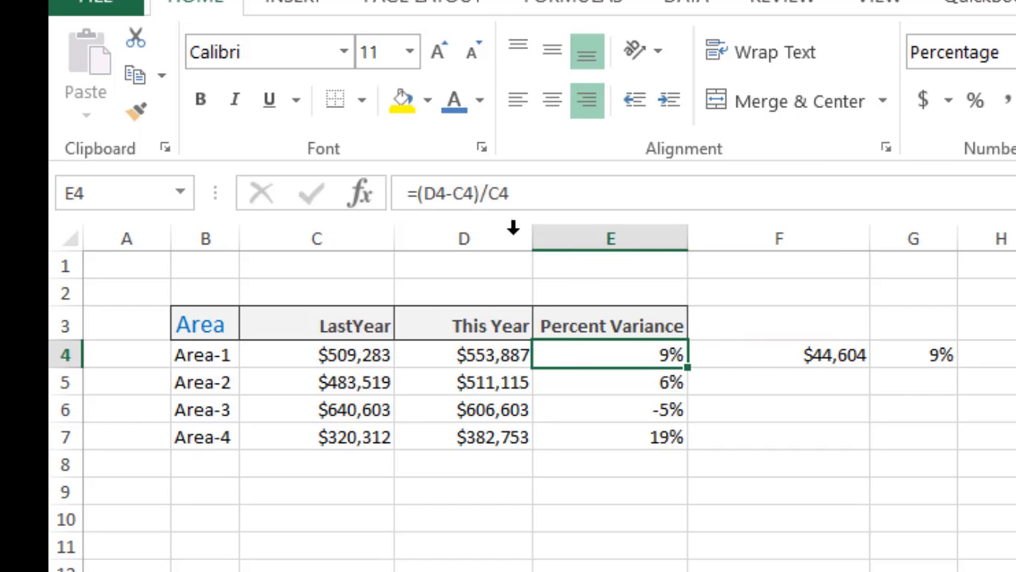
click(810, 372)
click(825, 352)
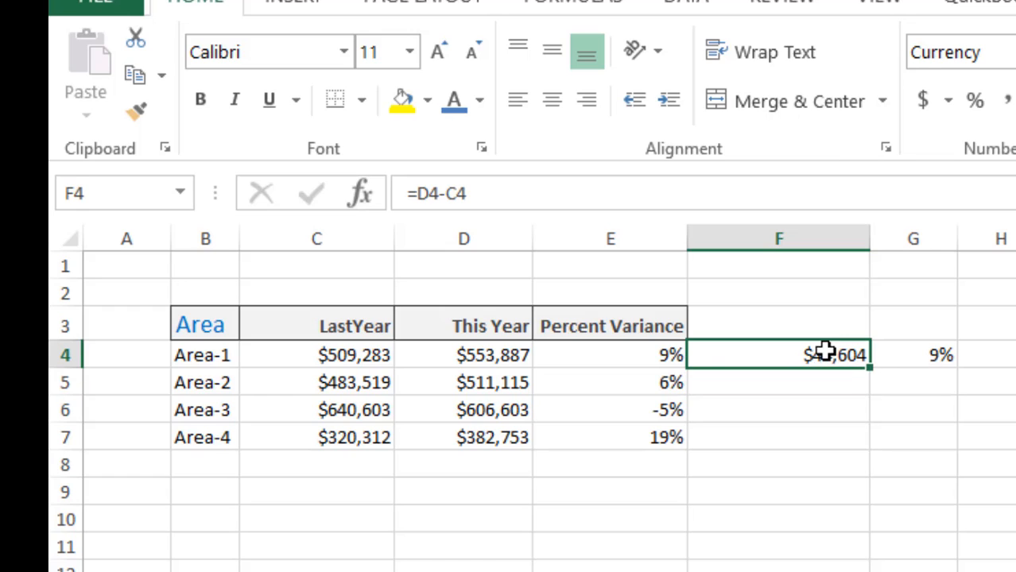
click(938, 356)
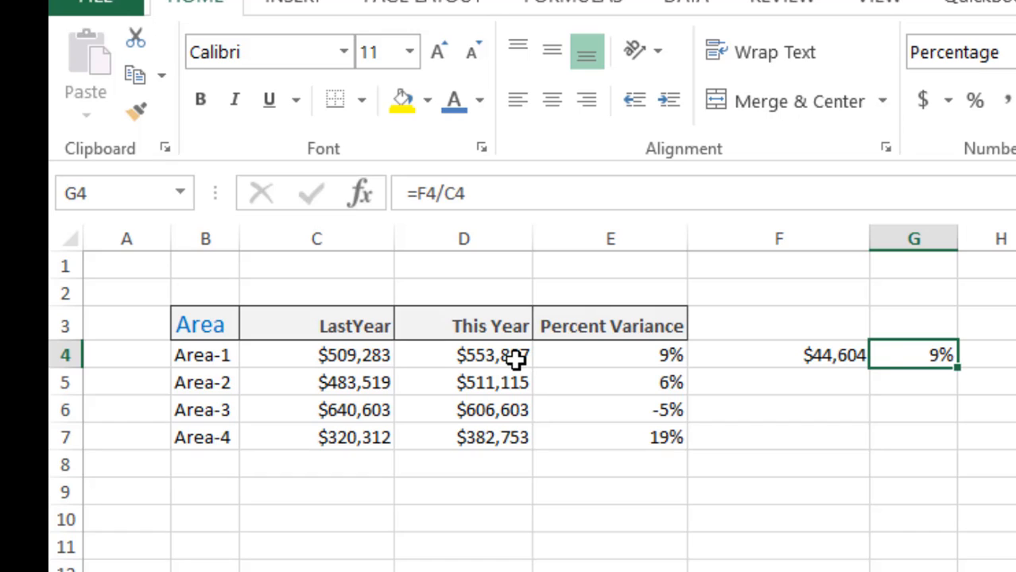
click(662, 358)
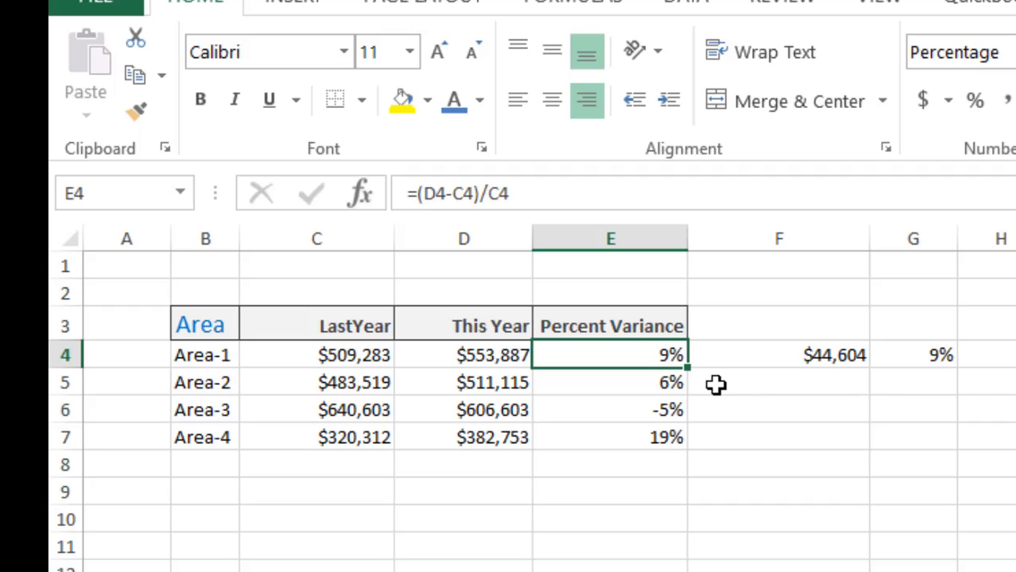
Step: Inspect the Percent Variance formulas for the remaining areas in E5:E7 against the one in E4
click(678, 384)
click(678, 406)
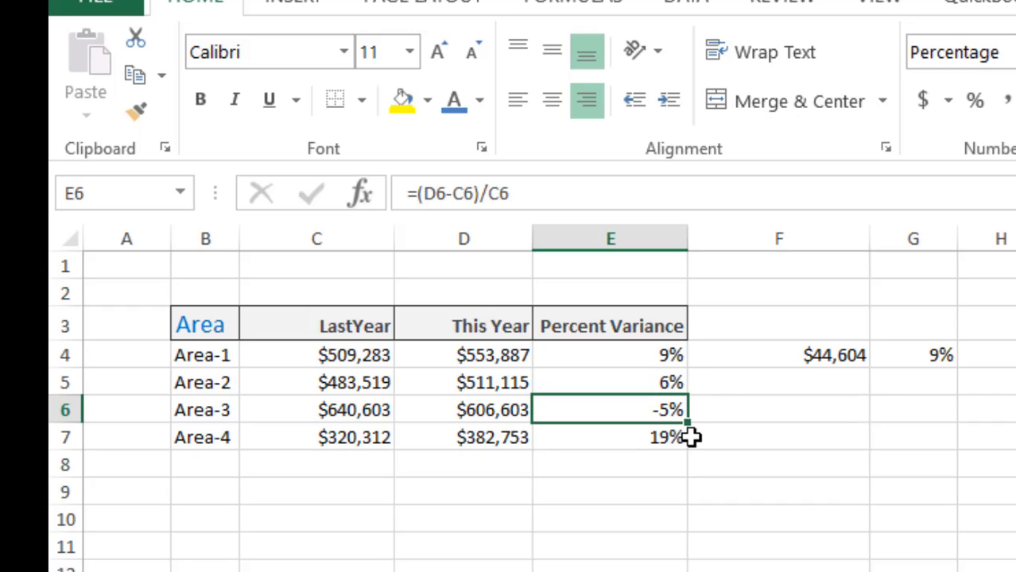
click(666, 437)
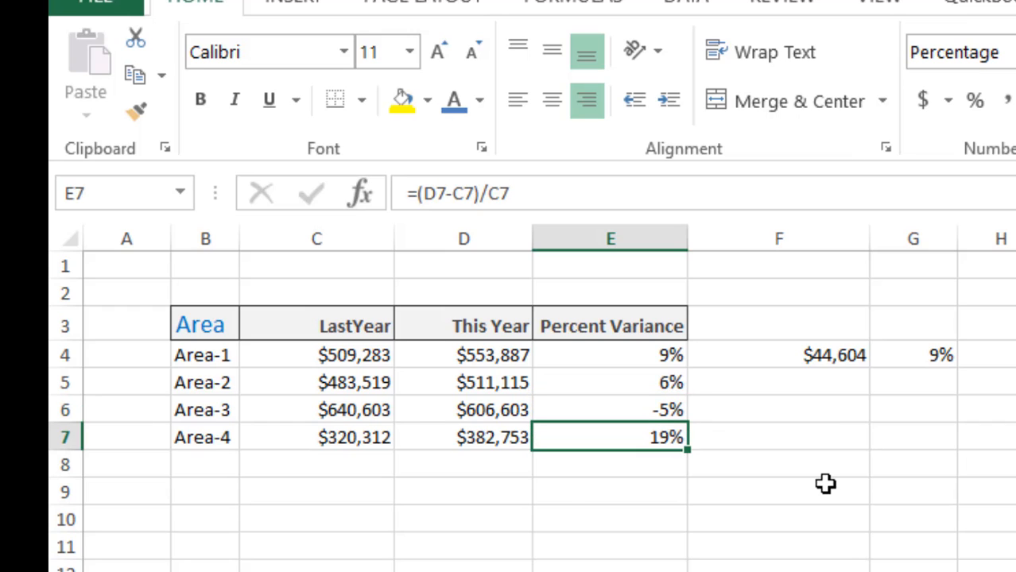
click(624, 317)
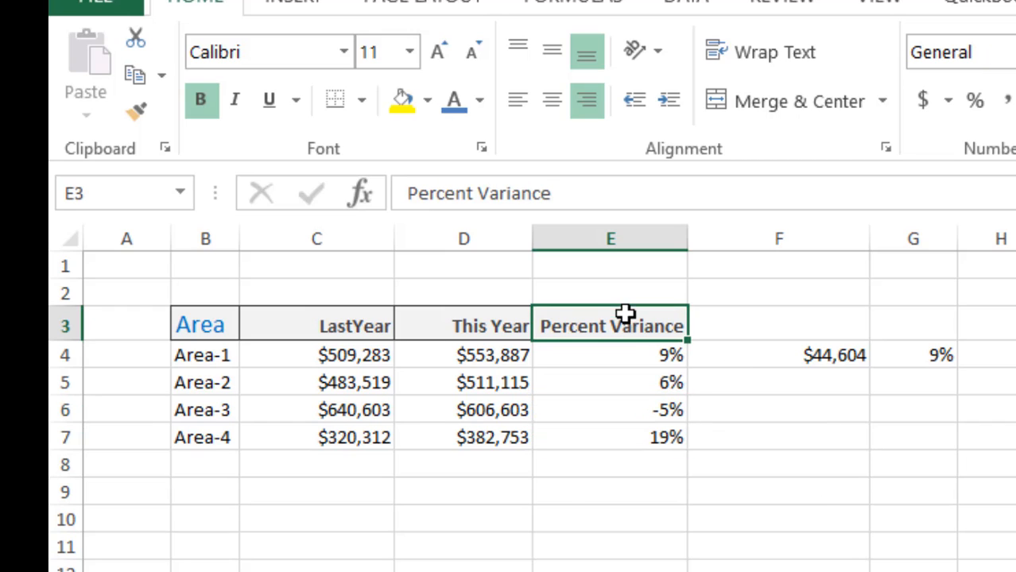
click(665, 360)
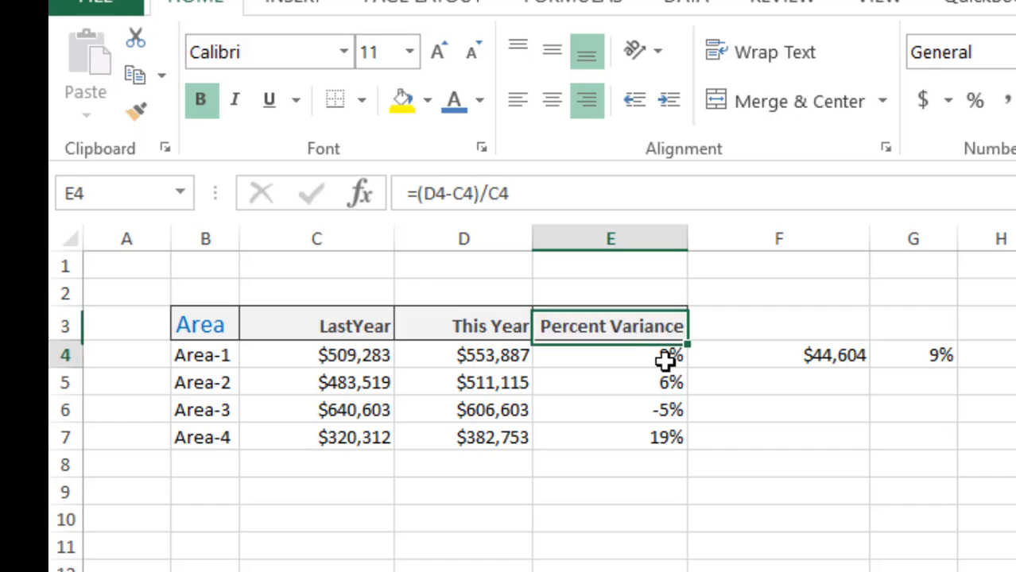
click(763, 415)
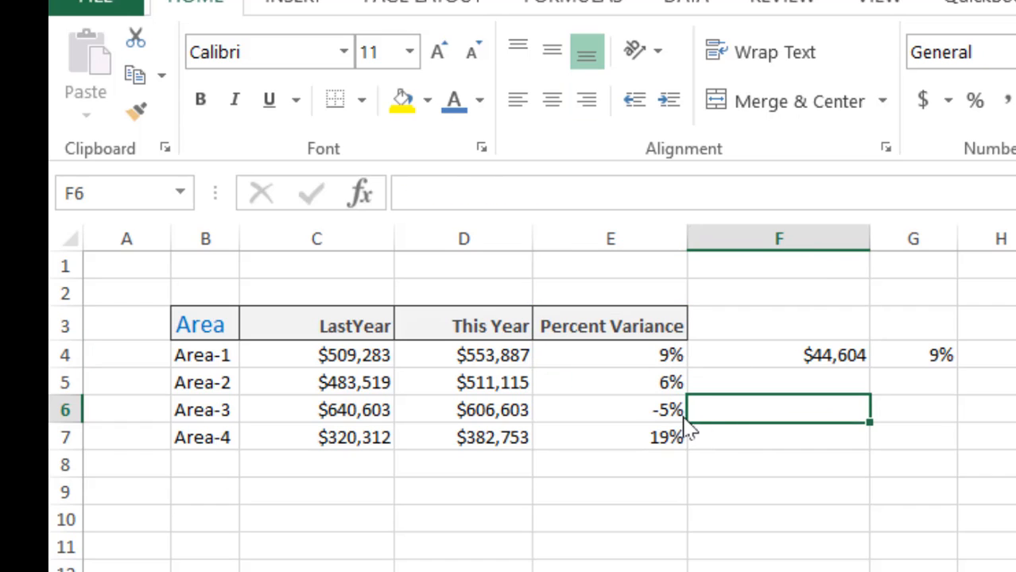
click(656, 358)
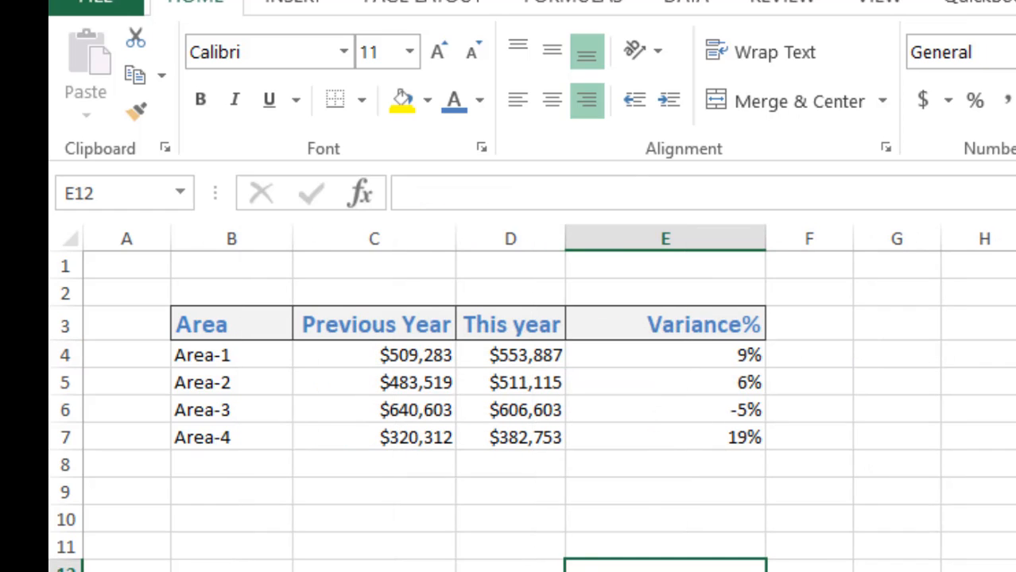
Step: Examine the alternative Variance% formula in E4 and the Previous Year and This year cells C4 and D4 it uses
click(644, 490)
click(752, 361)
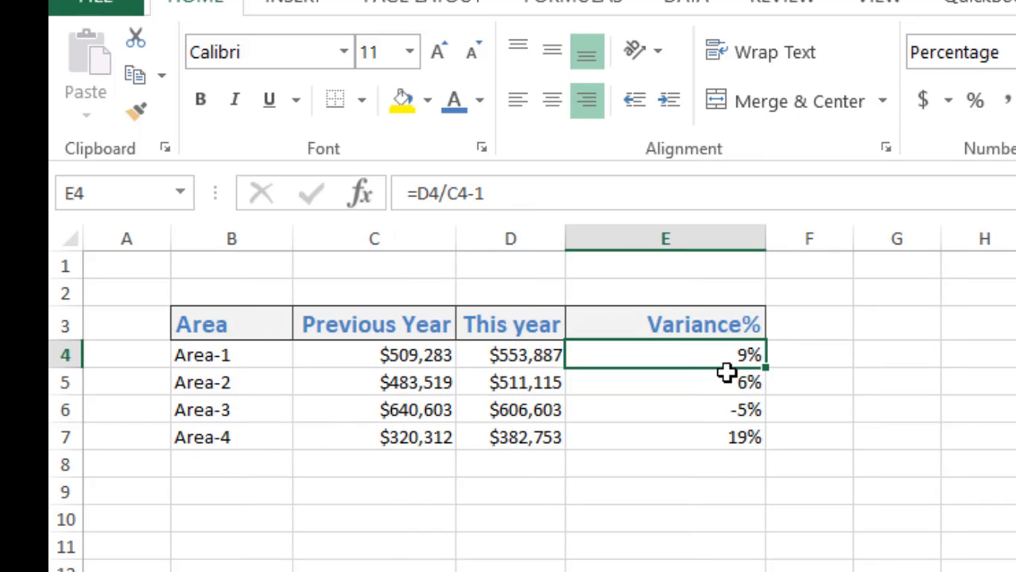
click(445, 360)
click(510, 357)
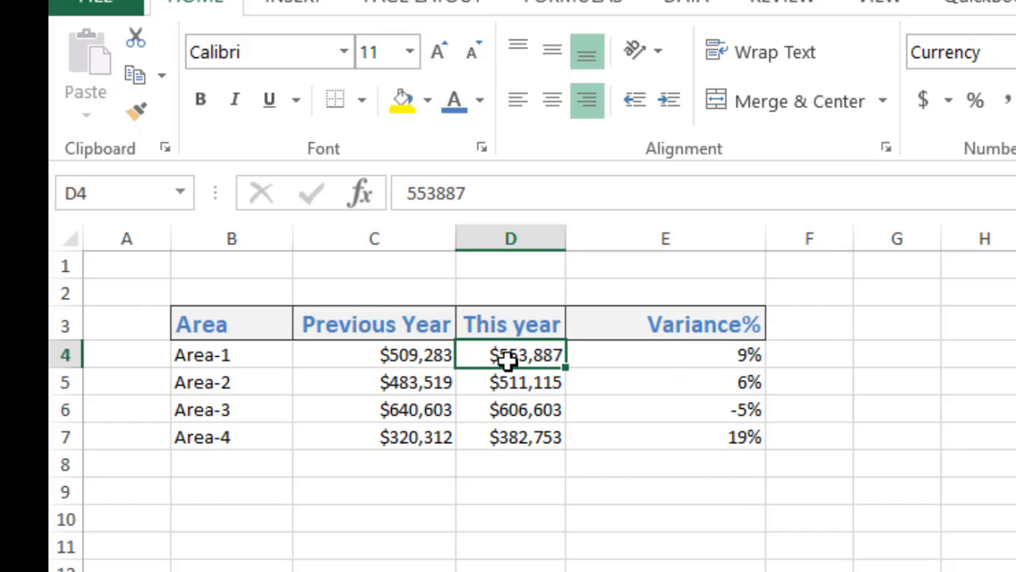
click(422, 354)
click(730, 353)
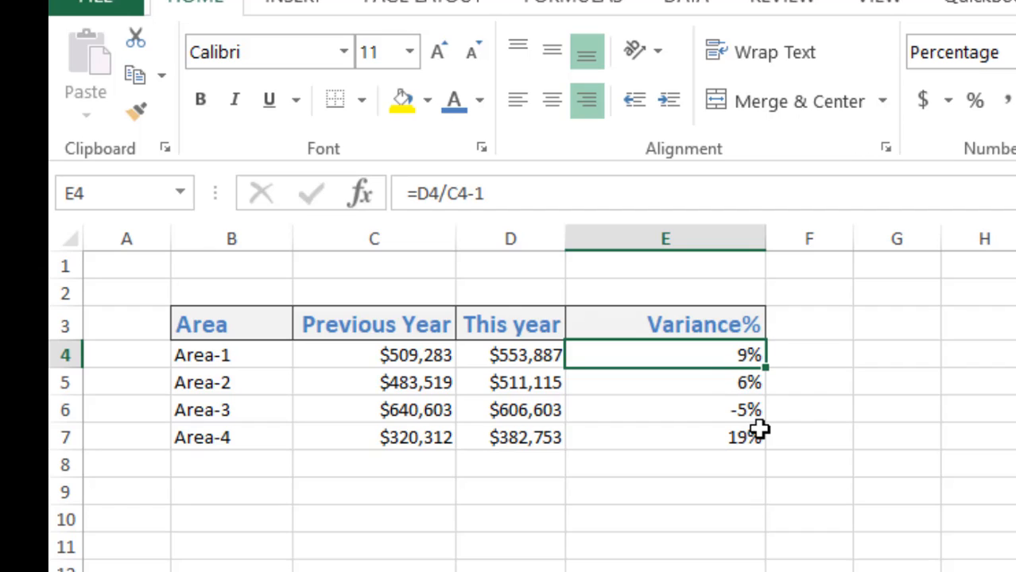
Step: Inspect the Variance% formulas for the remaining areas in E5:E7
click(750, 386)
click(750, 404)
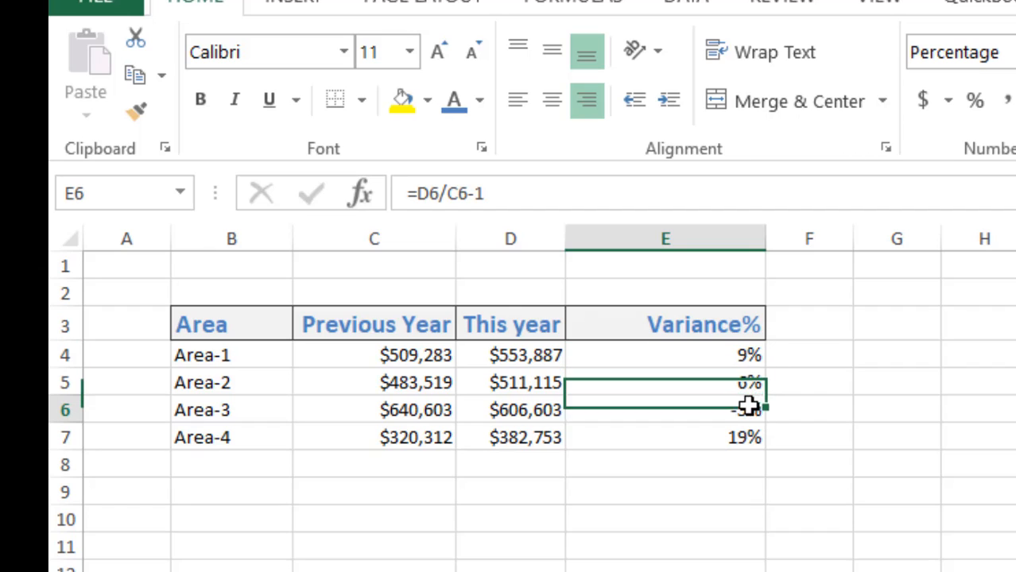
click(745, 436)
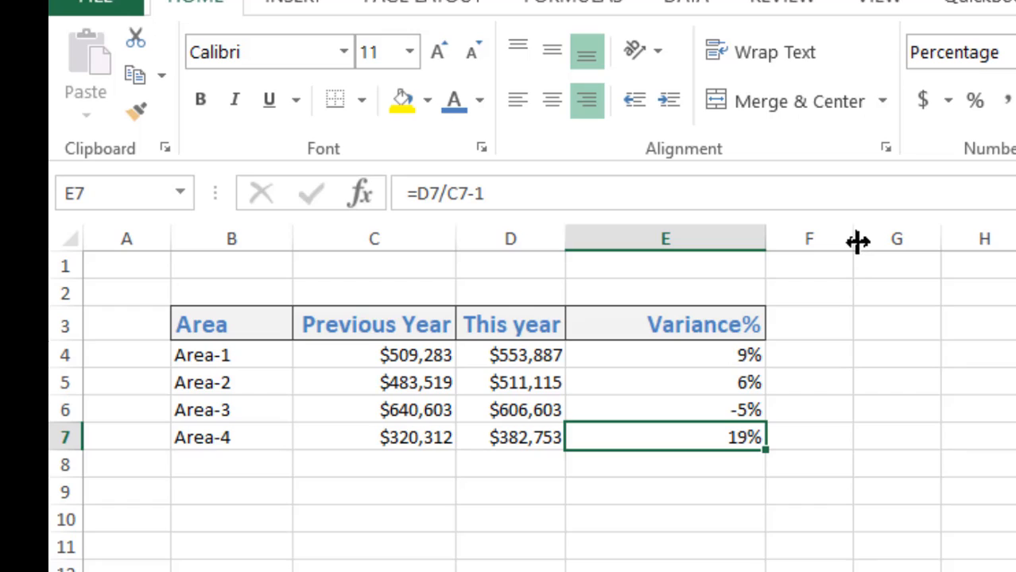
Step: Widen column F and enter =D4/C4 in F4 to divide this year's sales by the previous year's for Area-1
drag(856, 241, 954, 252)
click(864, 362)
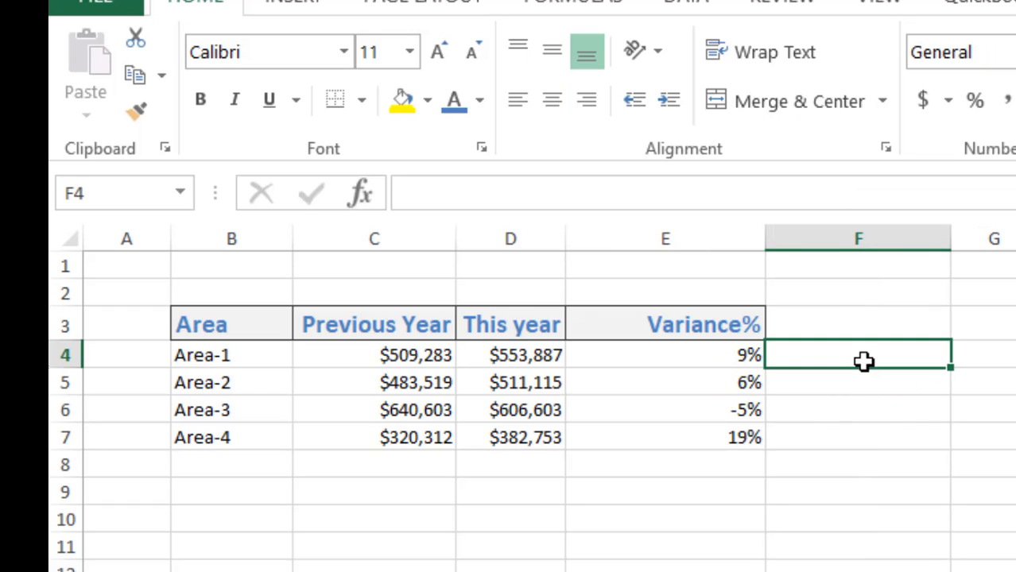
click(730, 358)
click(909, 346)
text(=)
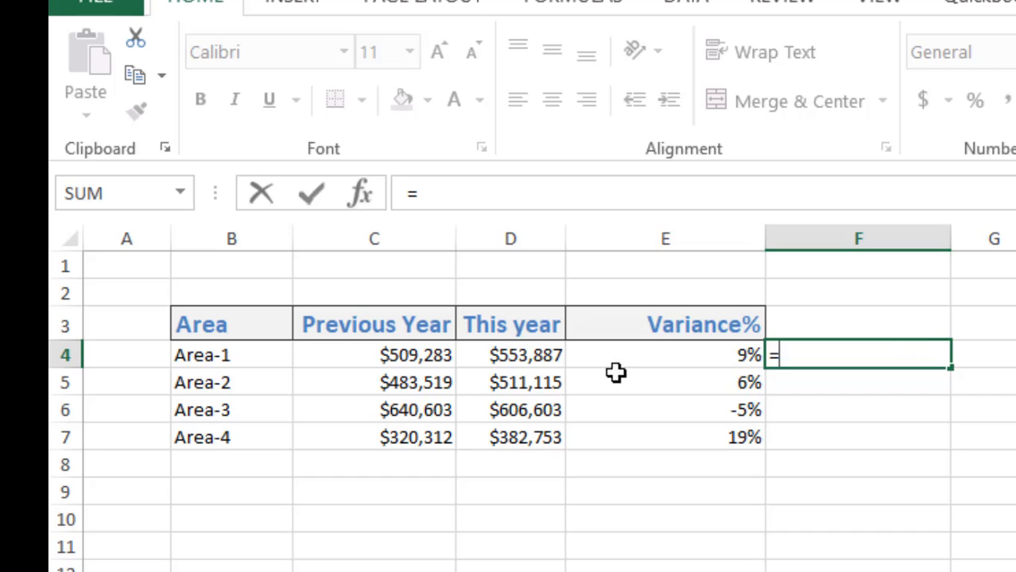
click(517, 356)
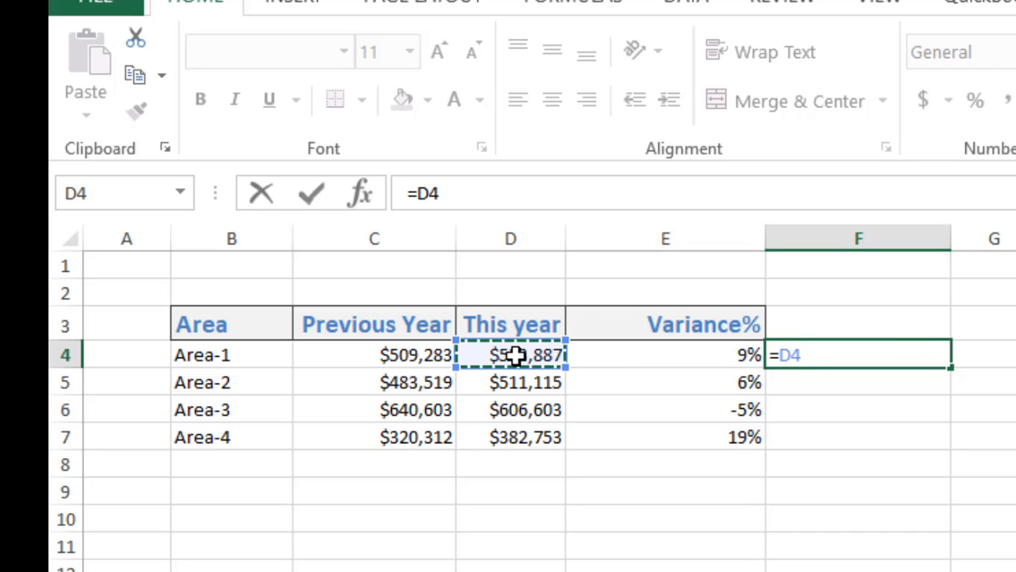
text(/)
click(452, 356)
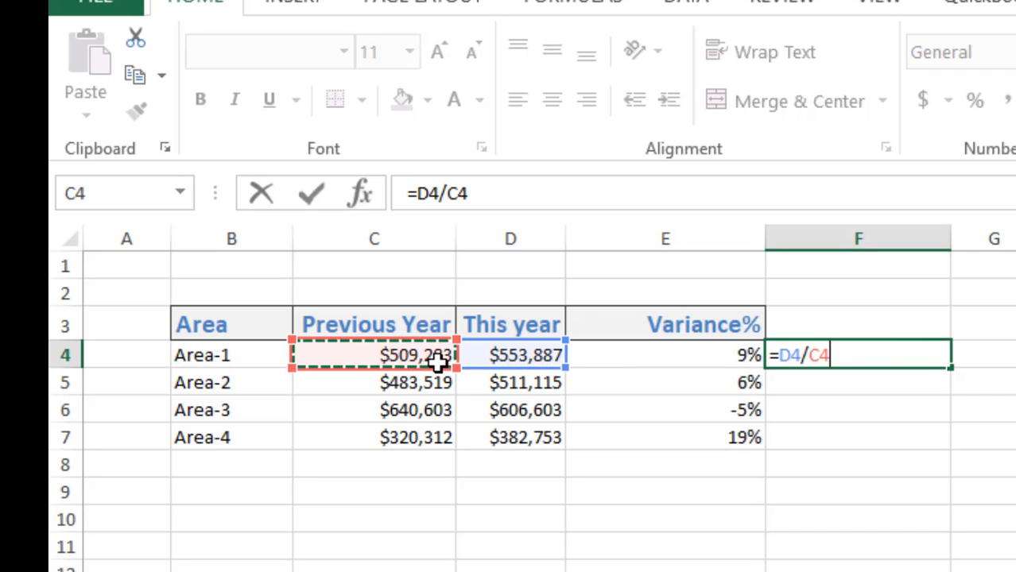
key(Return)
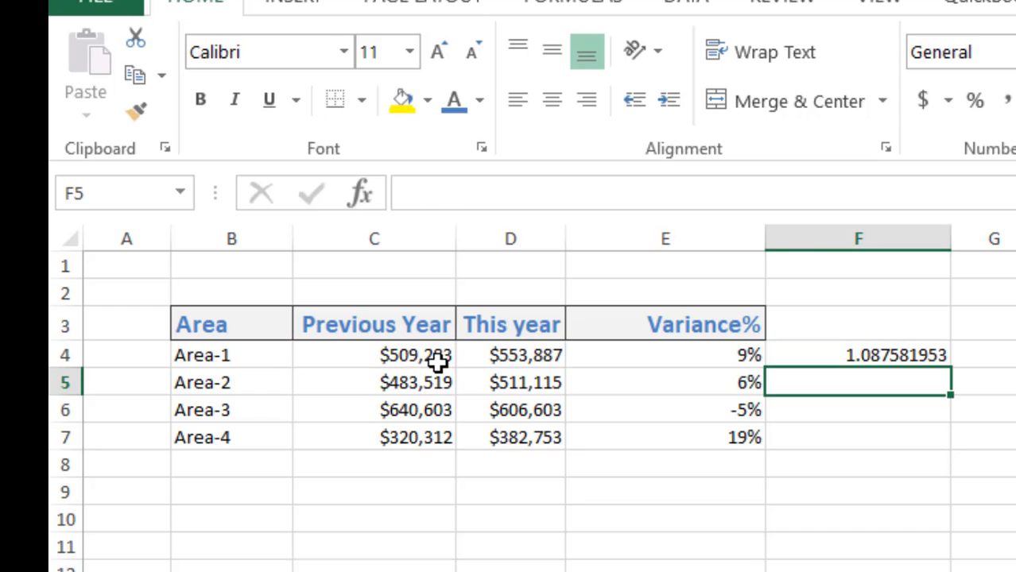
Step: Enter -1 in G4, beside the division result in F4
click(901, 355)
click(1010, 355)
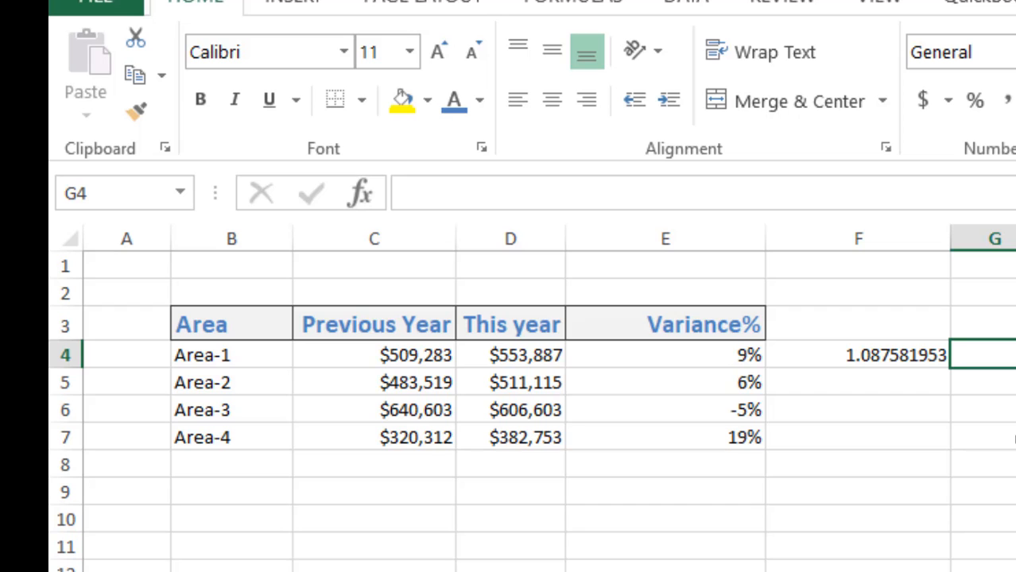
text(-1)
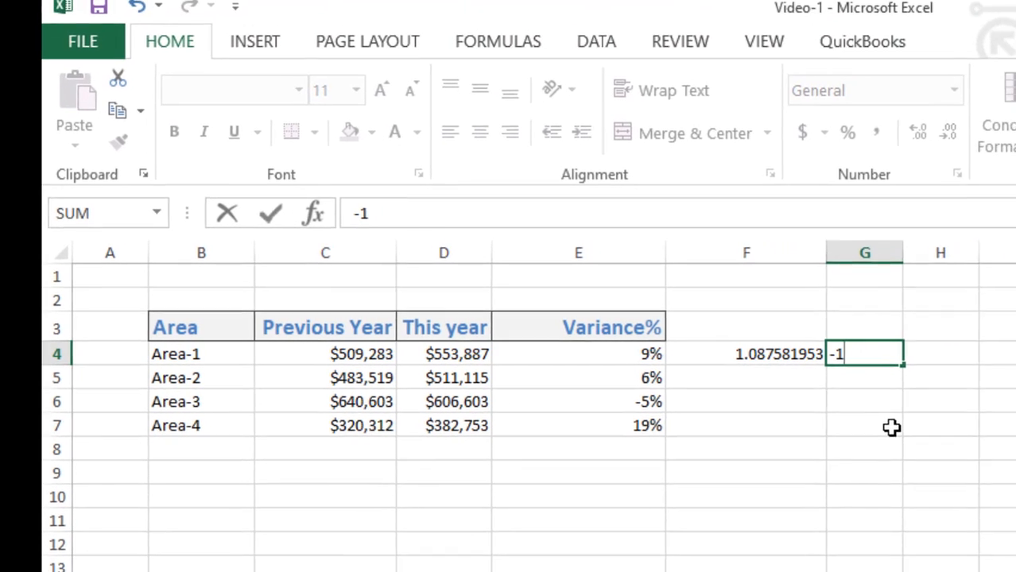
key(Tab)
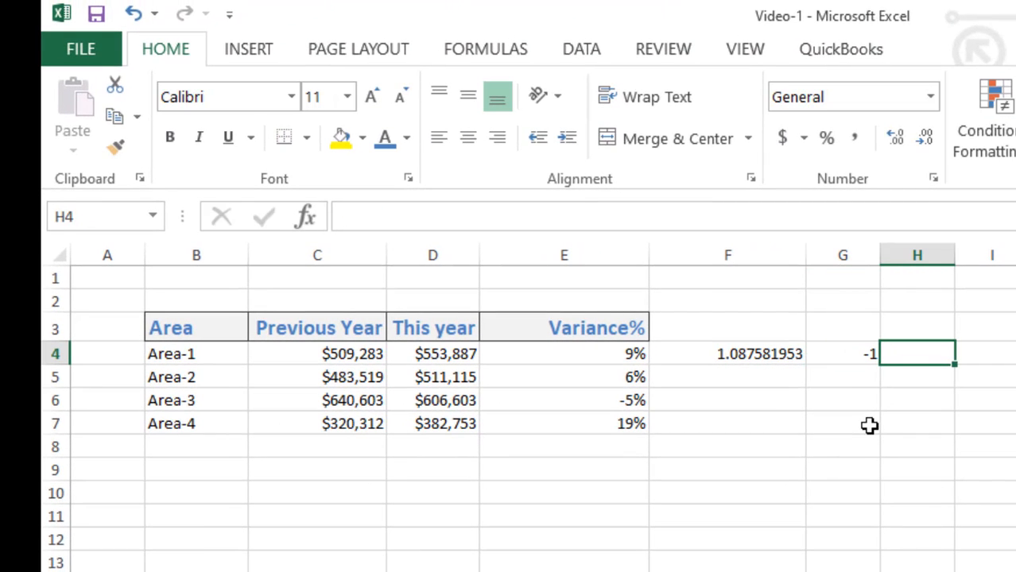
Step: Try combining the two stages with the formula =F4-G4 in H4
text(=)
key(Left)
key(Left)
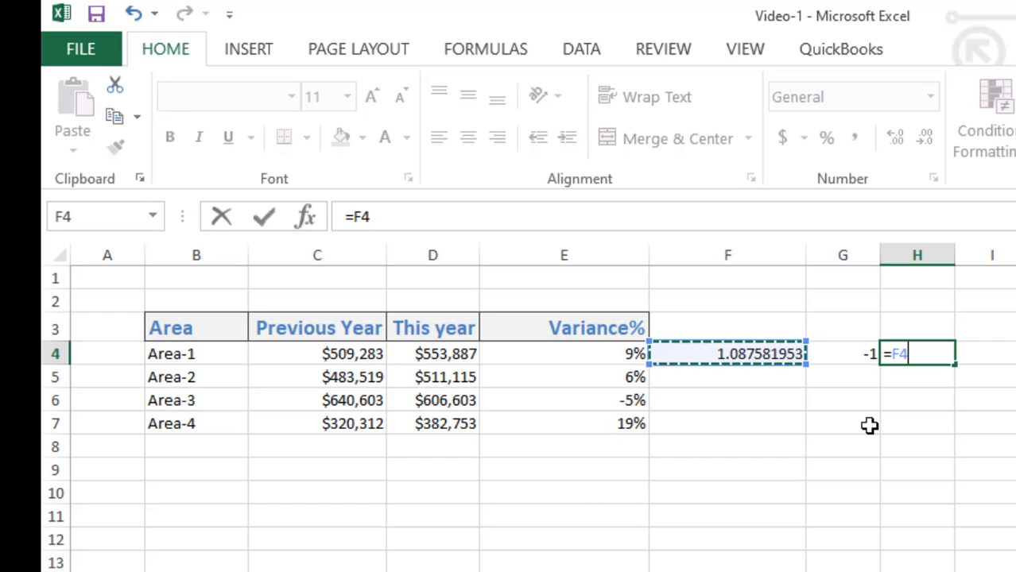
text(-)
key(Left)
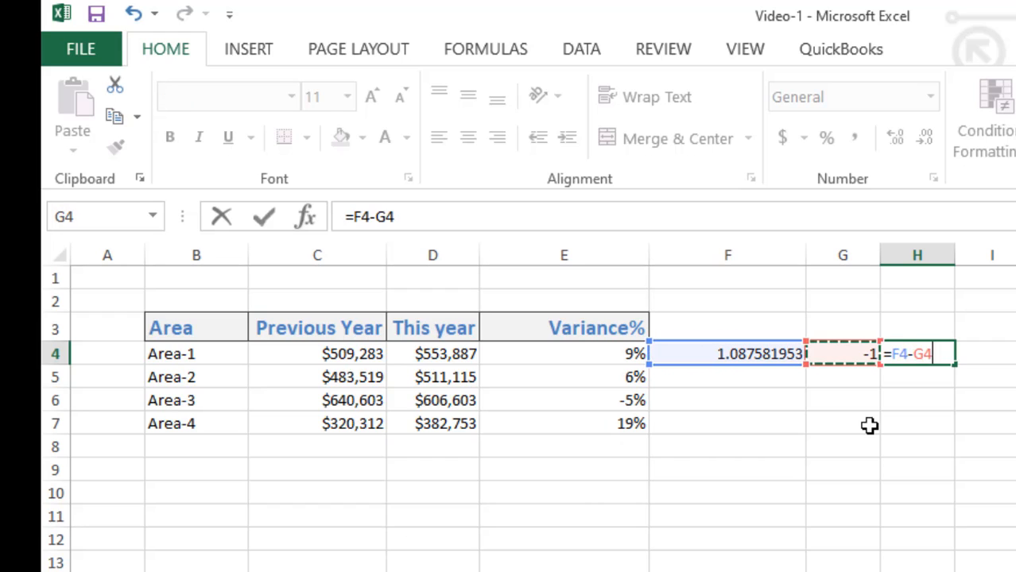
key(Return)
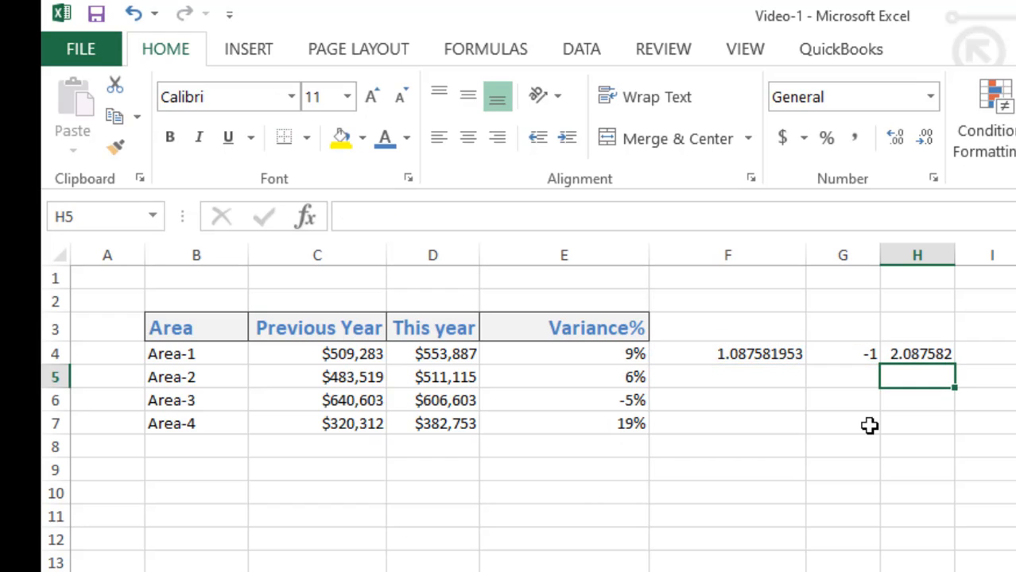
Step: Change the formula in H4 to =F4+G4 and format the cell as a percentage
click(931, 354)
key(F2)
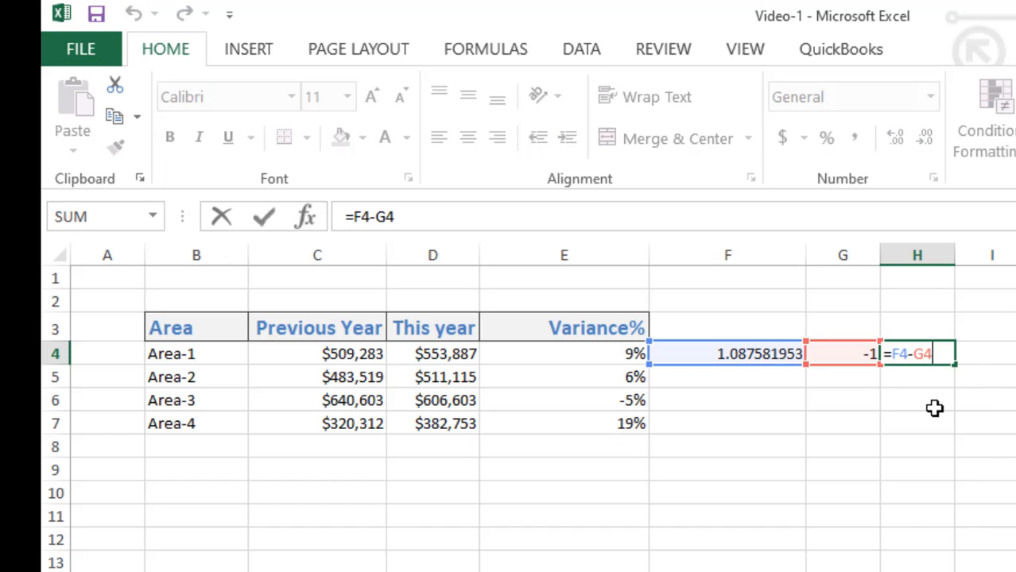
key(BackSpace)
key(BackSpace)
key(BackSpace)
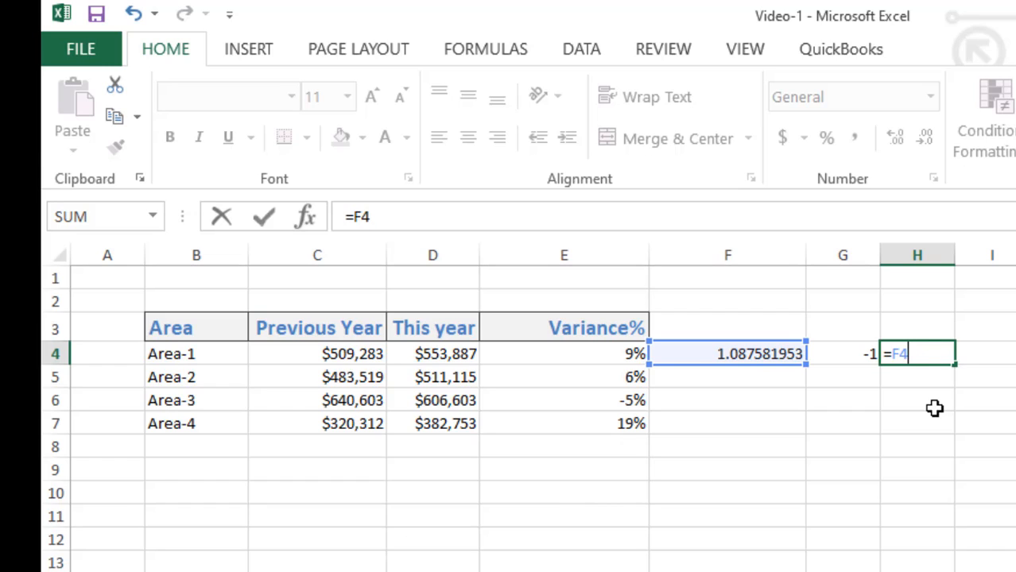
text(+)
click(859, 352)
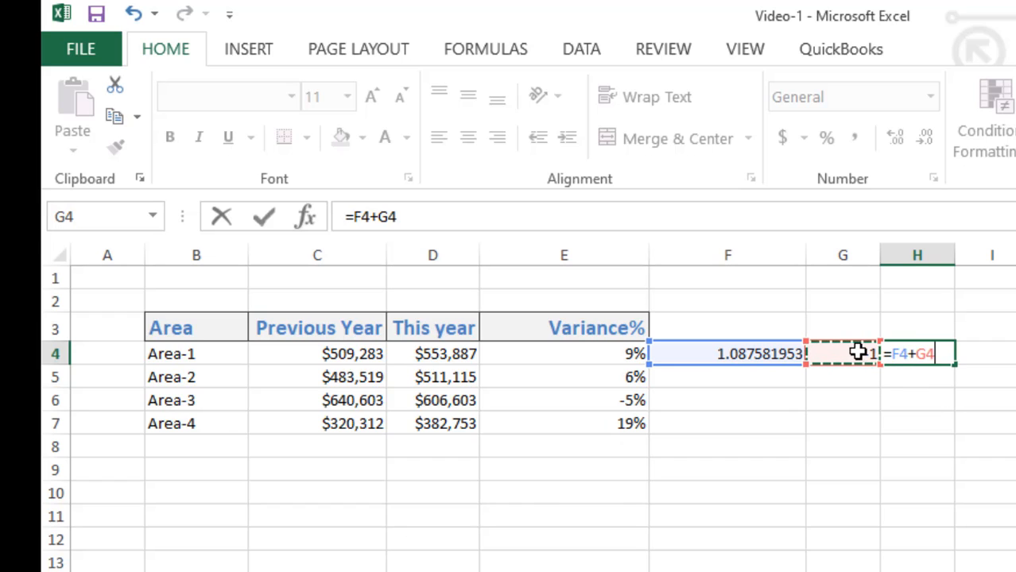
key(Return)
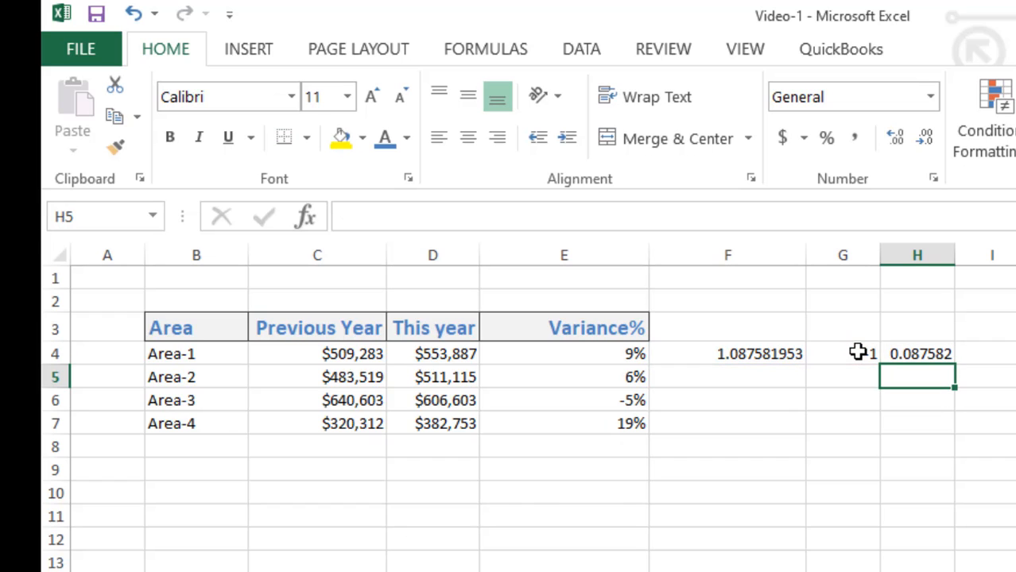
click(932, 350)
click(827, 138)
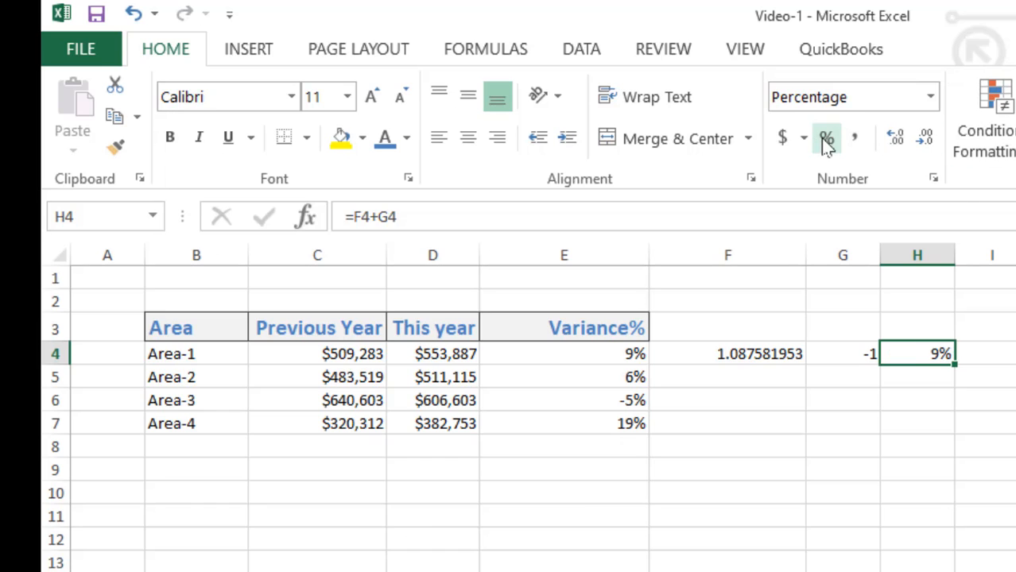
Step: Compare the staged calculation in F4 and G4 with the single Variance% formula in E4
click(740, 357)
click(621, 355)
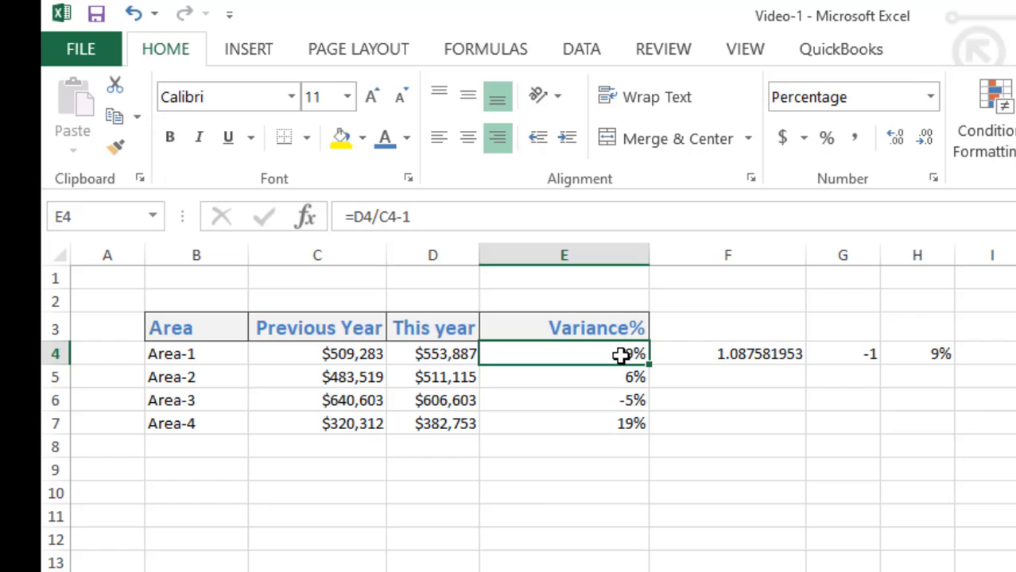
click(768, 363)
click(844, 357)
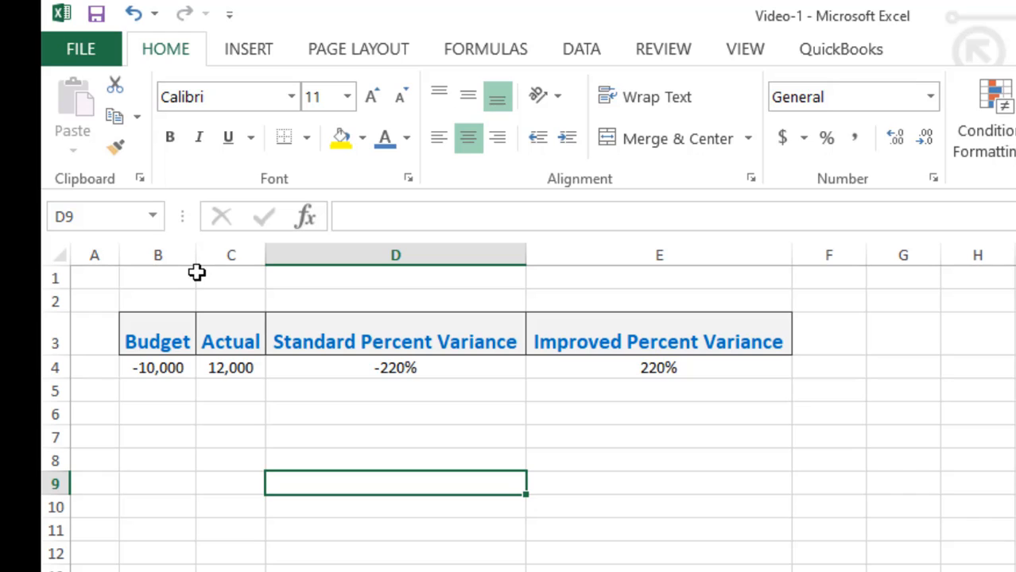
Step: Slightly widen the Budget and Actual columns, B and C, on the sheet comparing standard and improved percent variance
drag(195, 261, 205, 265)
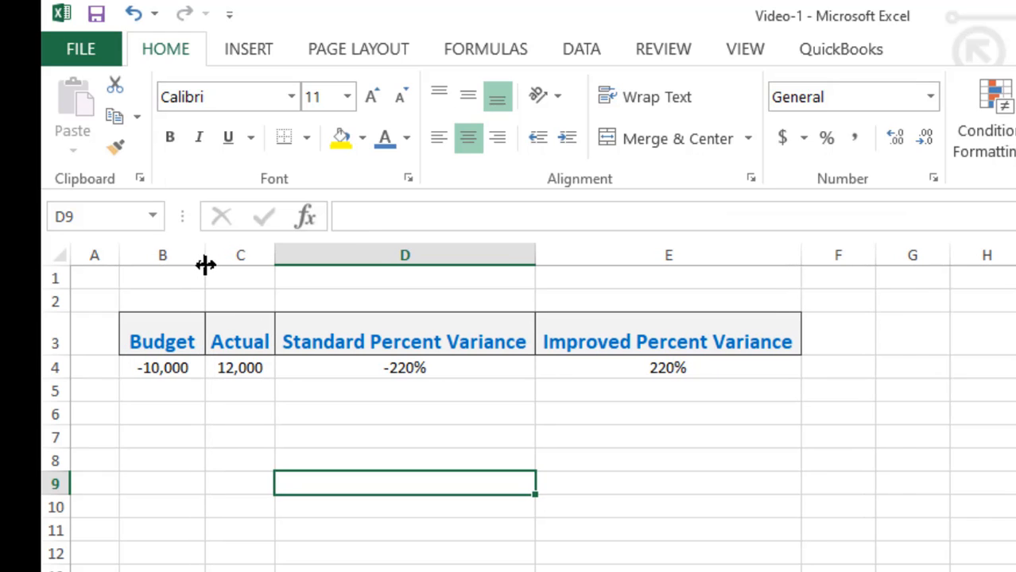
click(175, 365)
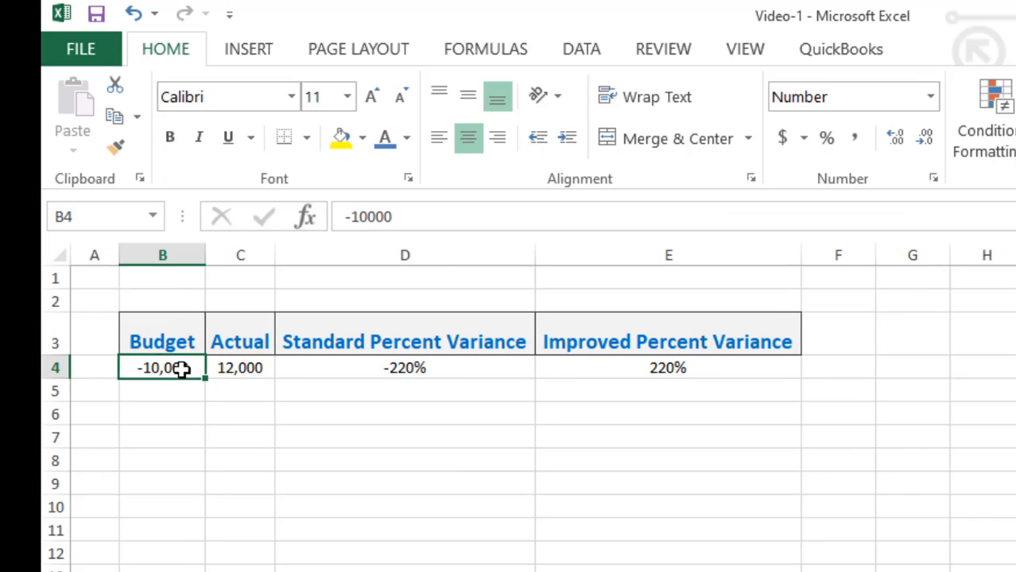
click(236, 367)
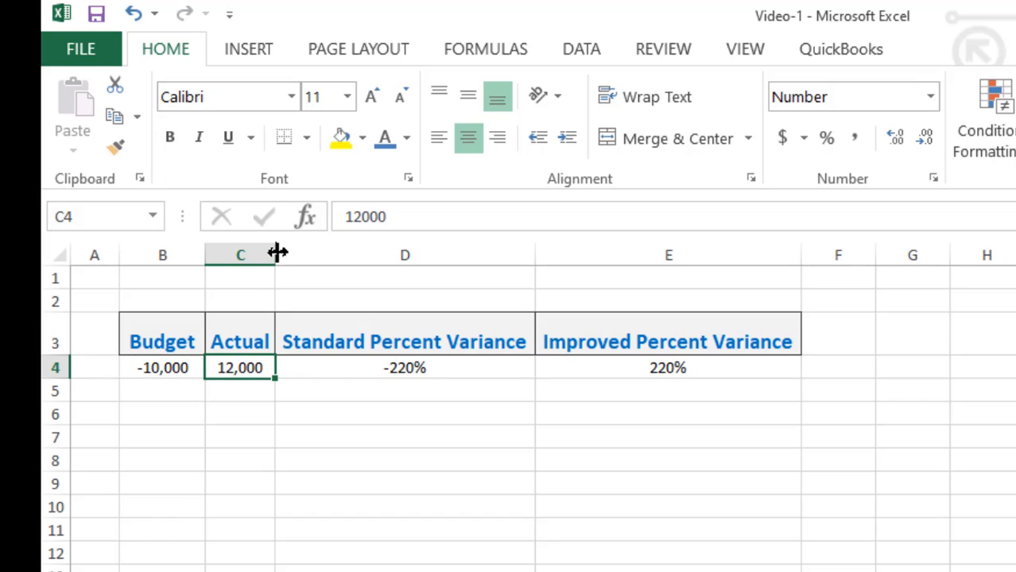
drag(278, 253, 284, 252)
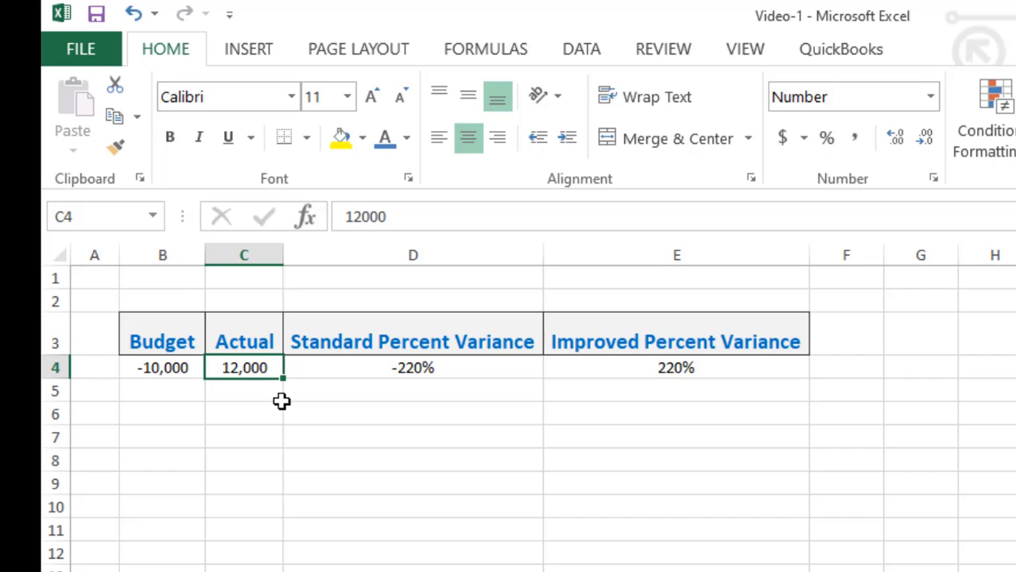
Step: Compare the Standard Percent Variance formula in D4 with the Improved Percent Variance formula in E4
click(388, 366)
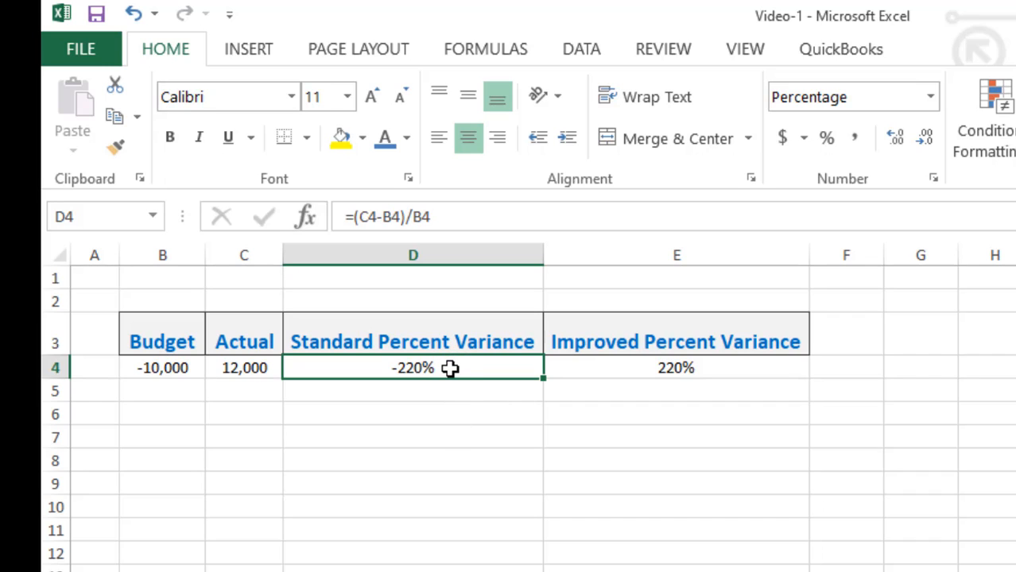
click(666, 368)
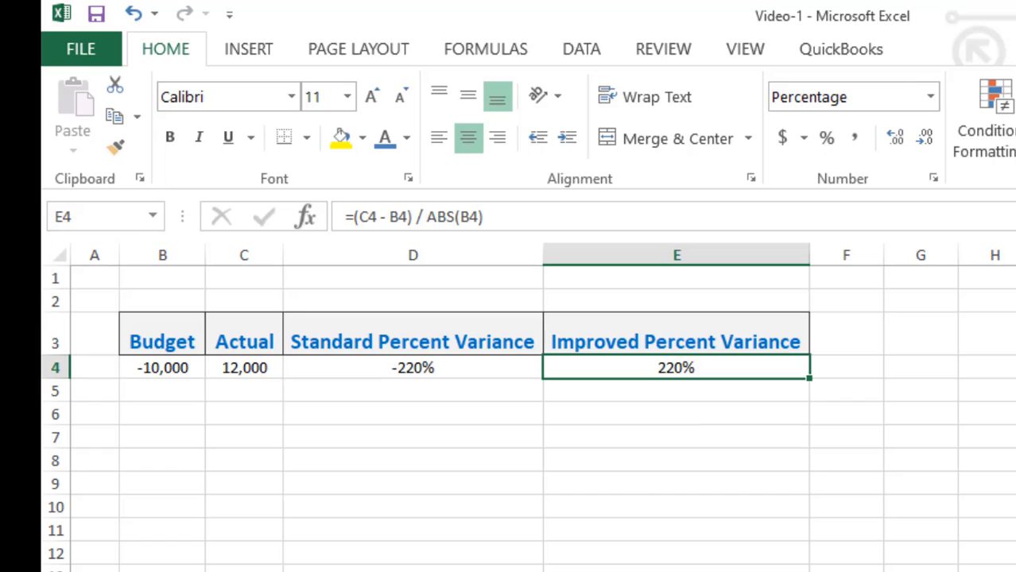
Step: Switch to the Percent of Total sheet and examine the formula in D3 and the Total cell C9 it divides by
key(ctrl+Page_Down)
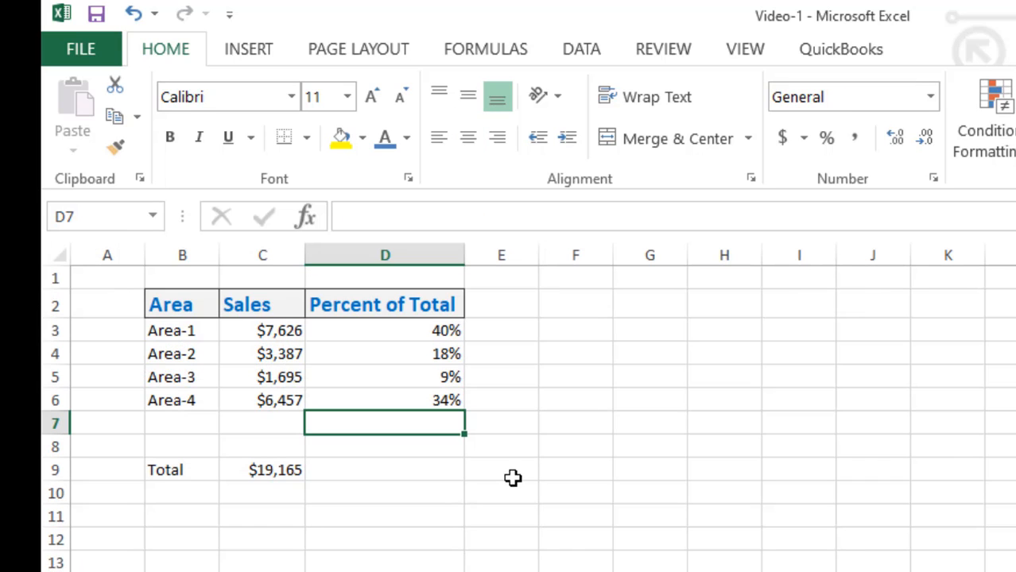
click(392, 305)
click(426, 329)
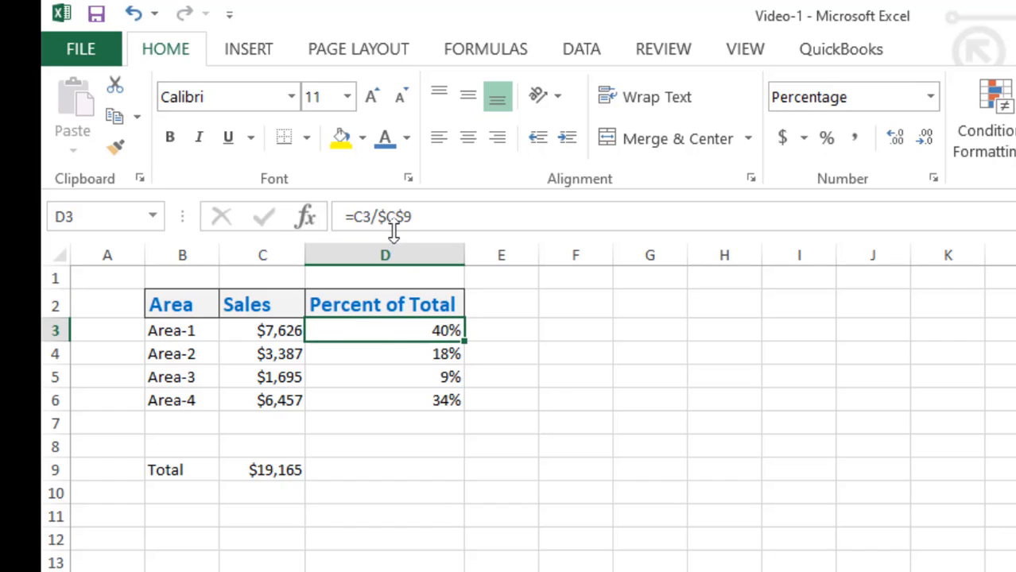
click(295, 469)
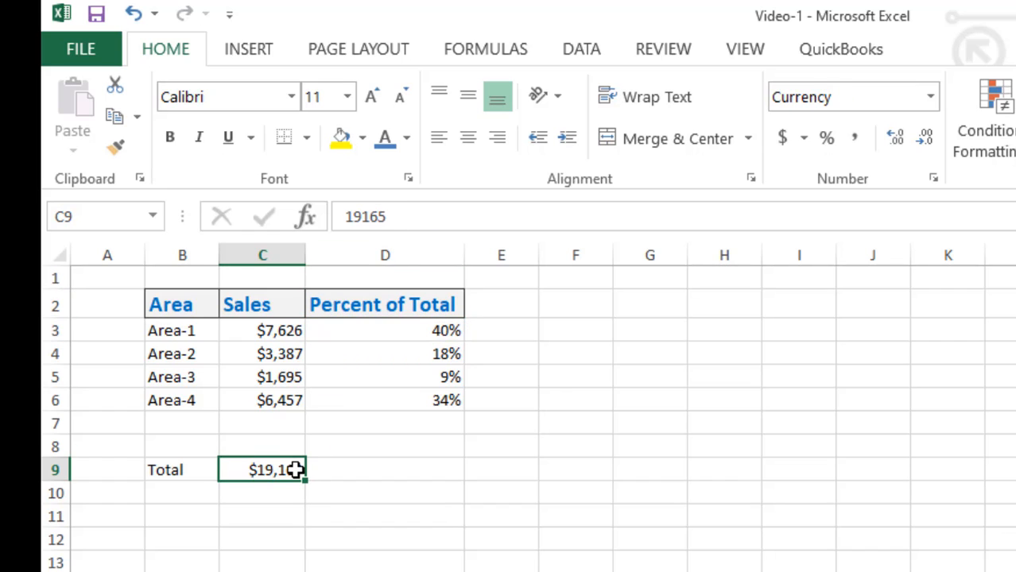
double_click(295, 470)
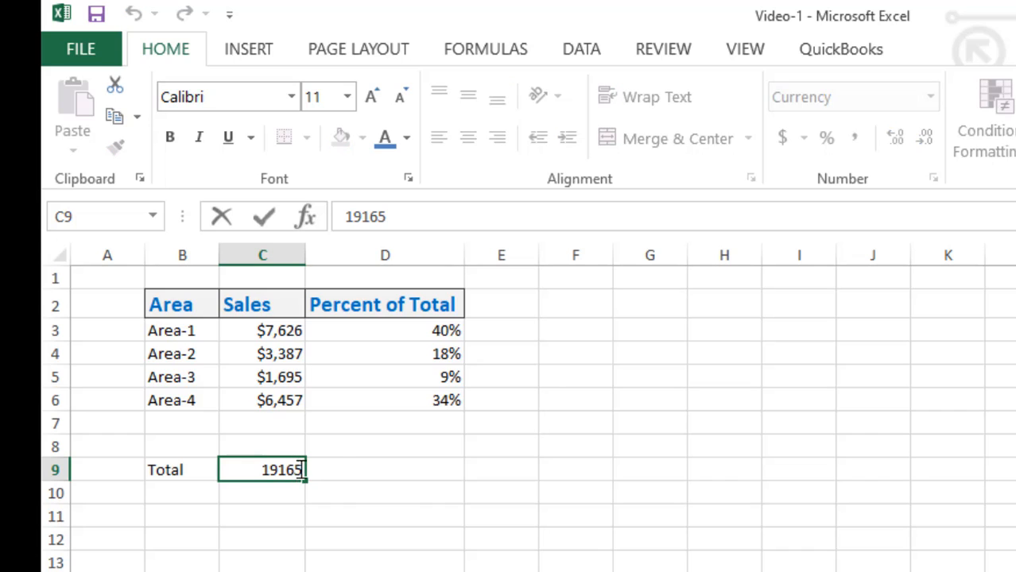
click(314, 470)
click(291, 470)
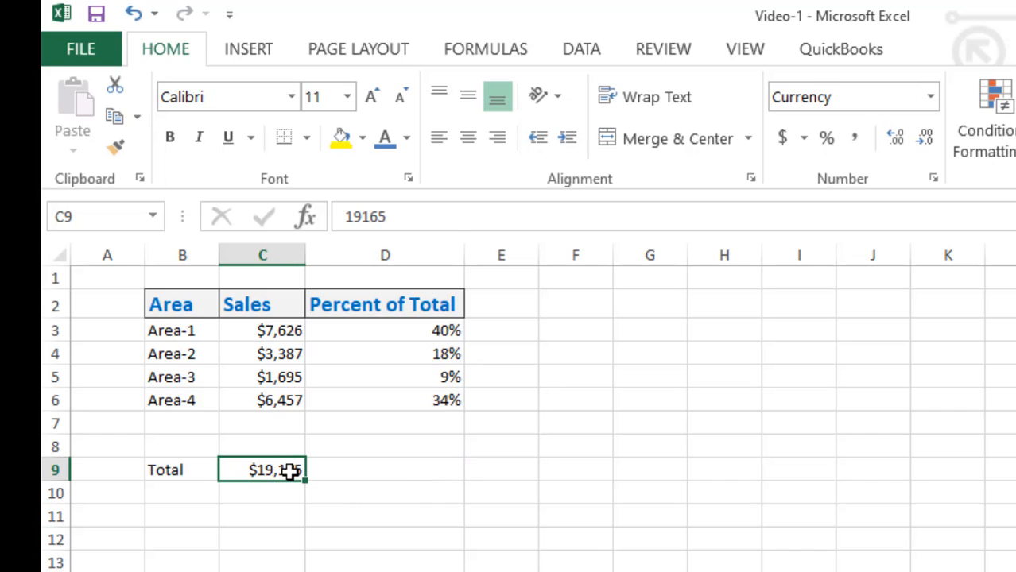
click(432, 327)
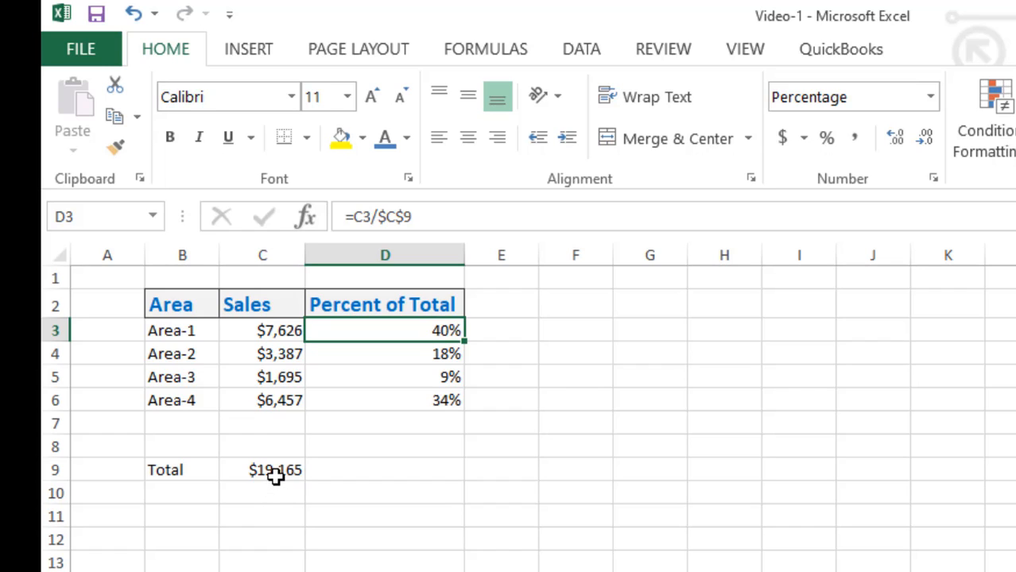
Step: Review the area sales figures in C3:C6 that make up the total in C9
click(278, 330)
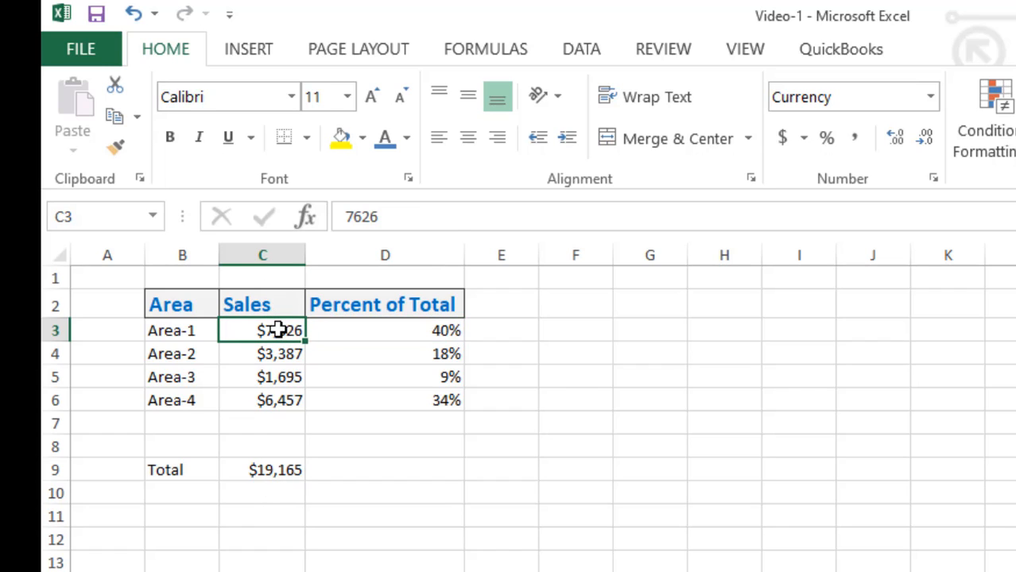
key(shift+Down)
key(shift+Down)
key(shift+Down)
key(shift+Down)
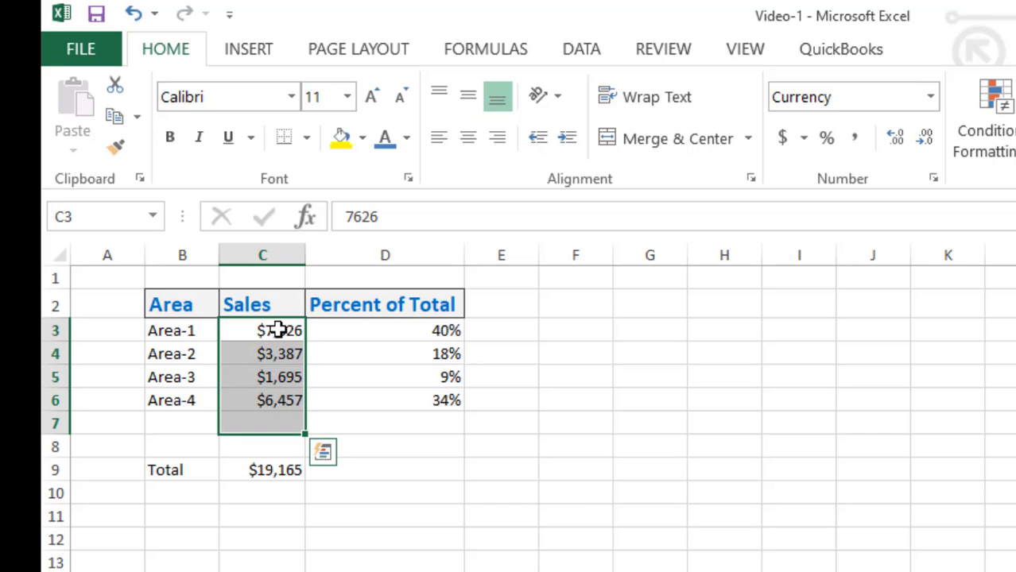
click(380, 486)
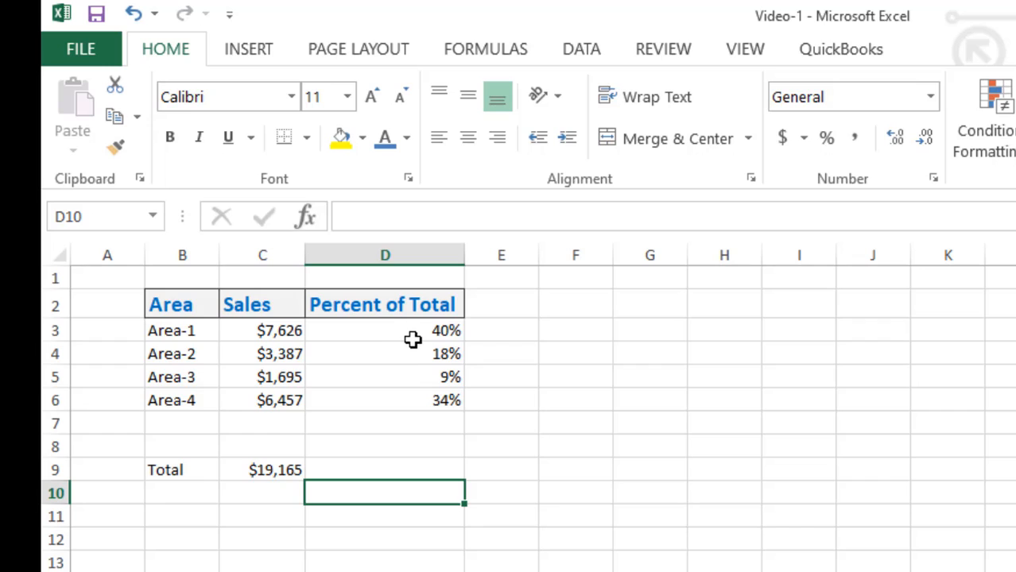
Step: Examine the percent of total formulas in D3:D6 and the Total cell C9 they divide by
click(413, 340)
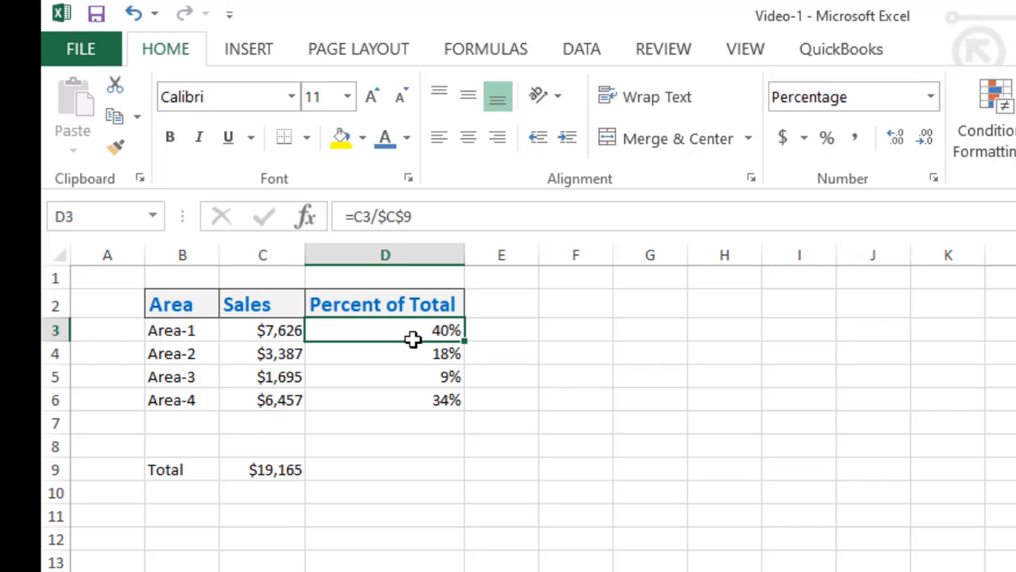
click(278, 470)
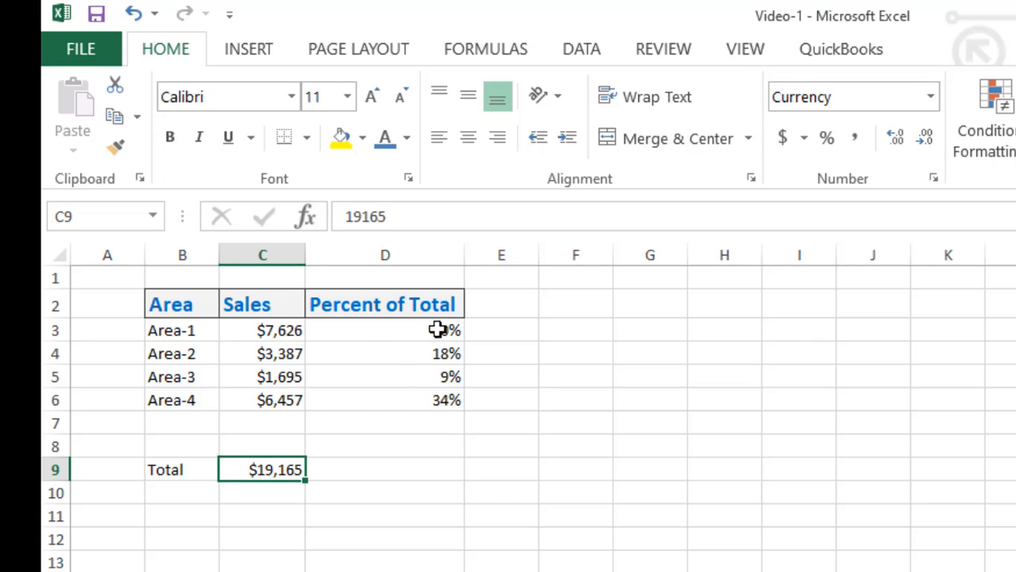
click(437, 330)
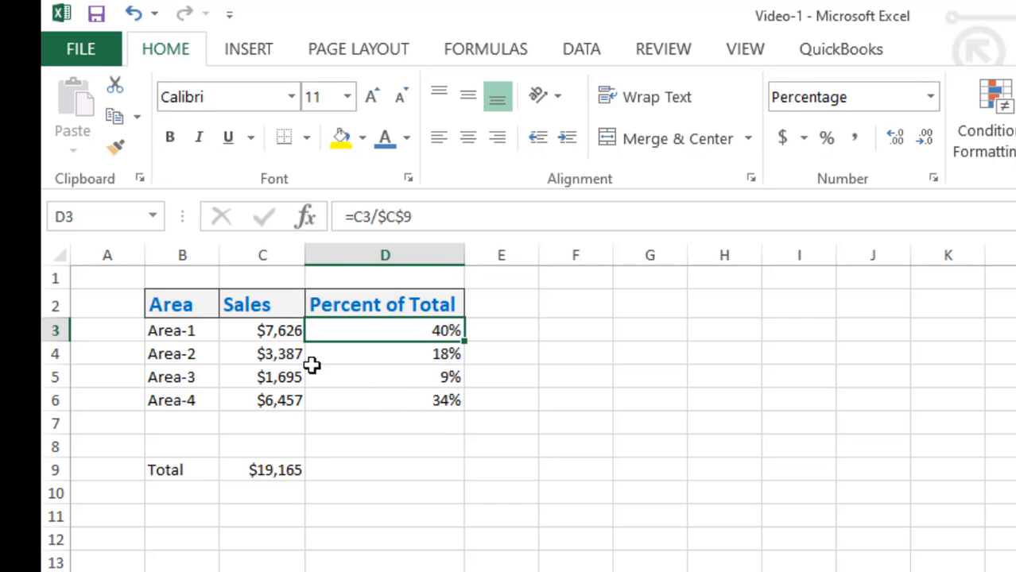
click(420, 359)
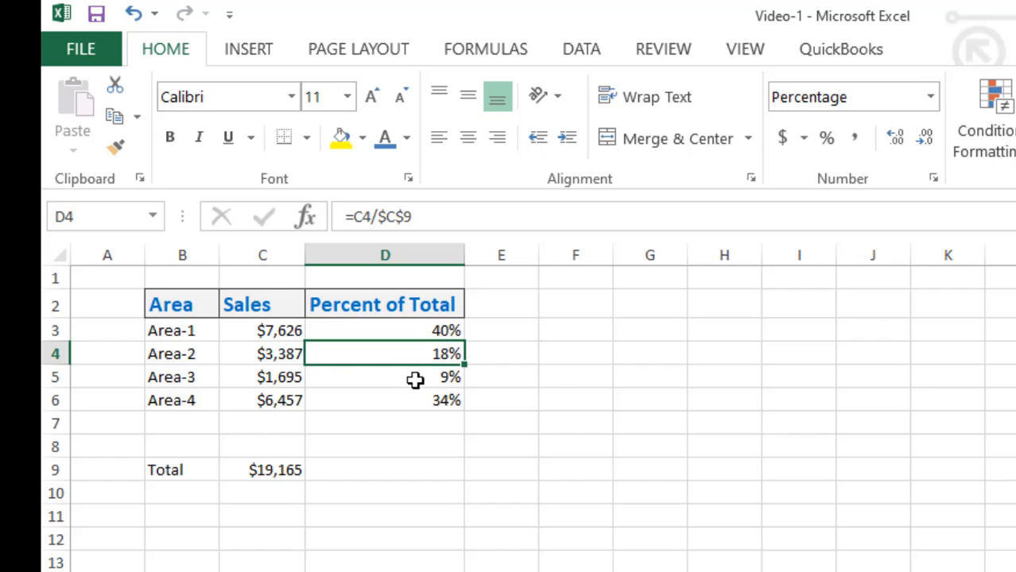
click(415, 380)
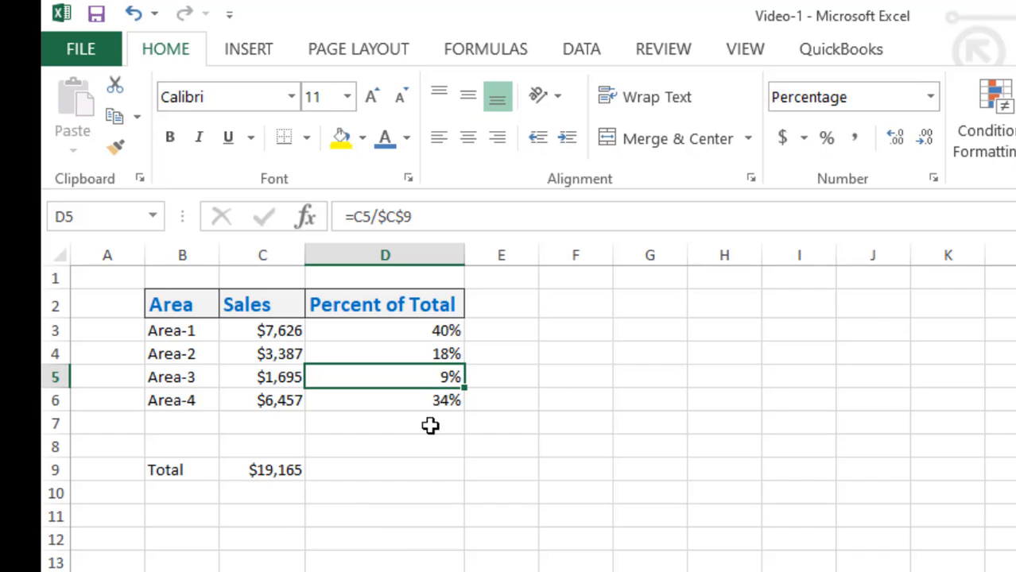
click(428, 398)
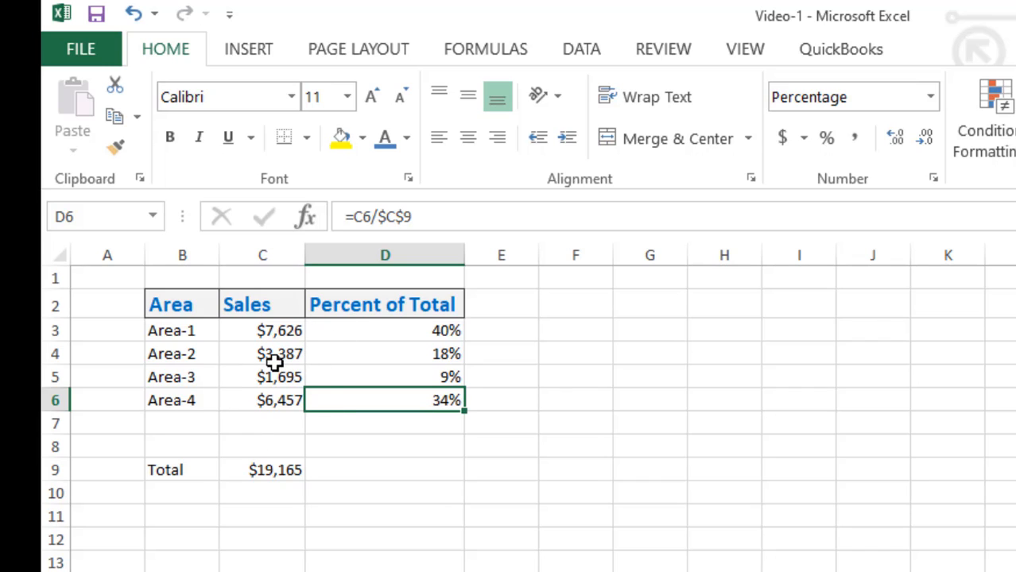
click(282, 470)
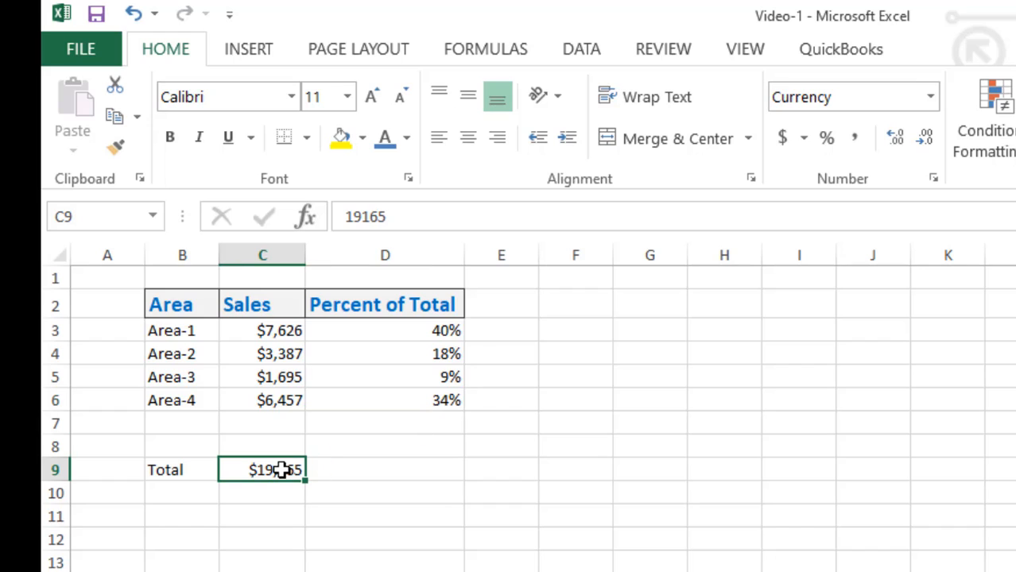
Step: Inspect the cell references inside D3's formula, including the absolute reference to the Total cell C9
click(425, 330)
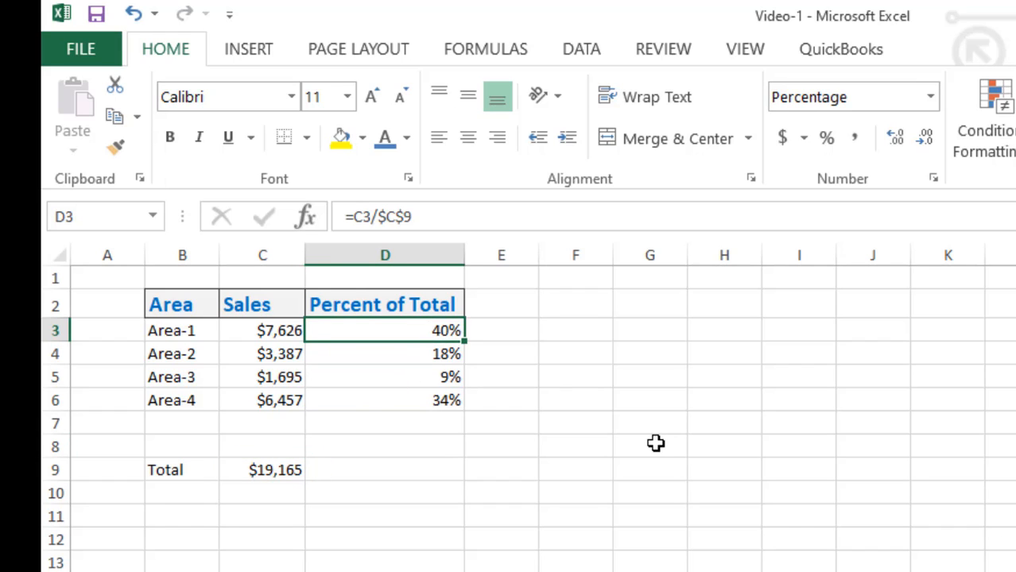
key(F2)
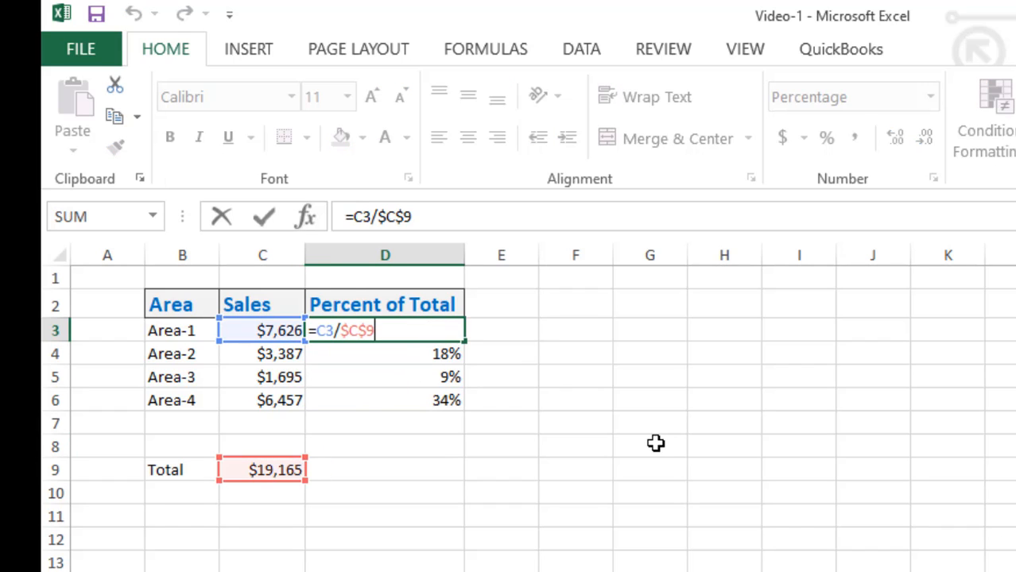
click(359, 331)
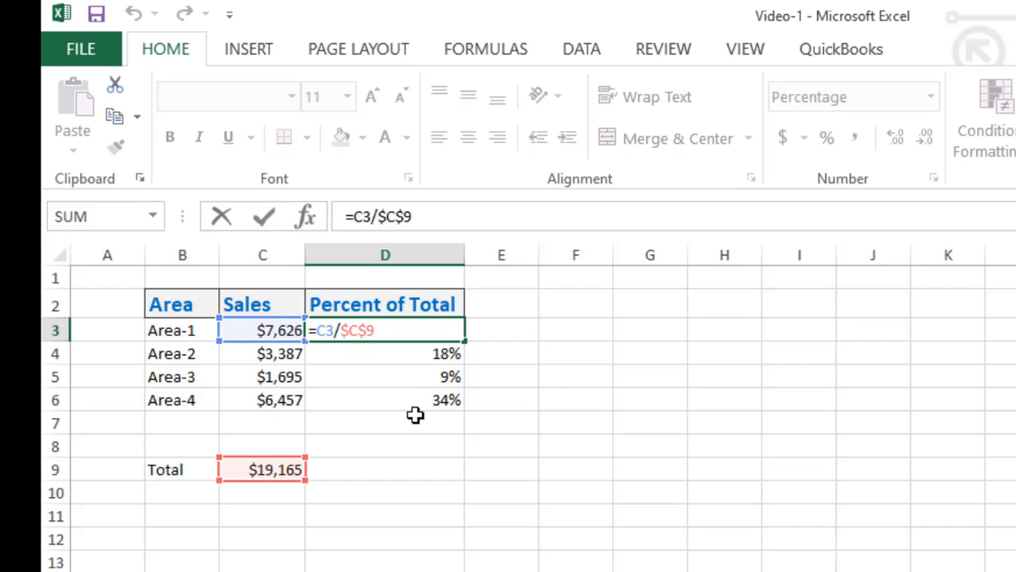
key(Return)
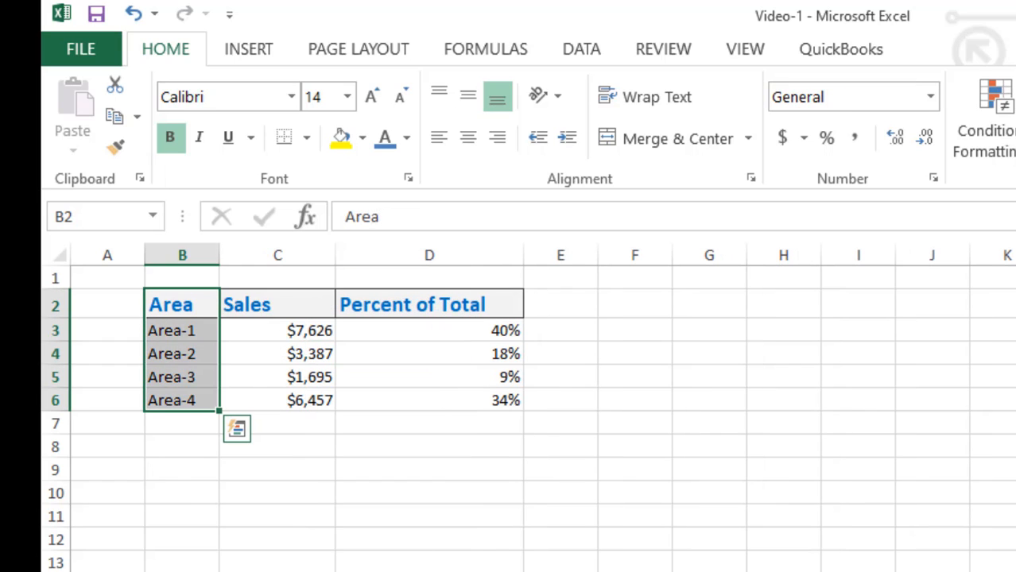
Step: Compare the sheet that has Total cell C9 with the one without a total, and examine the latter's SUM-based formula in D3
click(347, 485)
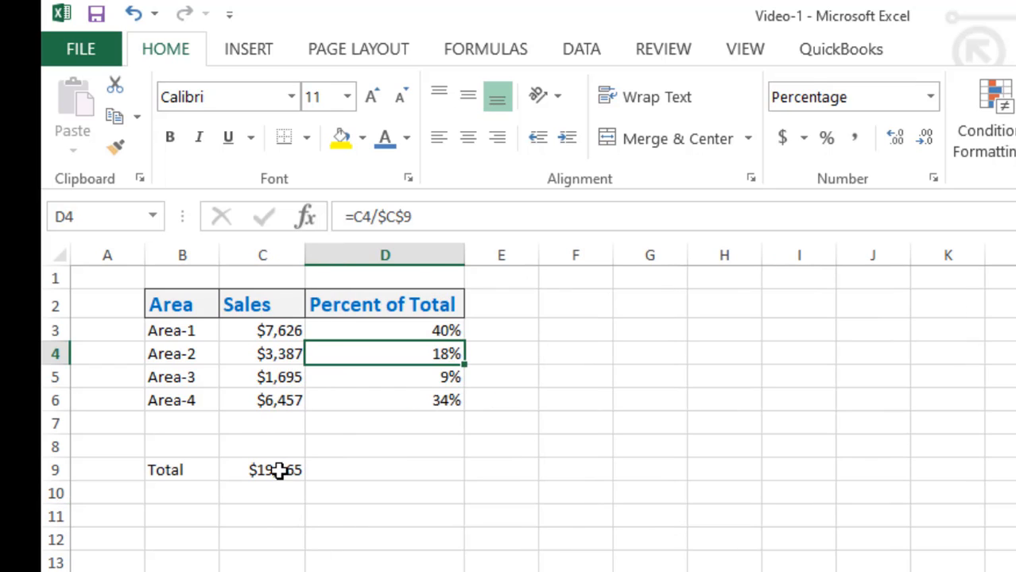
click(278, 470)
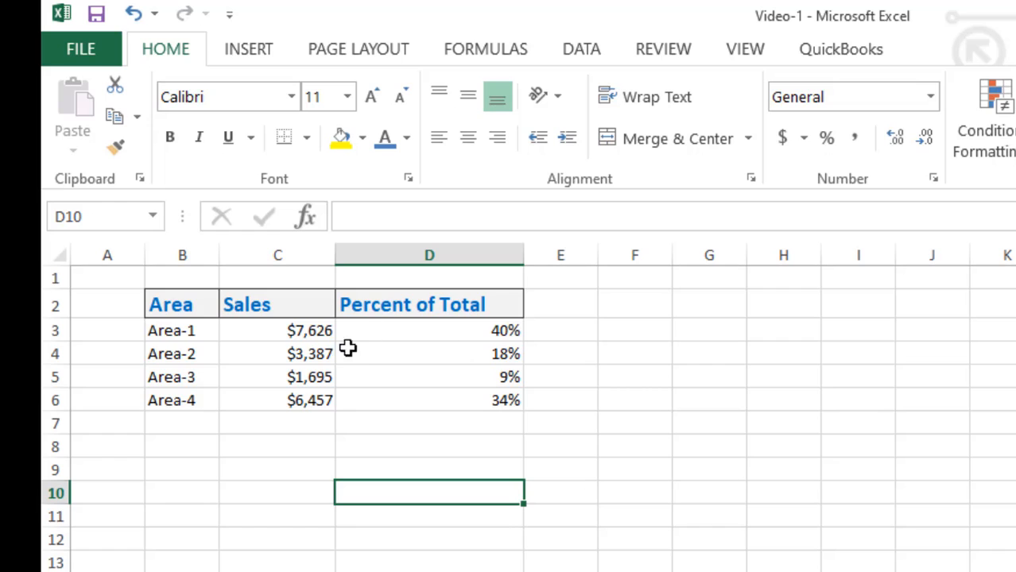
click(311, 492)
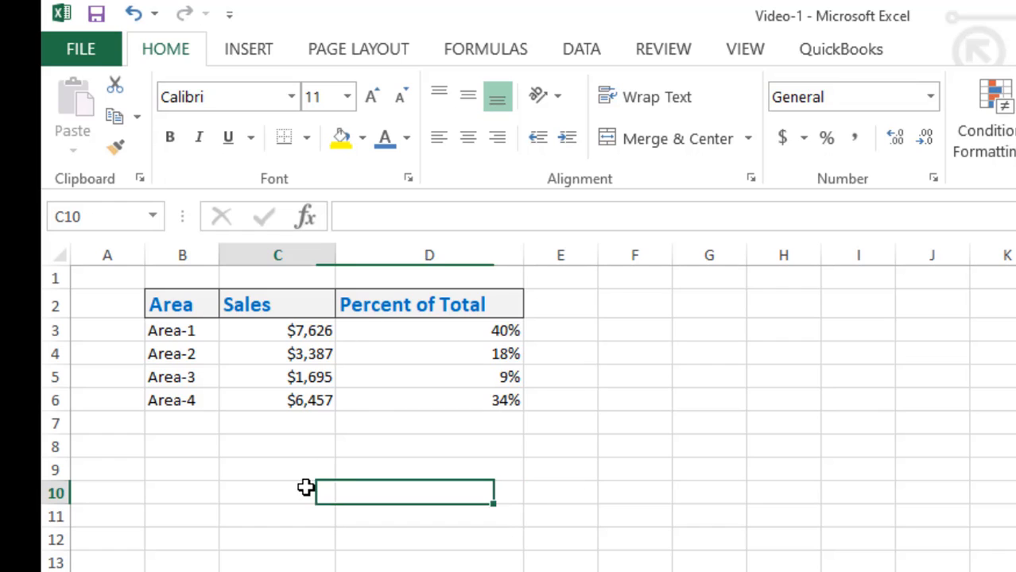
click(497, 330)
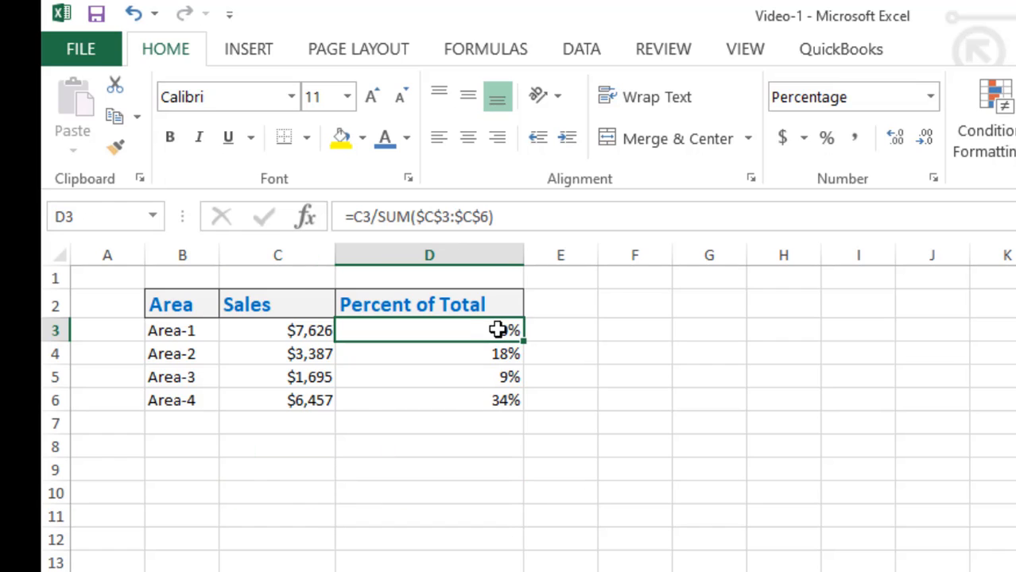
Step: Widen column E to about twice its width and begin a formula in E3 beside the Area-1 percentage
drag(598, 255, 677, 251)
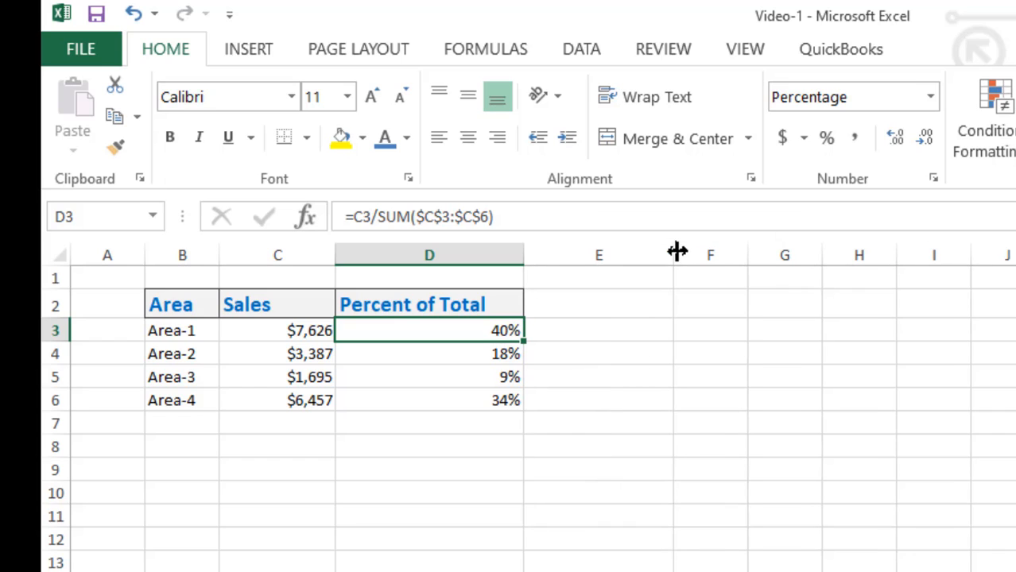
click(602, 325)
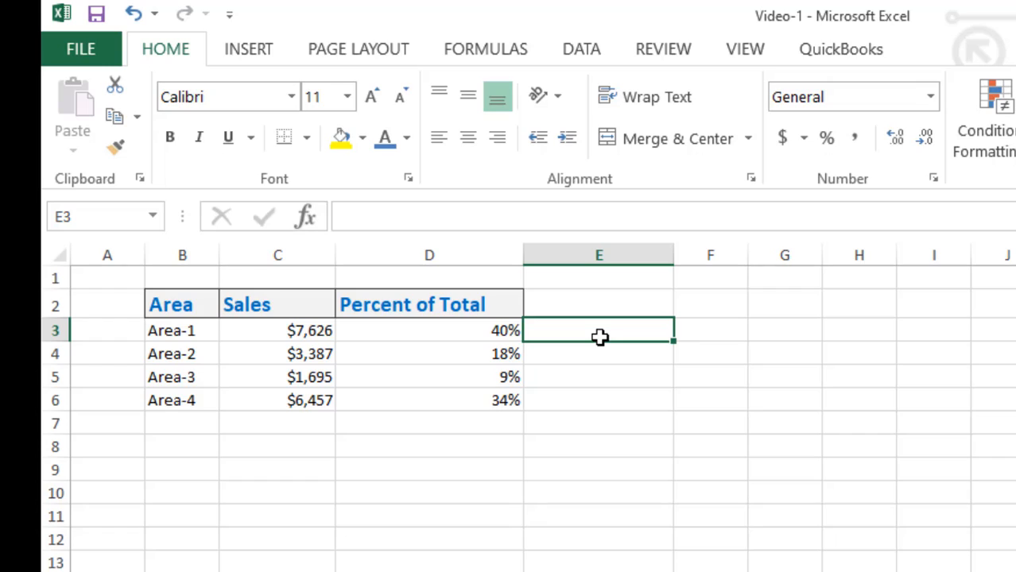
text(=)
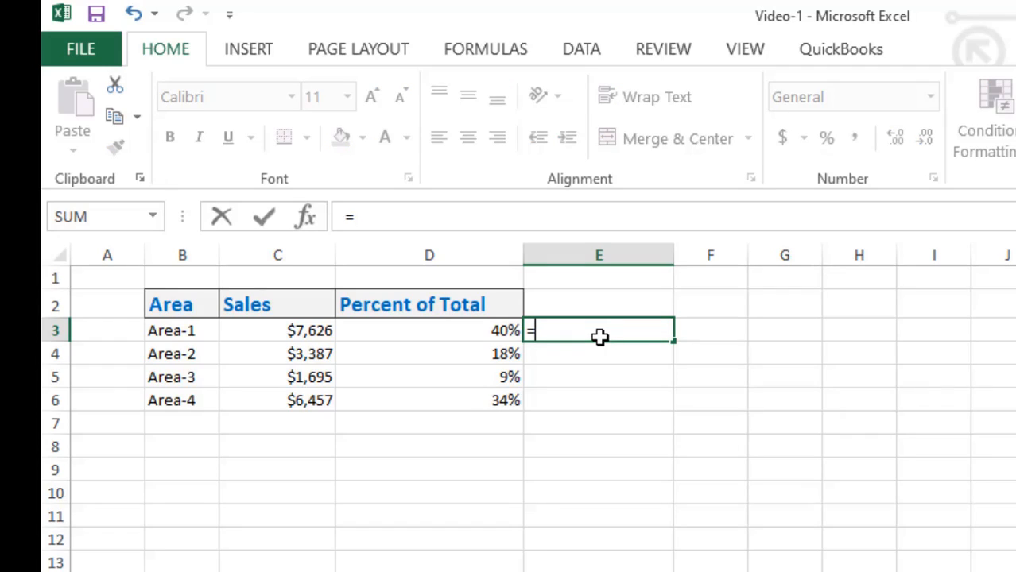